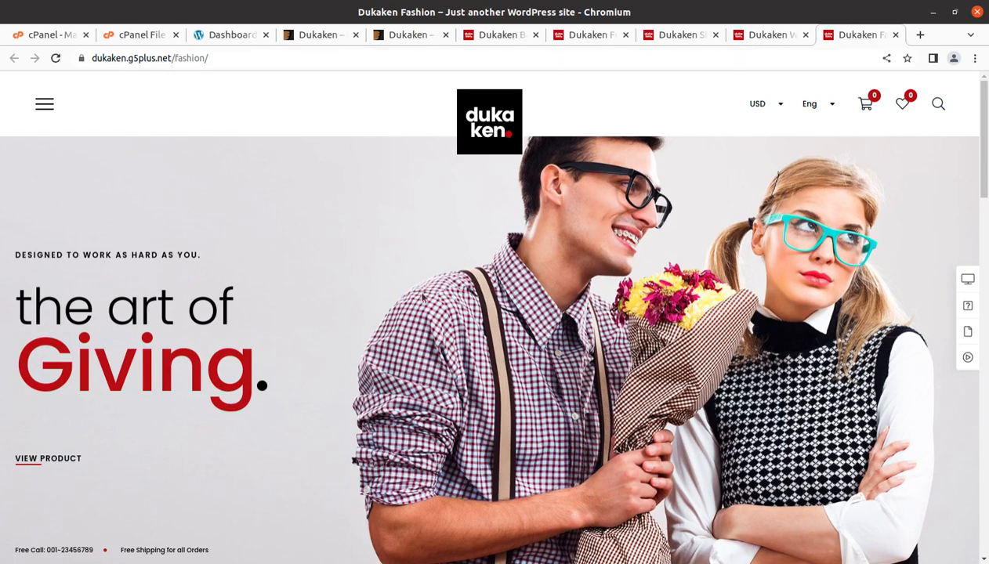
# Step: Examine the Dukaken Fashion demo homepage, including its hero banner, product grid and Men and Women collection sections
pyautogui.scroll(-5, 368, 268)
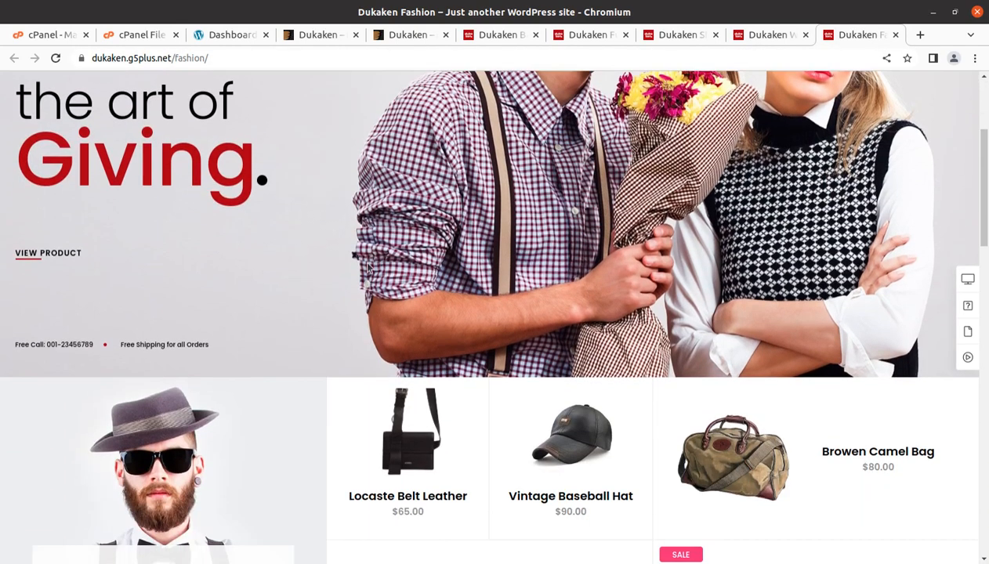
pyautogui.scroll(-1, 367, 267)
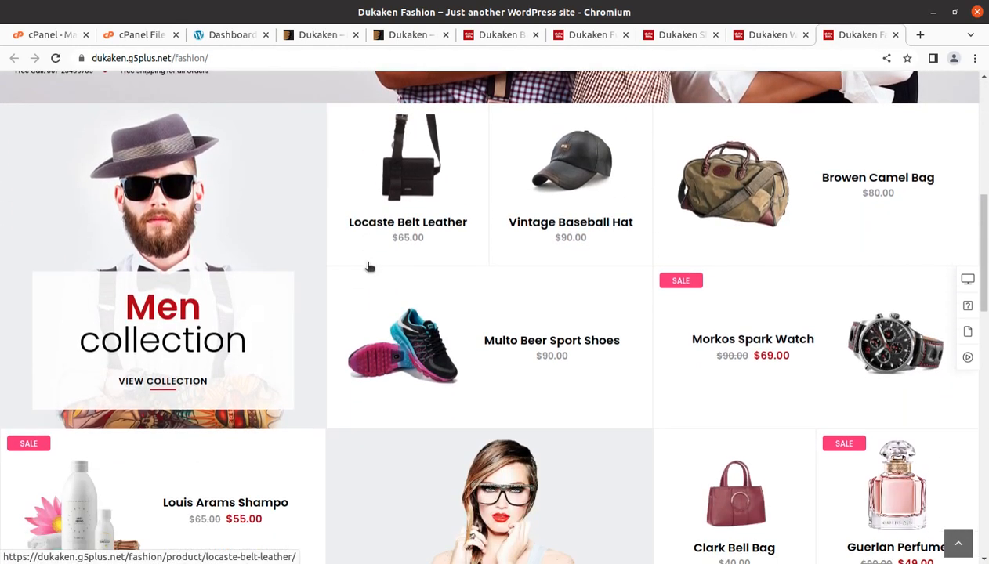
pyautogui.scroll(-1, 369, 267)
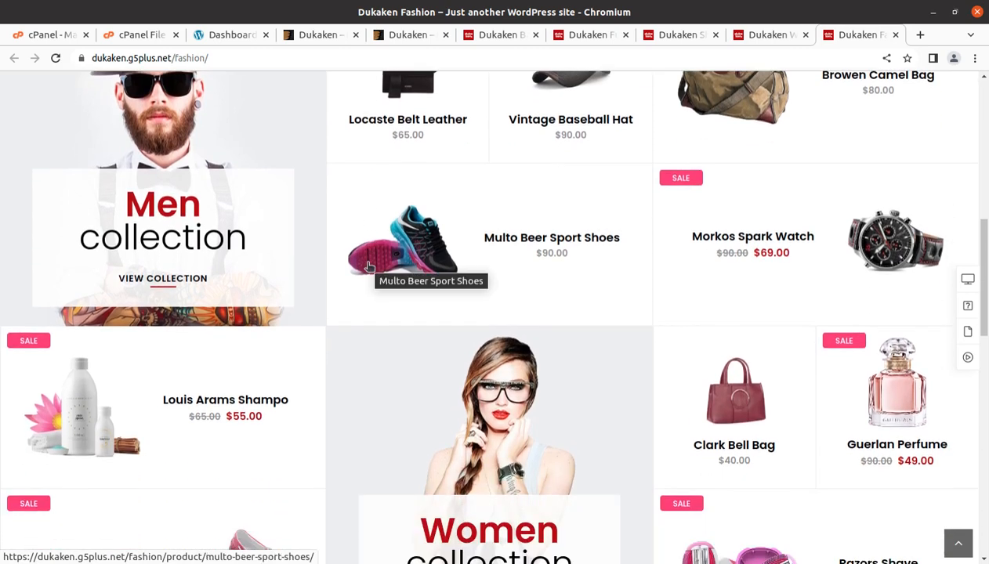
pyautogui.scroll(-2, 368, 267)
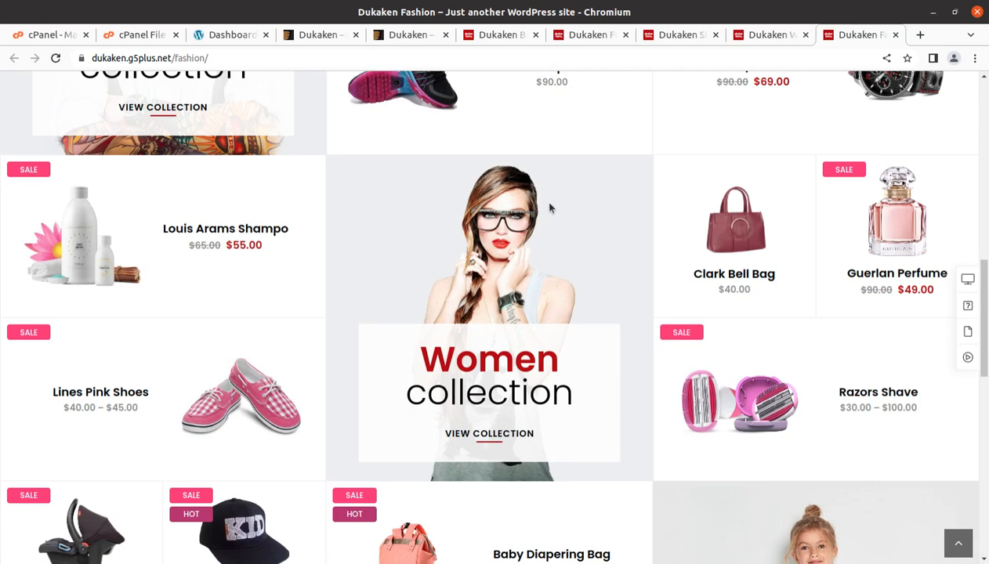
pyautogui.scroll(4, 574, 273)
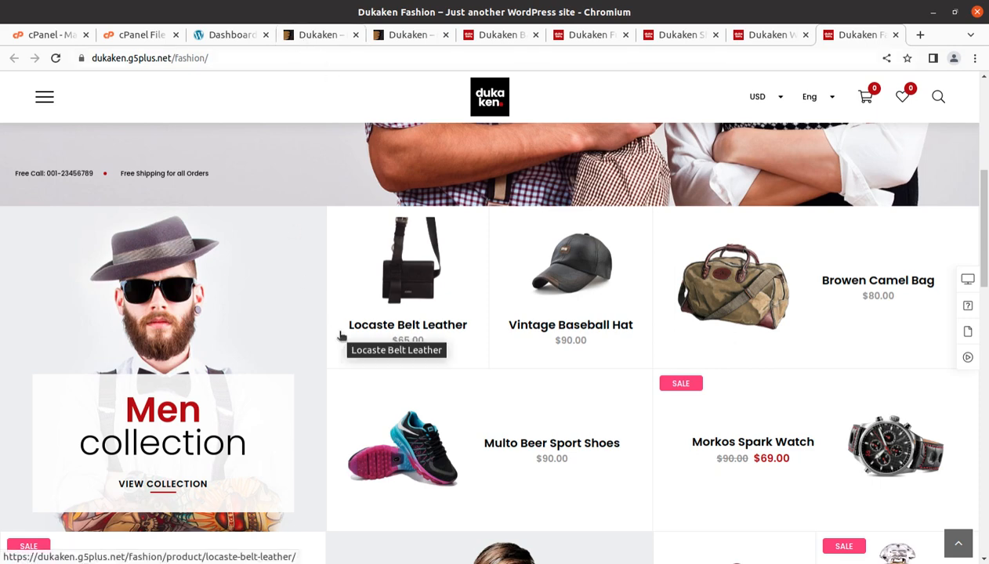
pyautogui.scroll(-3, 341, 328)
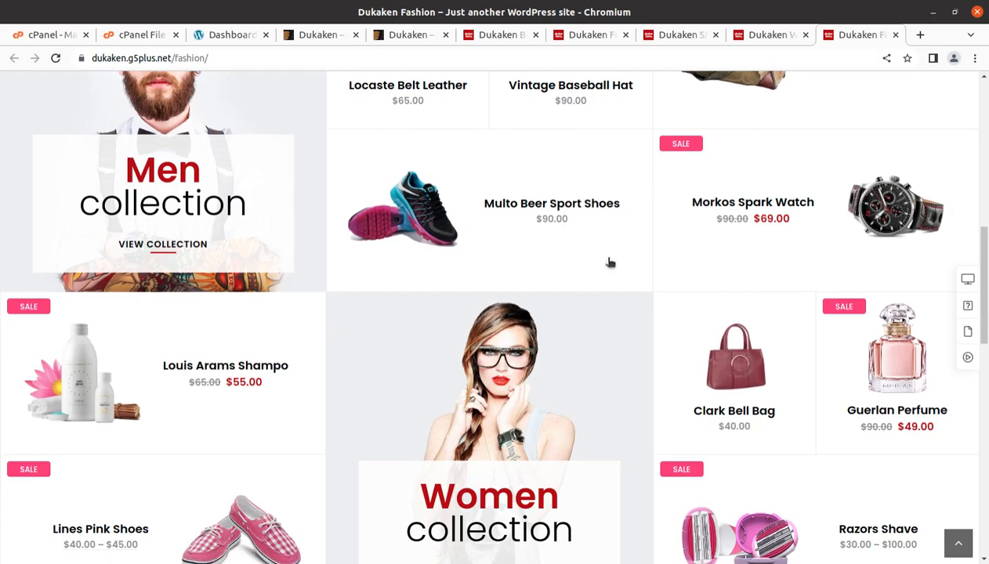
pyautogui.scroll(1, 609, 263)
pyautogui.scroll(2, 687, 272)
pyautogui.scroll(5, 688, 271)
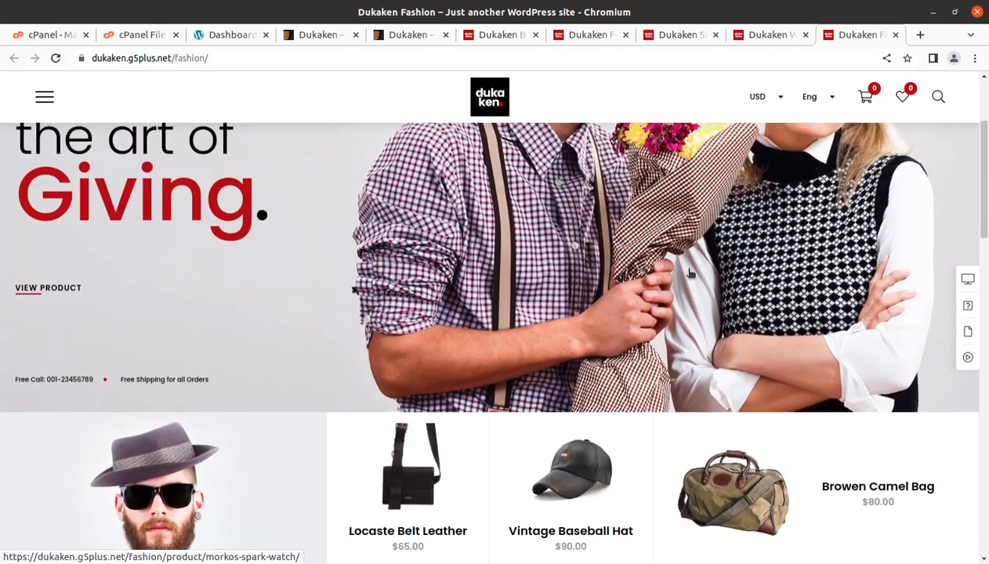
# Step: Look through the Dukaken Watches, Shoes, Furniture and Baby demos and return to the ThemeForest theme preview
pyautogui.click(753, 36)
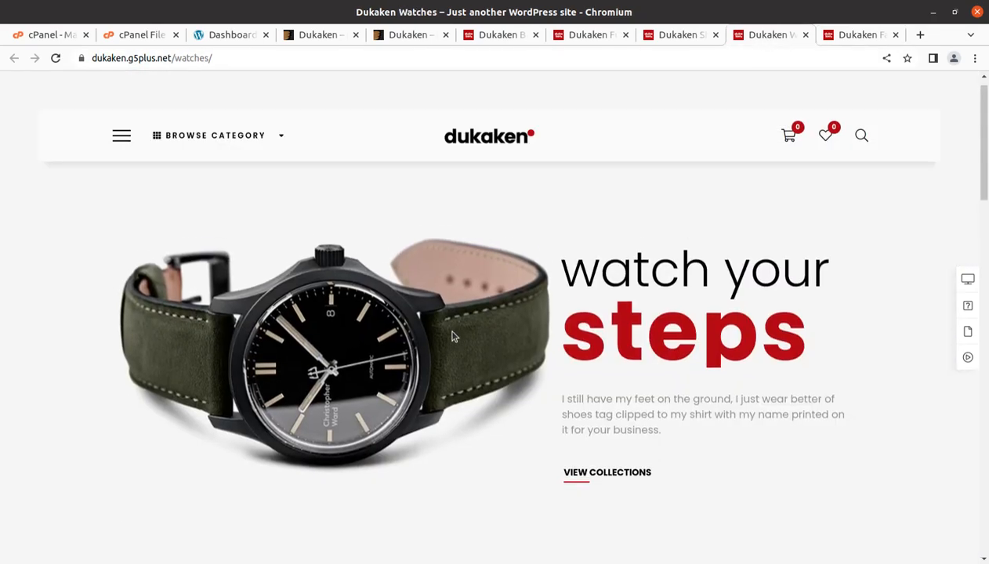
pyautogui.click(681, 37)
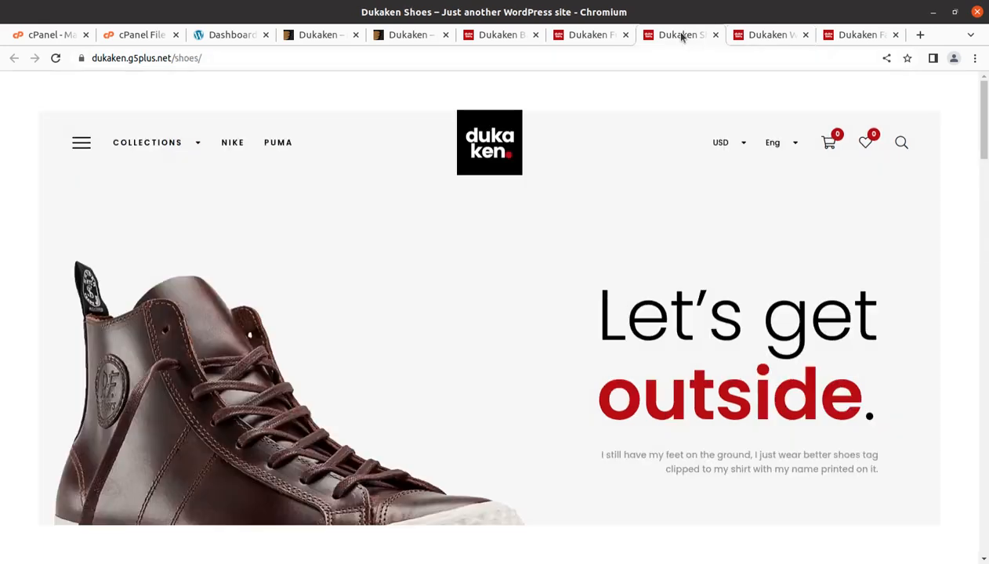
pyautogui.scroll(-3, 470, 298)
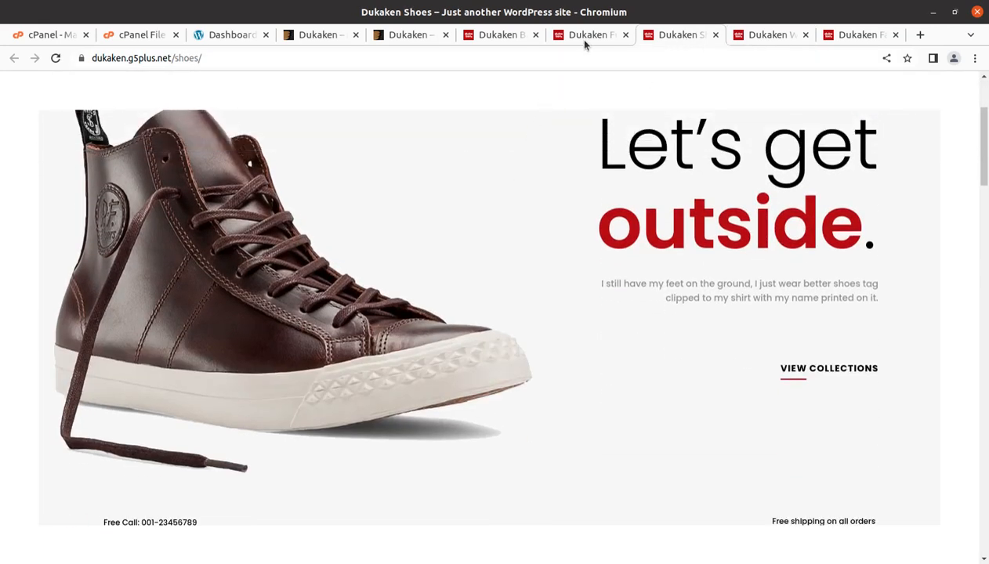
pyautogui.click(583, 39)
pyautogui.click(489, 39)
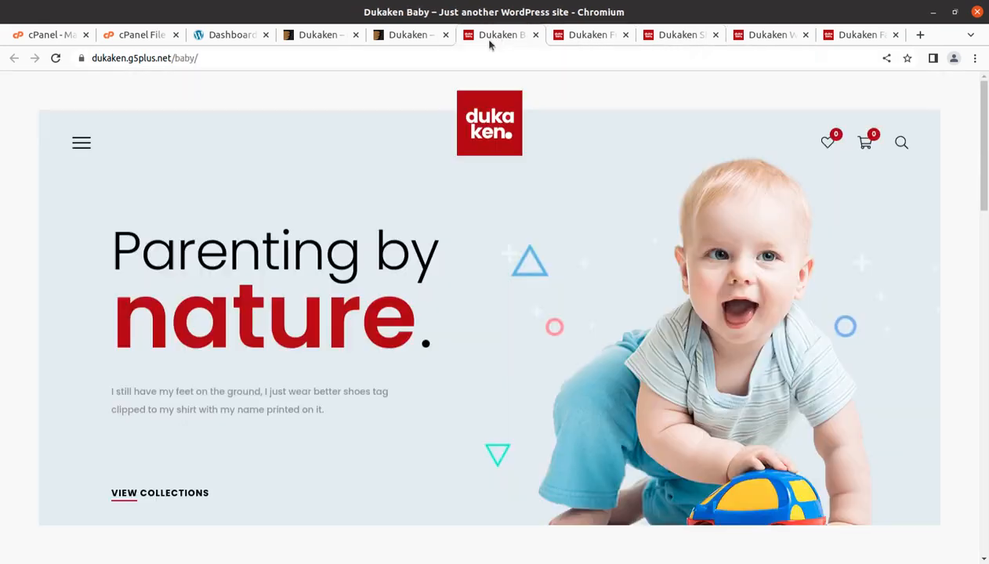
pyautogui.click(402, 36)
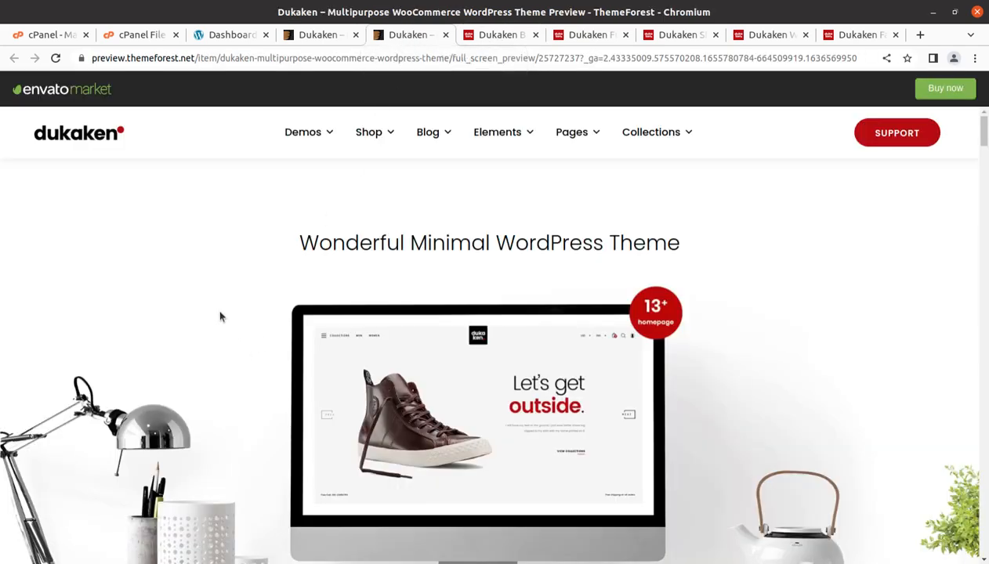
# Step: View the Dukaken item page on ThemeForest and highlight the theme name, the author name G5Theme and the Power Elite Author label
pyautogui.click(313, 35)
pyautogui.scroll(3, 204, 306)
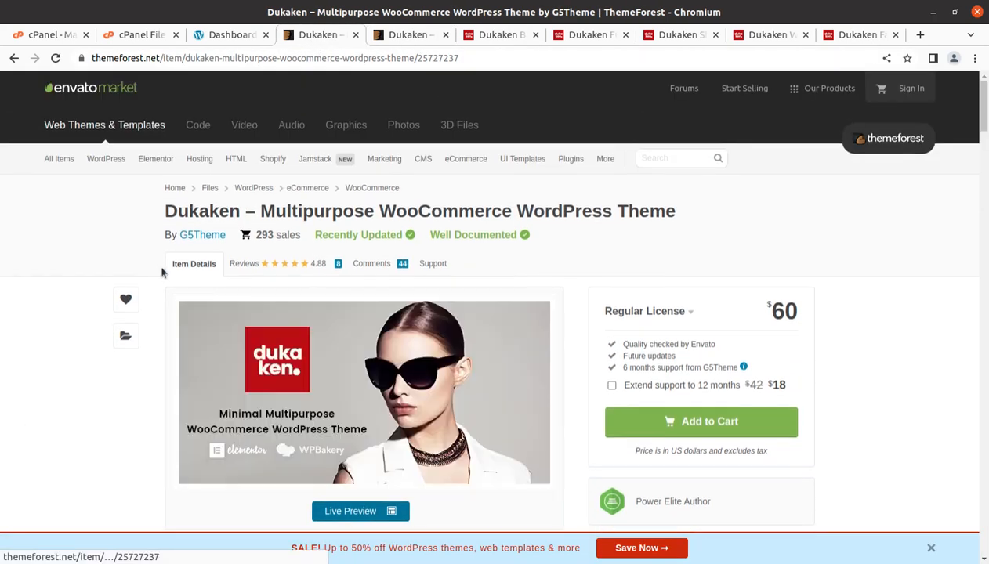
pyautogui.moveTo(160, 210); pyautogui.dragTo(246, 216)
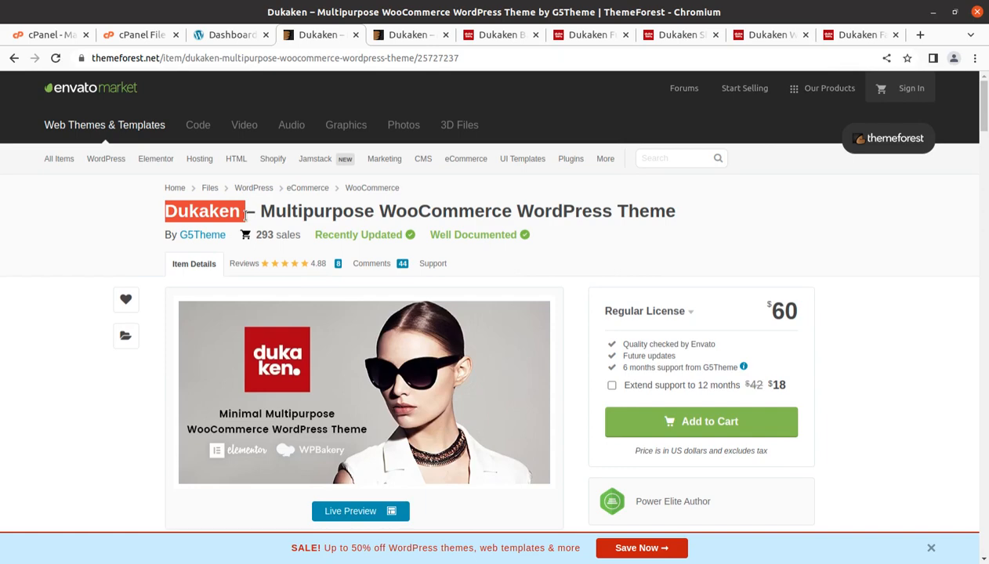
pyautogui.scroll(-3, 554, 438)
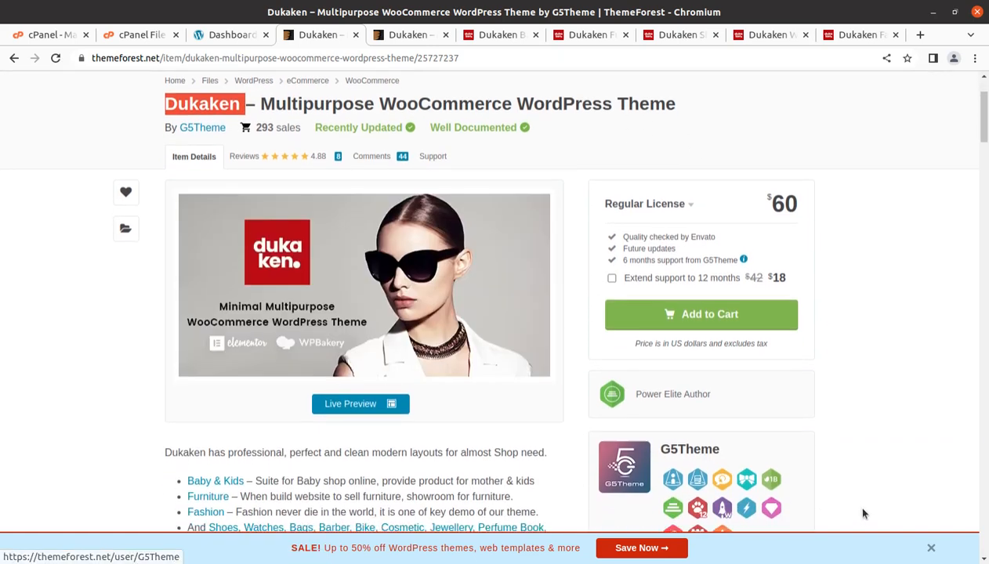
pyautogui.scroll(-2, 862, 513)
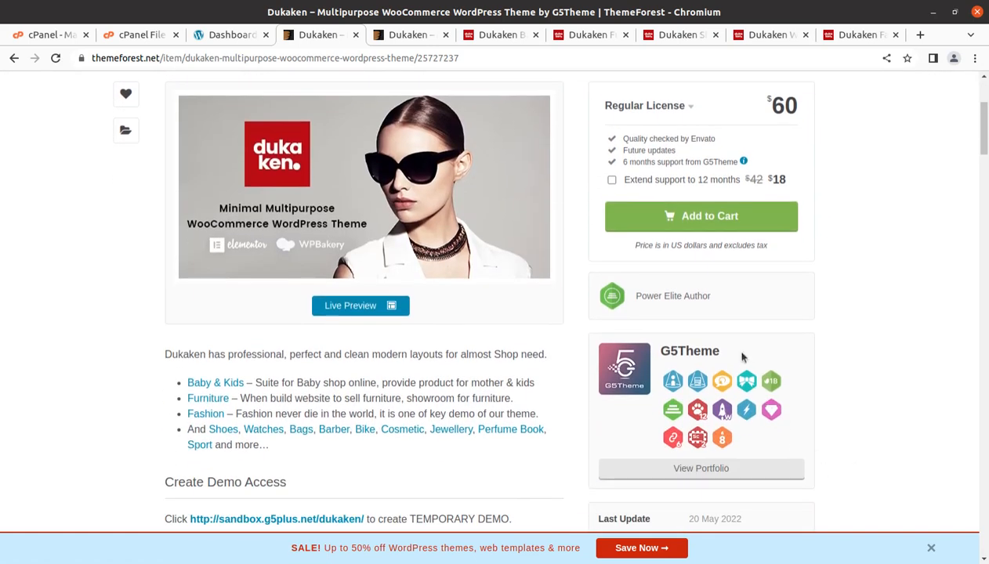
pyautogui.moveTo(742, 357); pyautogui.dragTo(650, 357)
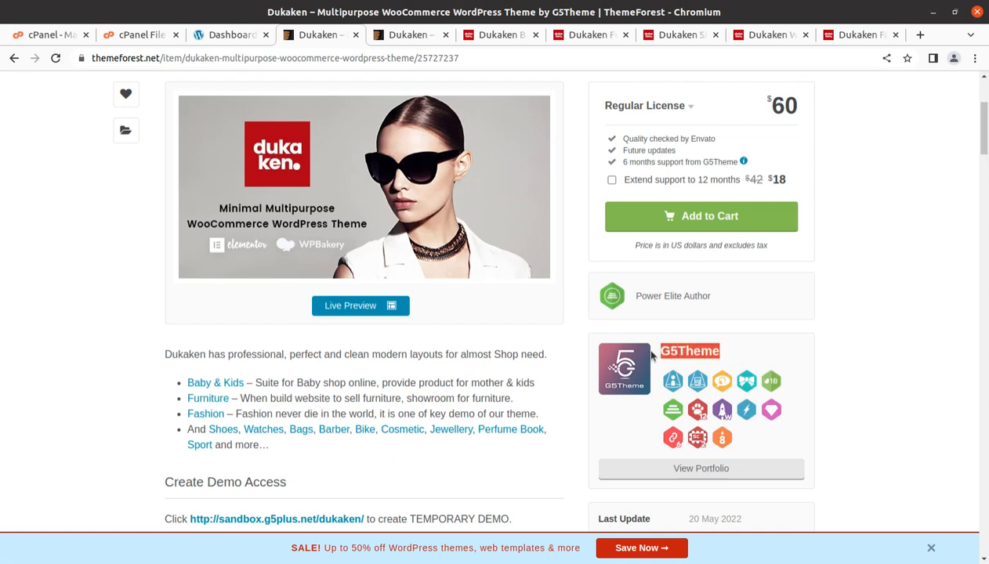
pyautogui.moveTo(735, 296); pyautogui.dragTo(635, 295)
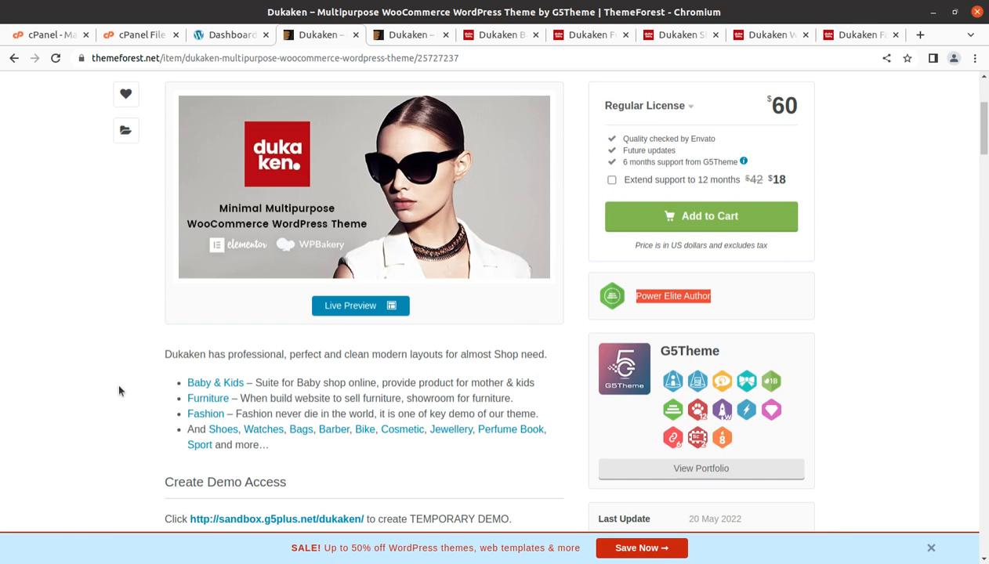
# Step: Read the Dukaken item description and its compatibility details on the ThemeForest page
pyautogui.scroll(-5, 188, 392)
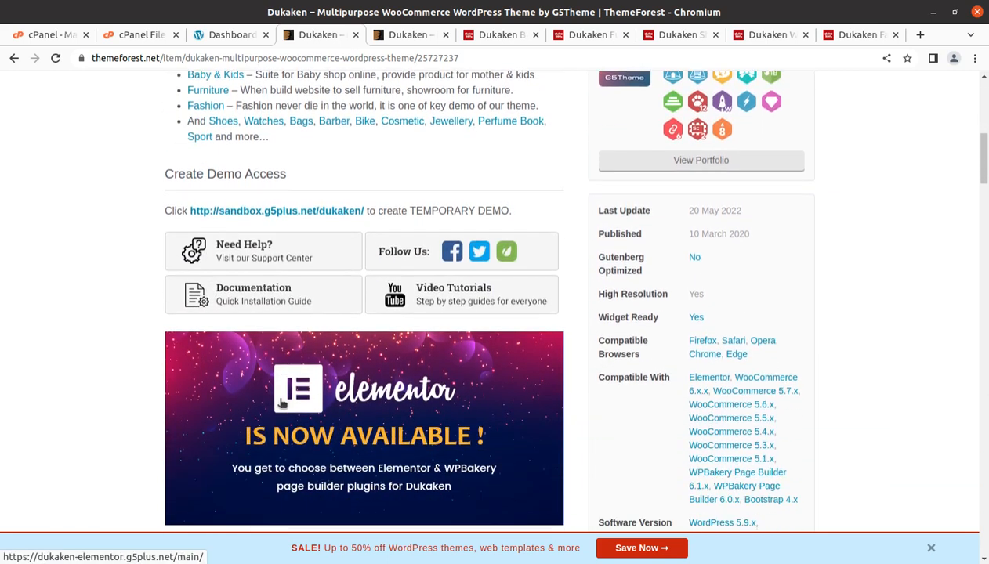
pyautogui.scroll(-5, 282, 401)
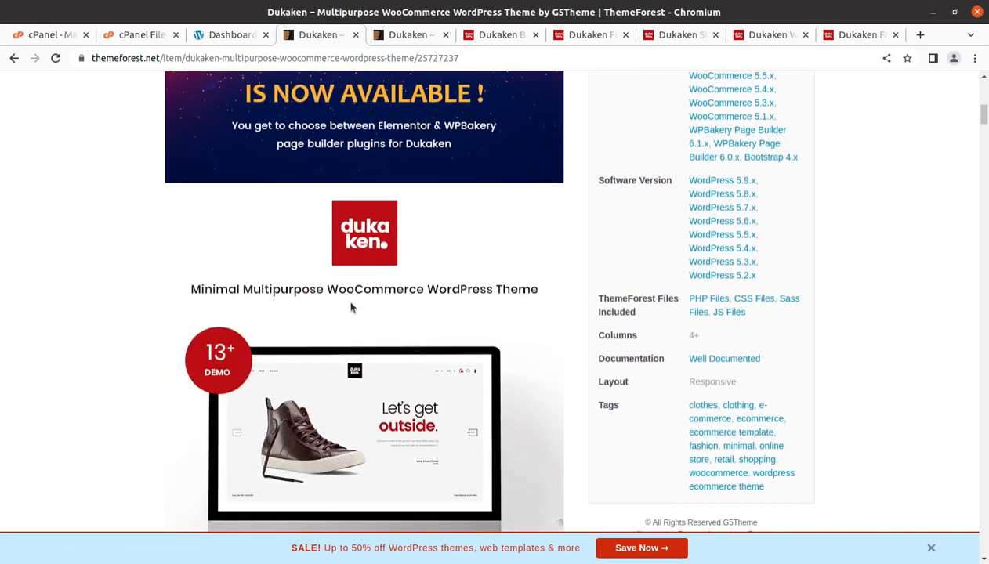
pyautogui.scroll(-4, 611, 315)
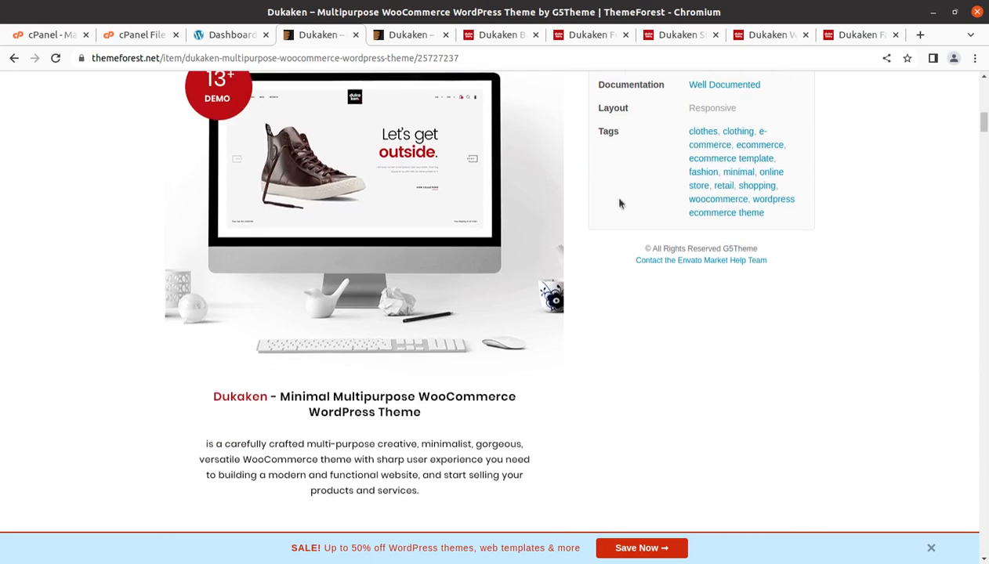
# Step: Browse the Dukaken Furniture demo's collections and try the New Arrival, Best Seller and Featured filters under Our Products
pyautogui.click(582, 36)
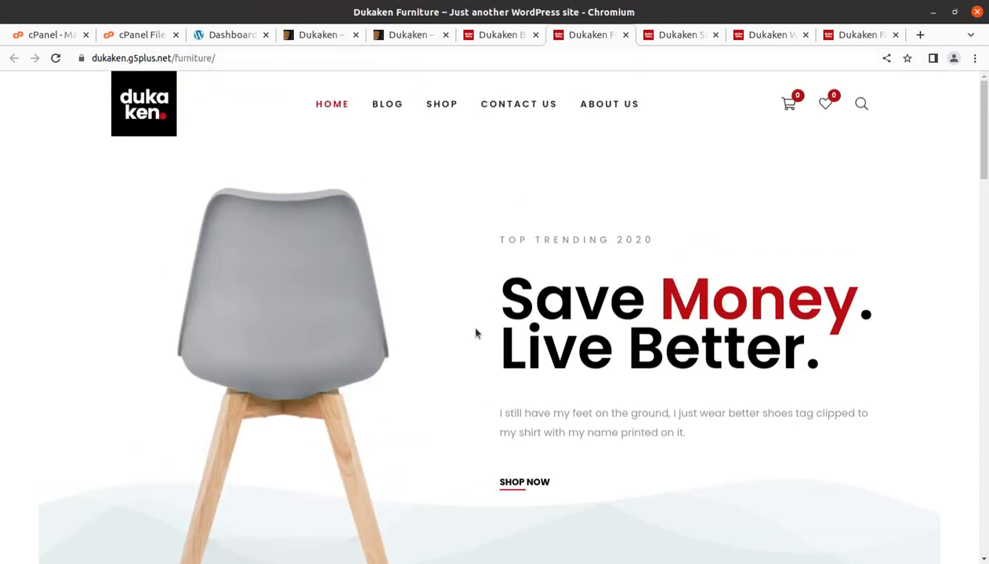
pyautogui.scroll(-9, 475, 331)
pyautogui.scroll(-1, 335, 406)
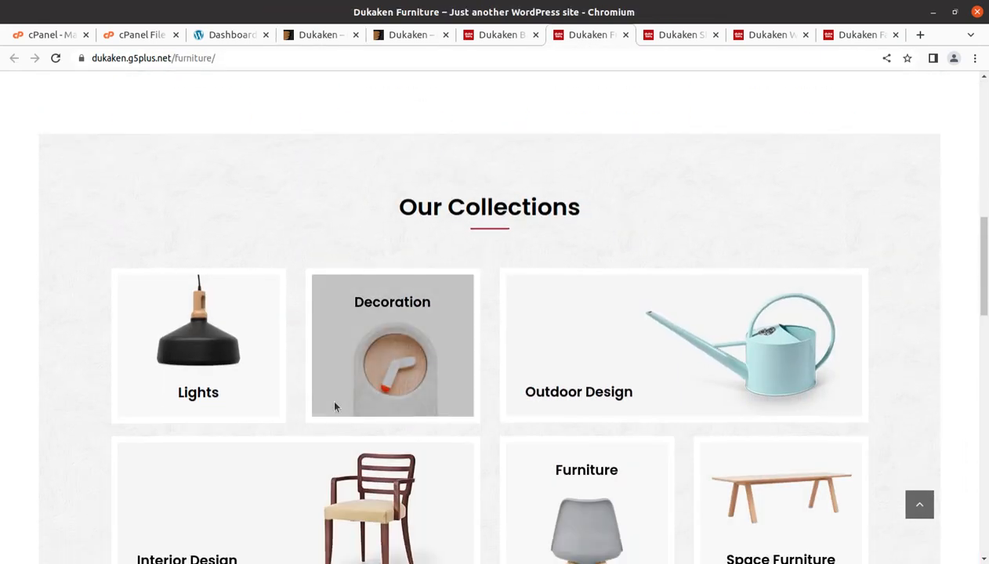
pyautogui.scroll(-5, 554, 356)
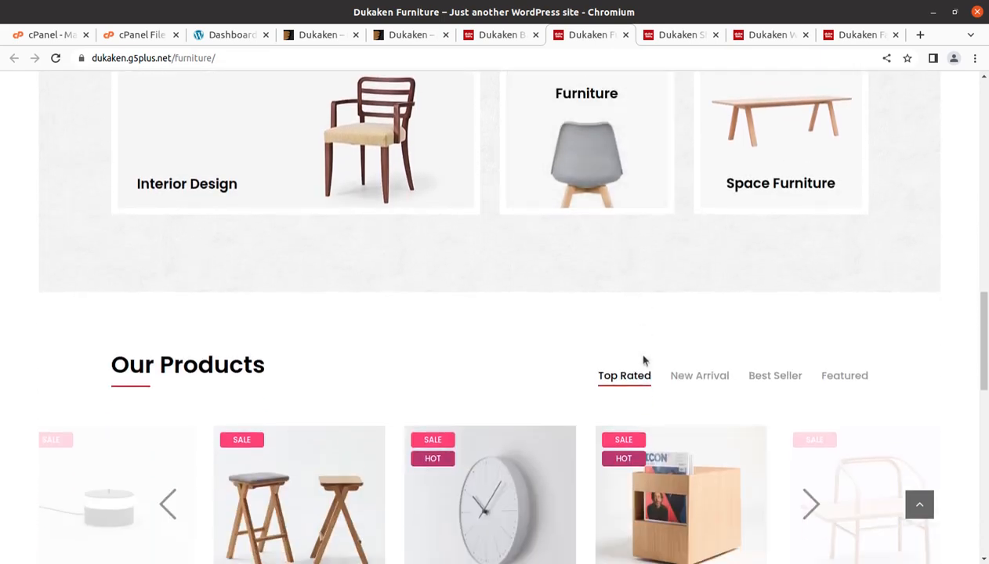
pyautogui.click(697, 378)
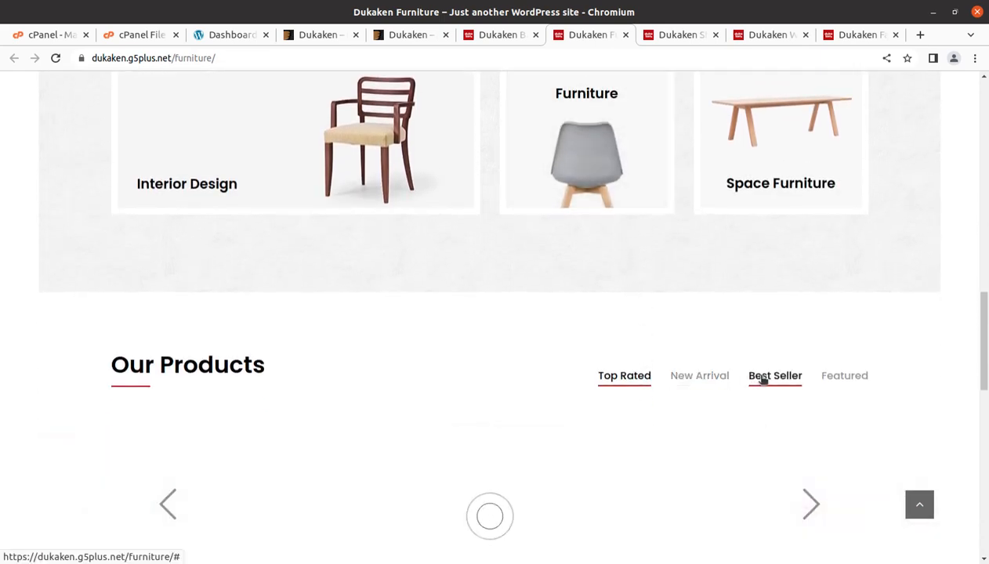
pyautogui.click(763, 379)
pyautogui.click(841, 380)
pyautogui.scroll(-4, 819, 378)
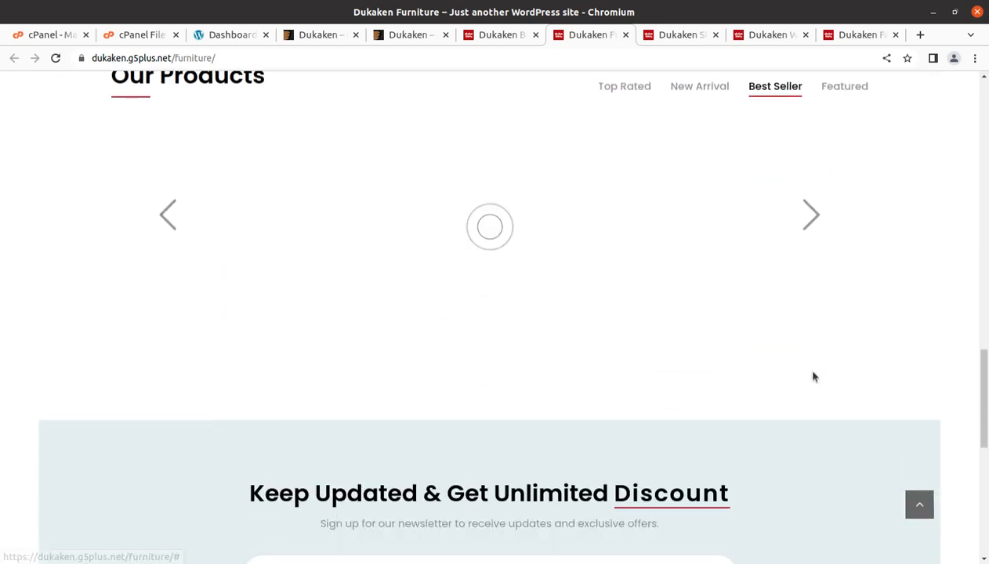
# Step: Review the Top Collections section of the Dukaken Shoes demo and return to the full-screen ThemeForest theme preview
pyautogui.click(677, 35)
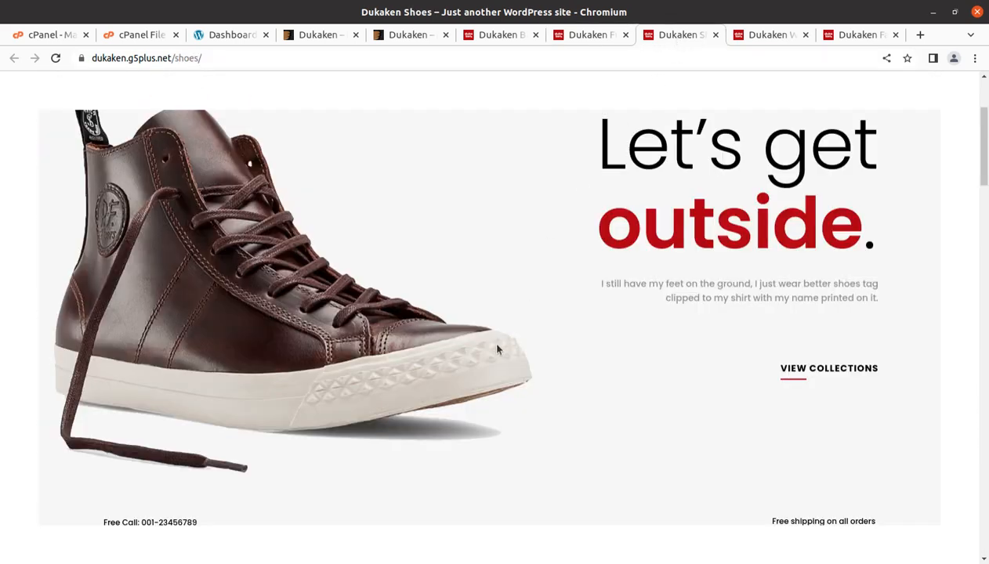
pyautogui.scroll(-6, 497, 349)
pyautogui.scroll(3, 494, 345)
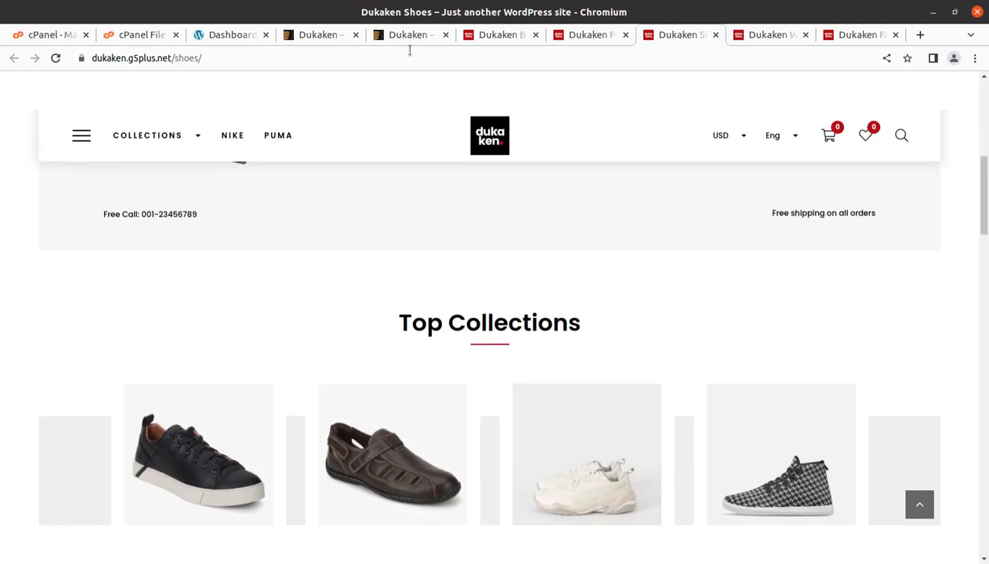
pyautogui.click(407, 34)
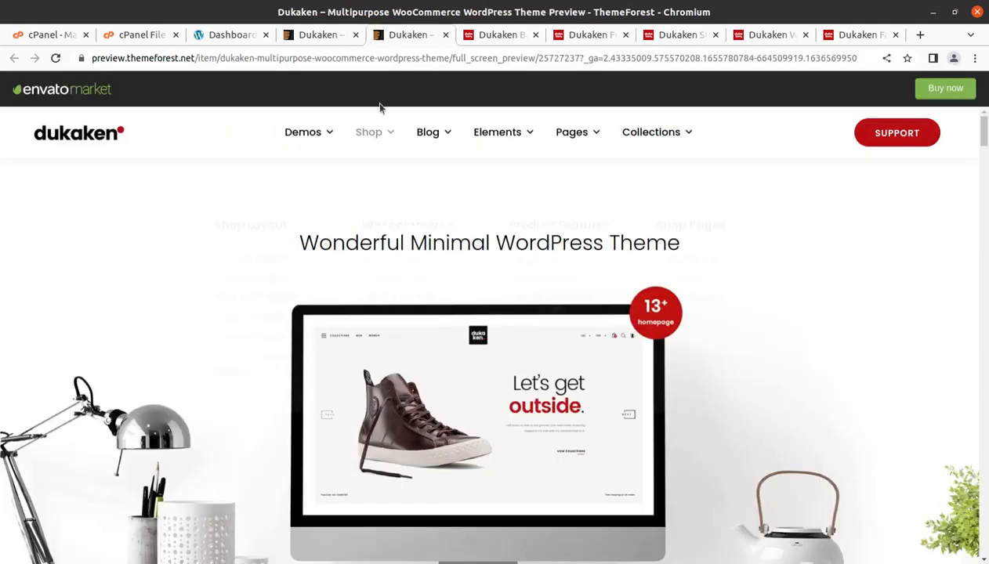
pyautogui.moveTo(310, 132)
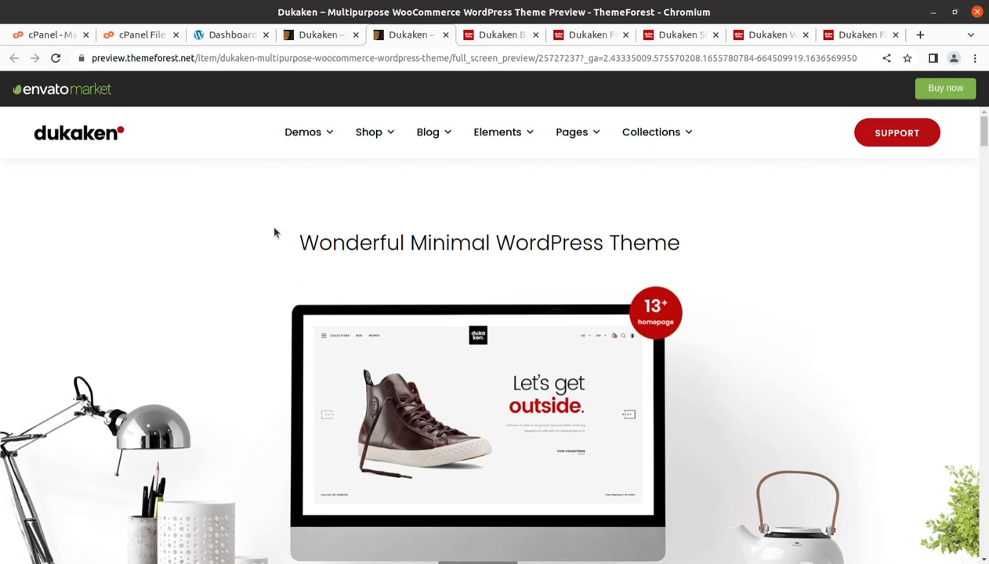
# Step: Switch to the WordPress admin dashboard and look over its welcome panel and widgets
pyautogui.click(230, 35)
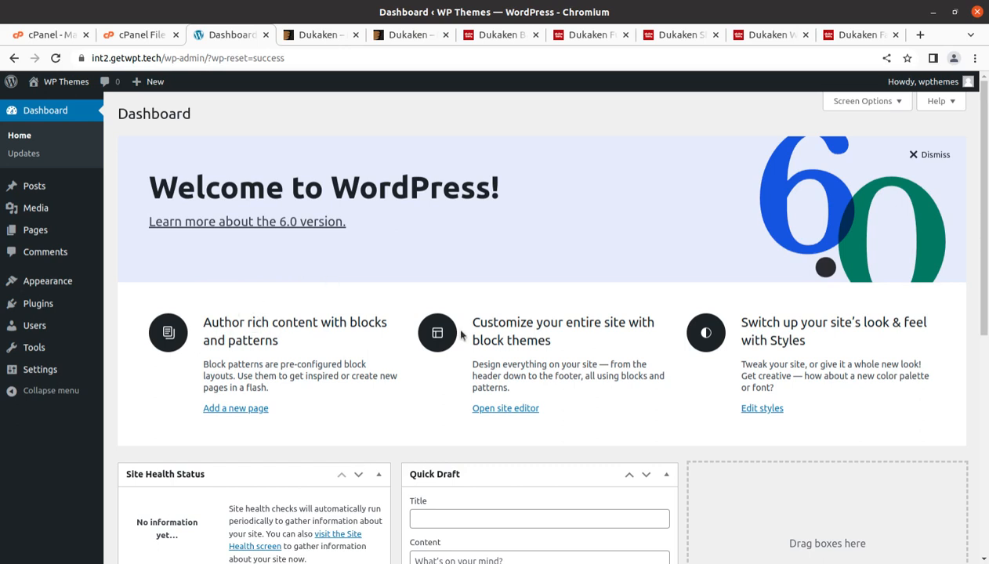
pyautogui.scroll(-3, 456, 330)
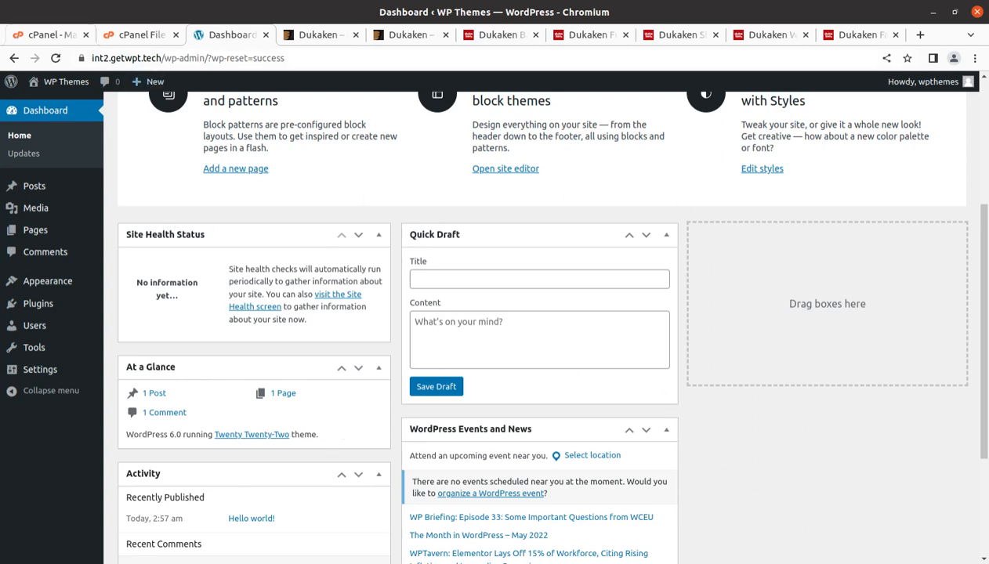
# Step: Switch to the file manager's dukaken_v1.1.6 folder and select changelog.html, Documentation_Dukaken.zip, dukaken-v1.1.6.zip and dukaken-child.zip in turn
pyautogui.click(1, 23)
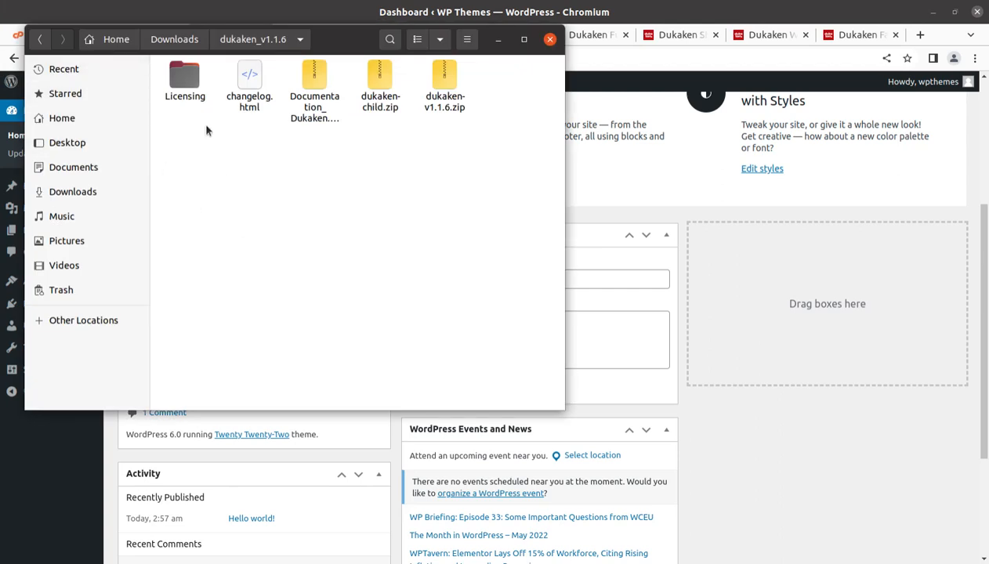
pyautogui.click(247, 82)
pyautogui.click(312, 90)
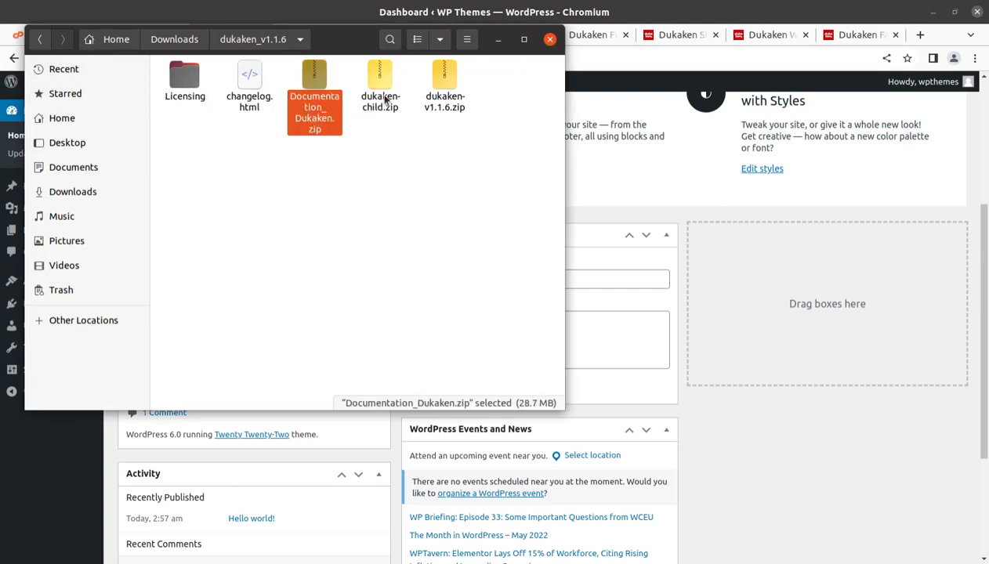
pyautogui.click(440, 99)
pyautogui.click(380, 101)
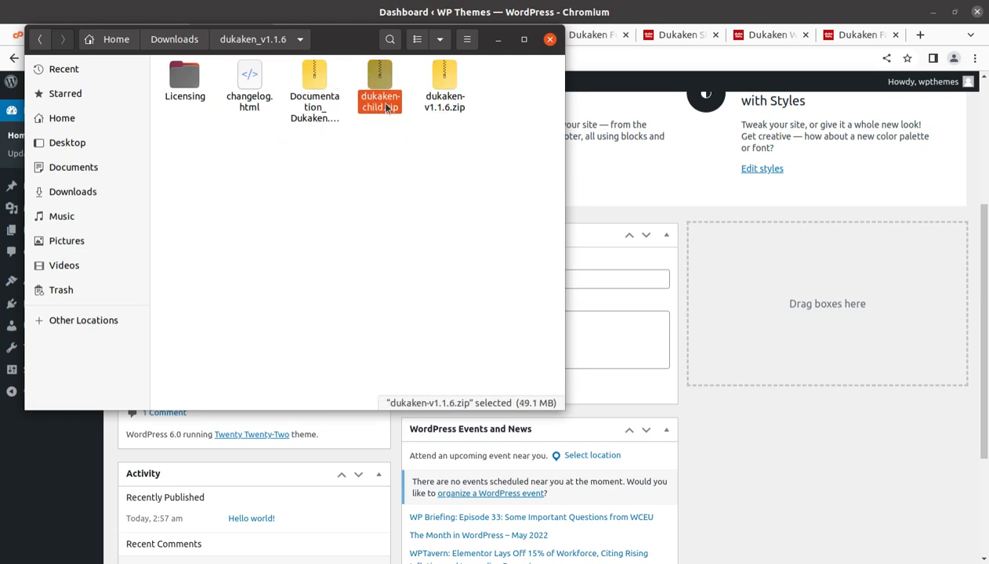
# Step: Select dukaken-v1.1.6.zip in the file manager, minimize that window, and open the theme upload form on WordPress's Add Themes page
pyautogui.click(444, 108)
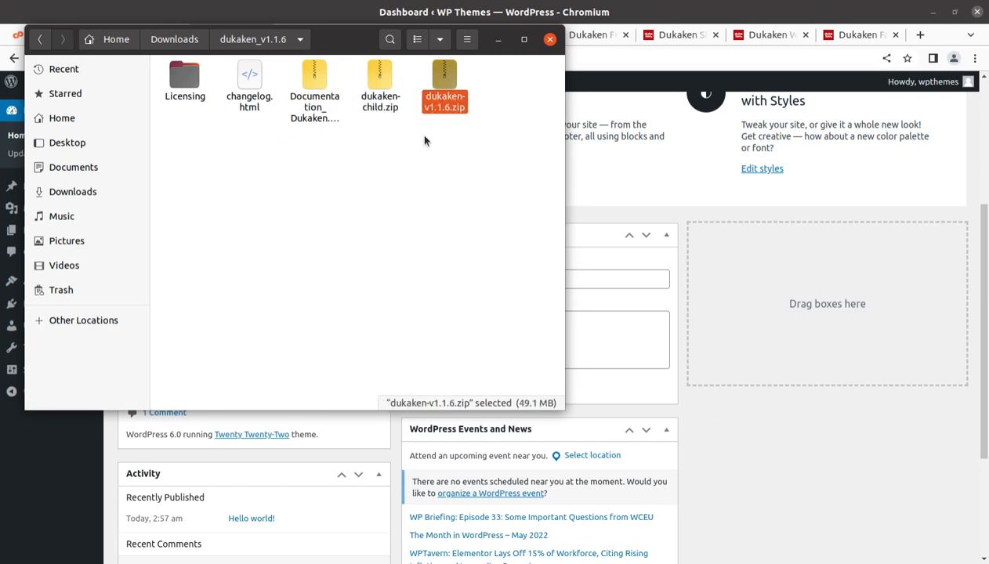
pyautogui.click(498, 40)
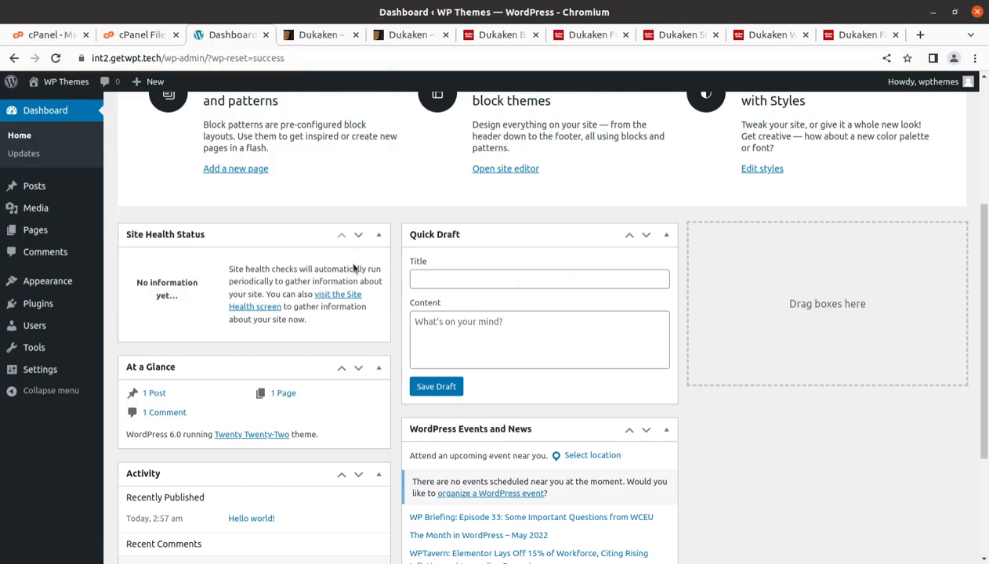
pyautogui.moveTo(65, 282)
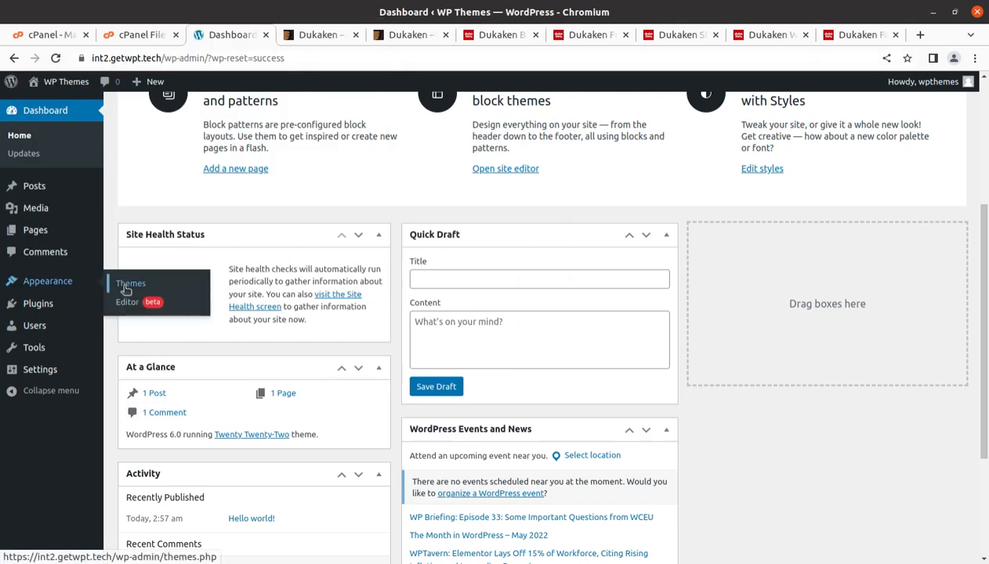
pyautogui.click(126, 290)
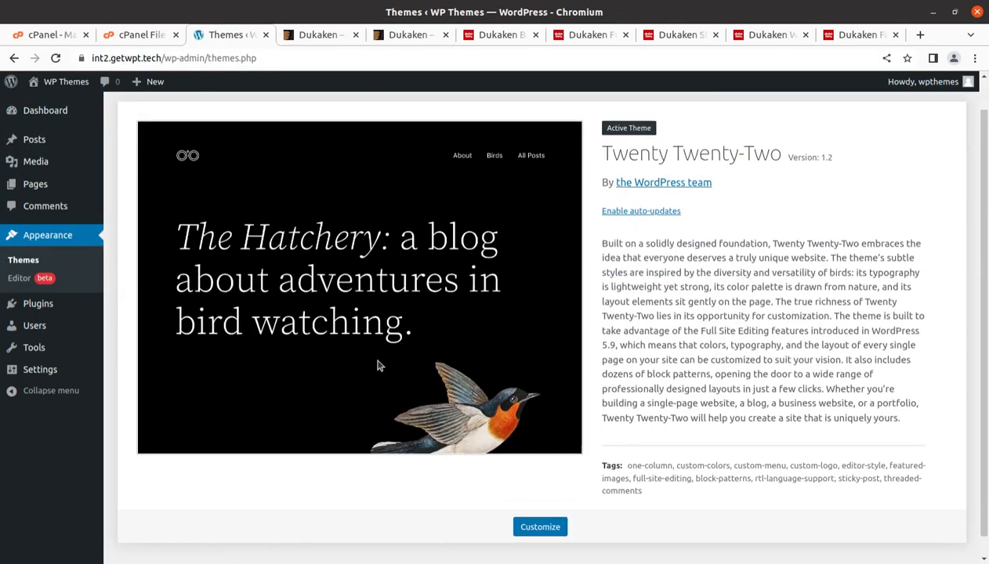
pyautogui.scroll(1, 377, 366)
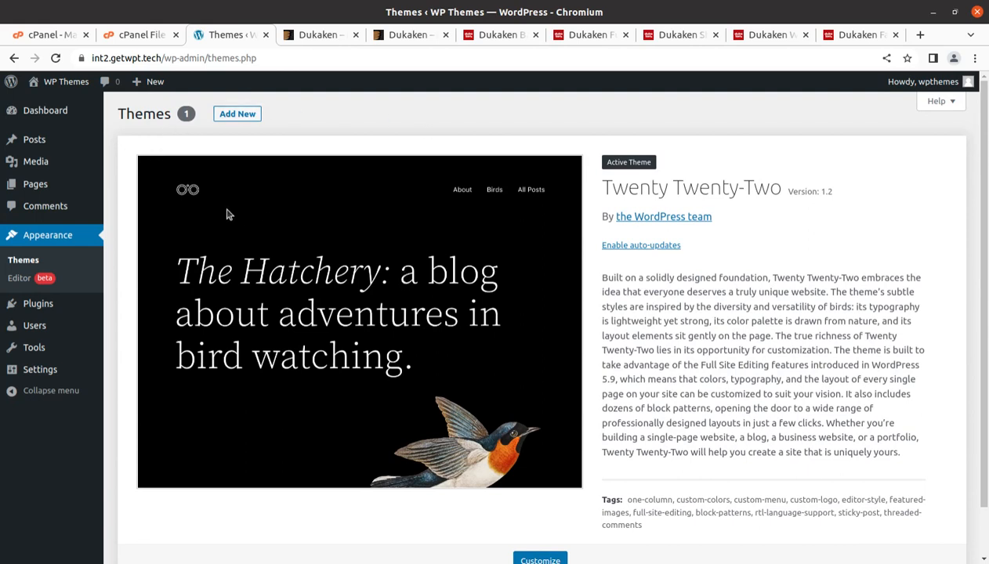
pyautogui.click(248, 115)
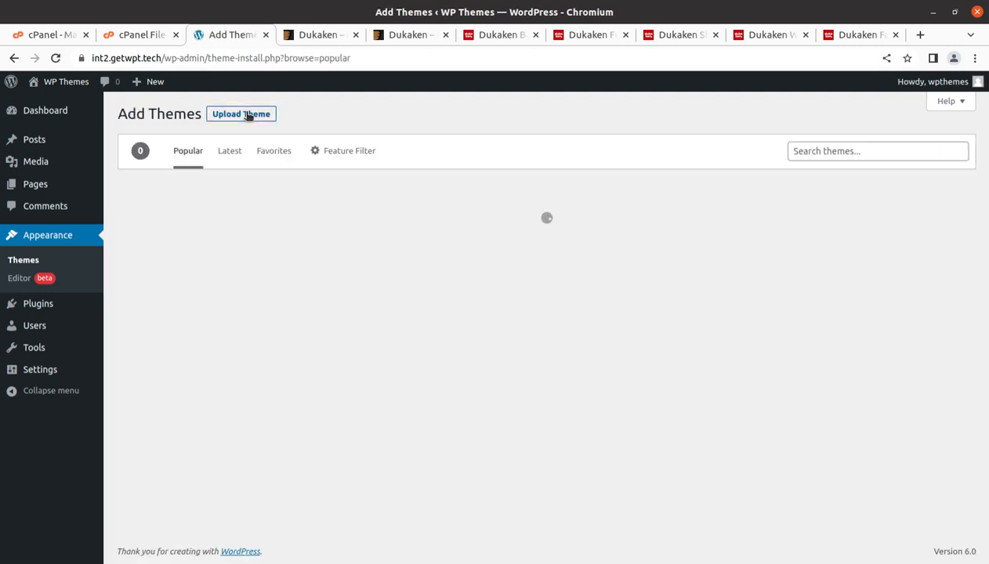
pyautogui.click(247, 116)
pyautogui.click(446, 235)
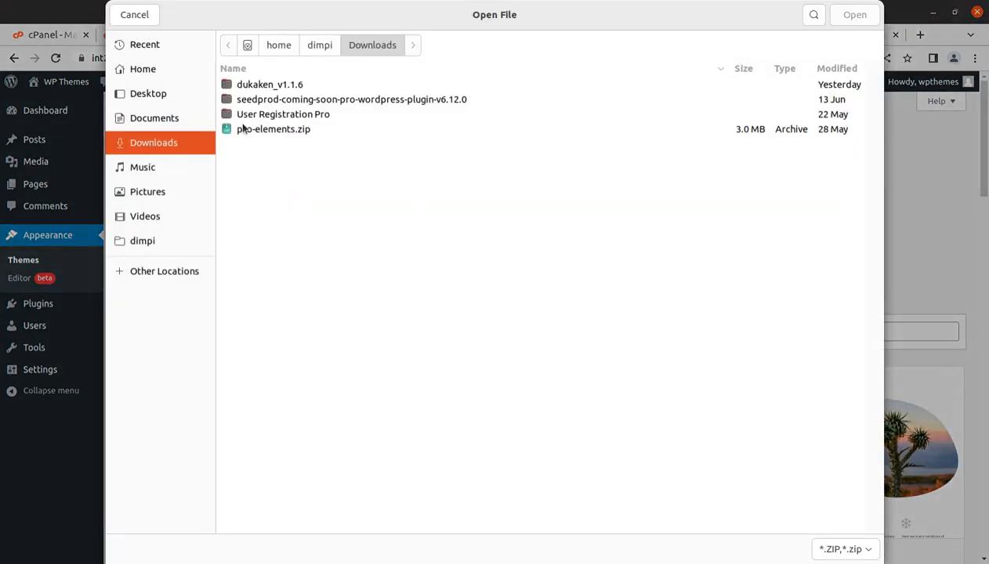
pyautogui.click(271, 86)
pyautogui.doubleClick(268, 84)
pyautogui.click(264, 131)
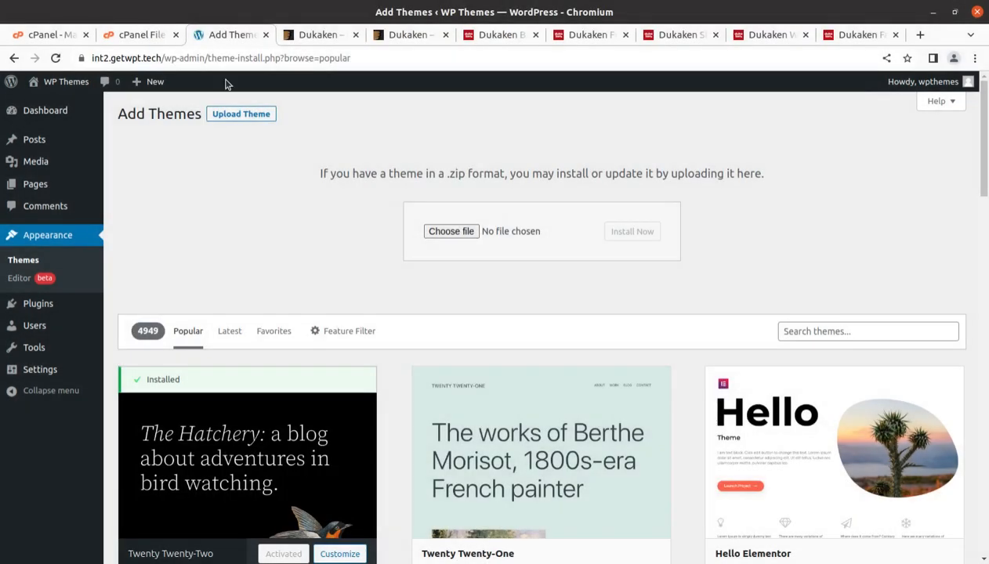
# Step: Switch to cPanel File Manager and go from wp-content/uploads to the site's wp-content/themes folder
pyautogui.click(139, 34)
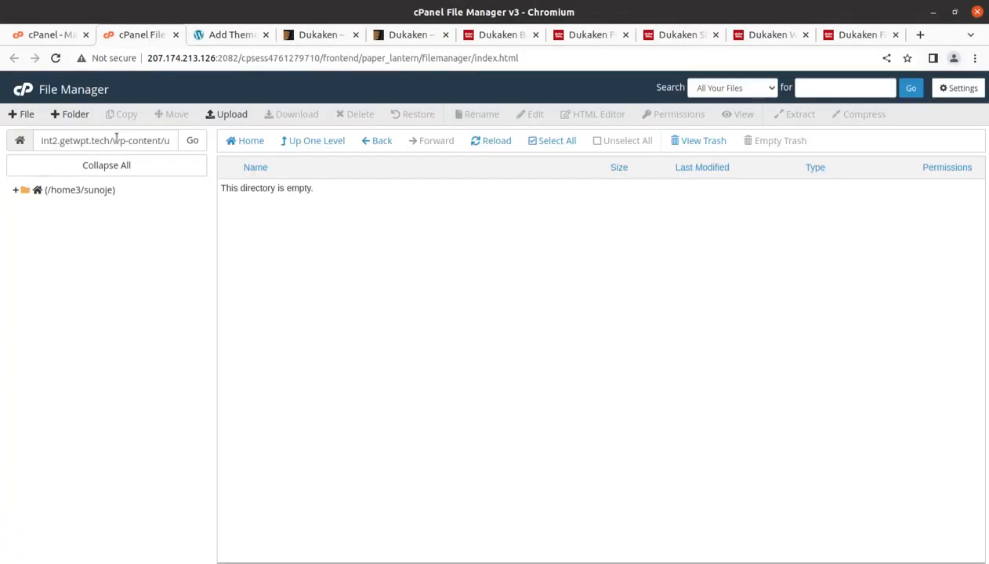
pyautogui.moveTo(112, 140); pyautogui.dragTo(202, 142)
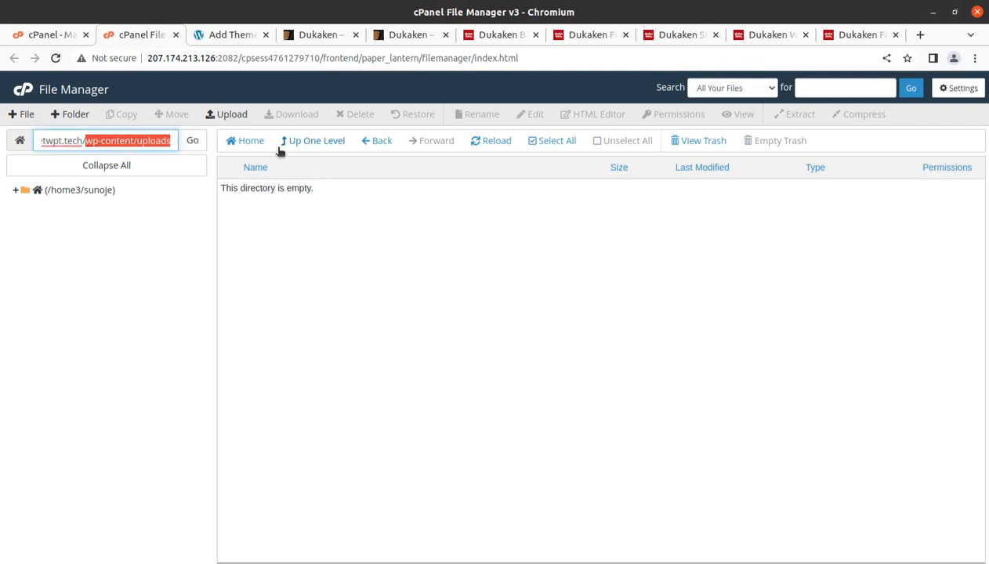
pyautogui.click(306, 142)
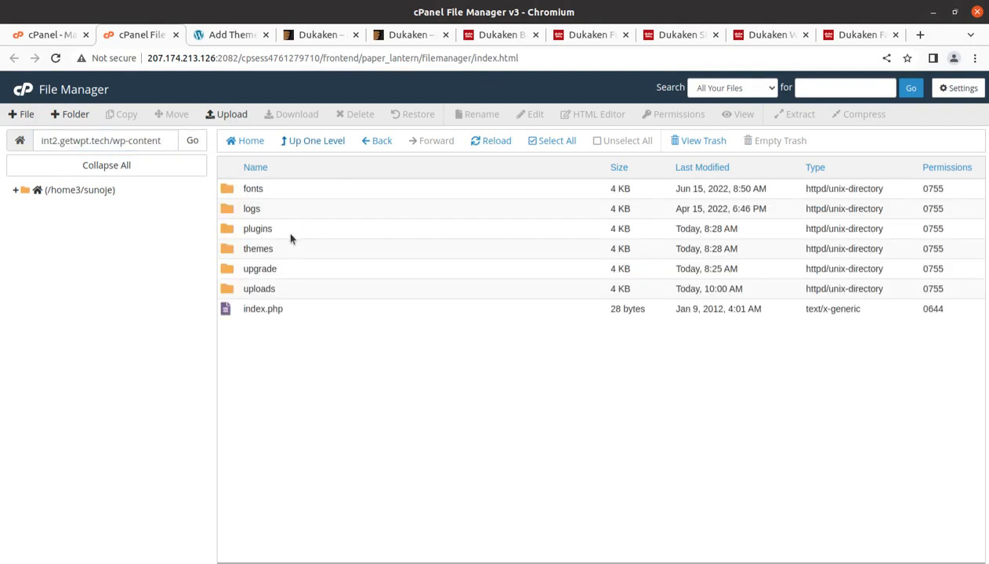
pyautogui.doubleClick(288, 248)
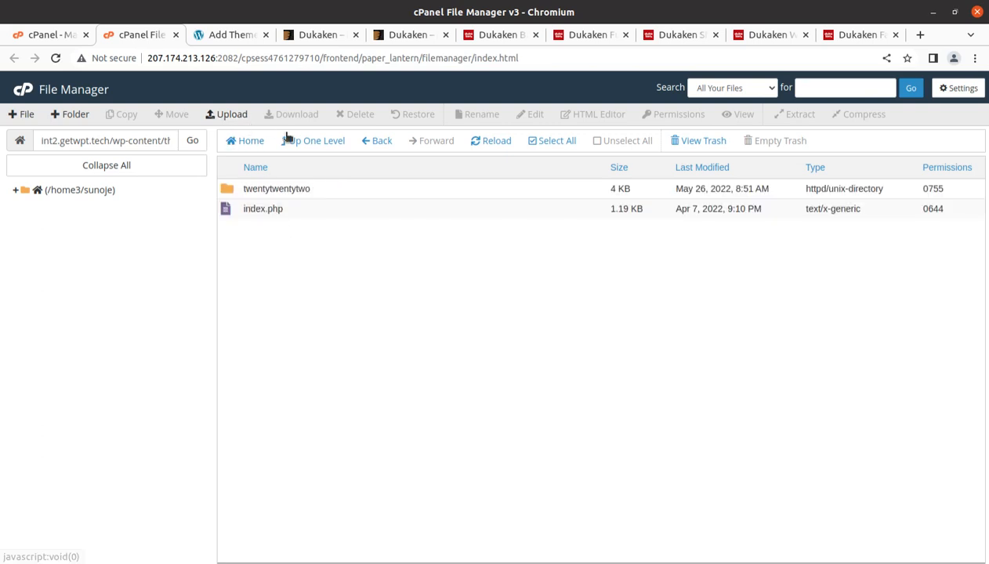
# Step: Upload dukaken-v1.1.6.zip from the Downloads/dukaken_v1.1.6 folder to wp-content/themes and close the upload page once complete
pyautogui.click(230, 115)
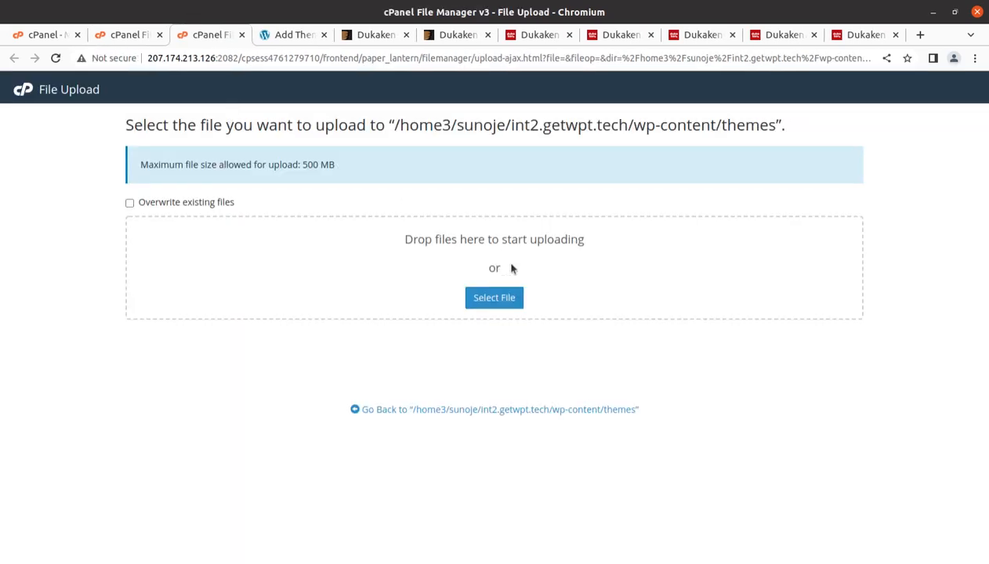
pyautogui.click(486, 303)
pyautogui.doubleClick(284, 86)
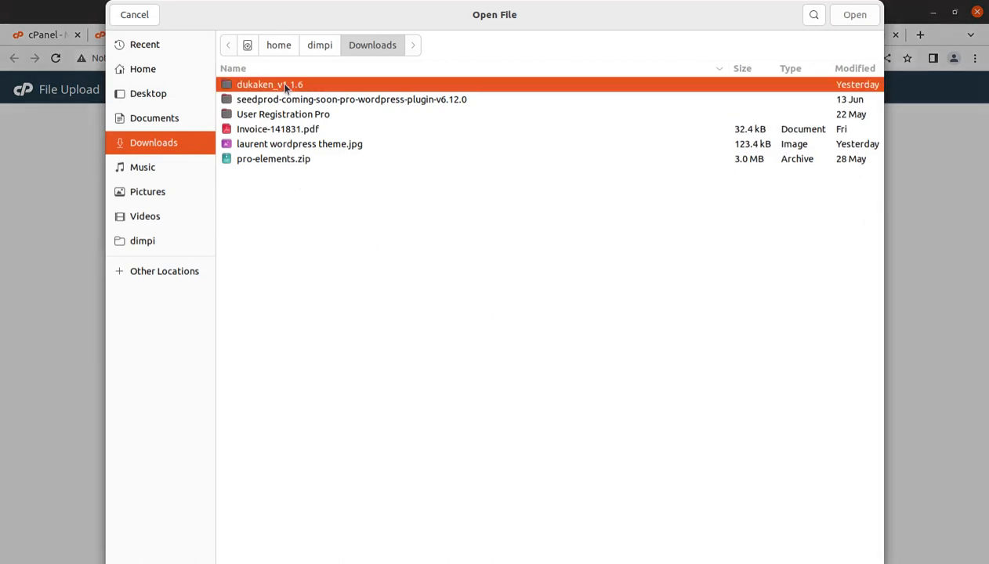
pyautogui.click(266, 143)
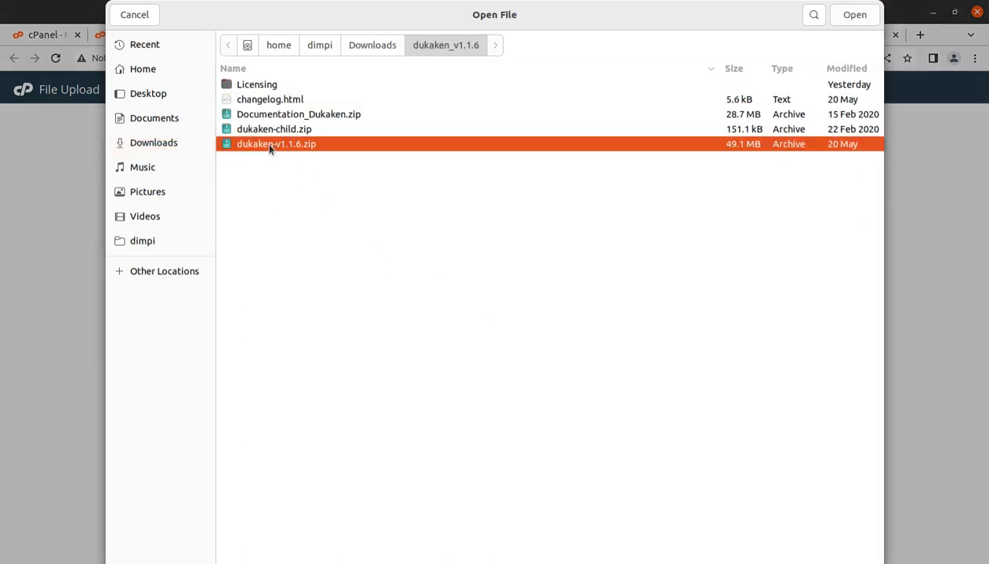
pyautogui.click(855, 15)
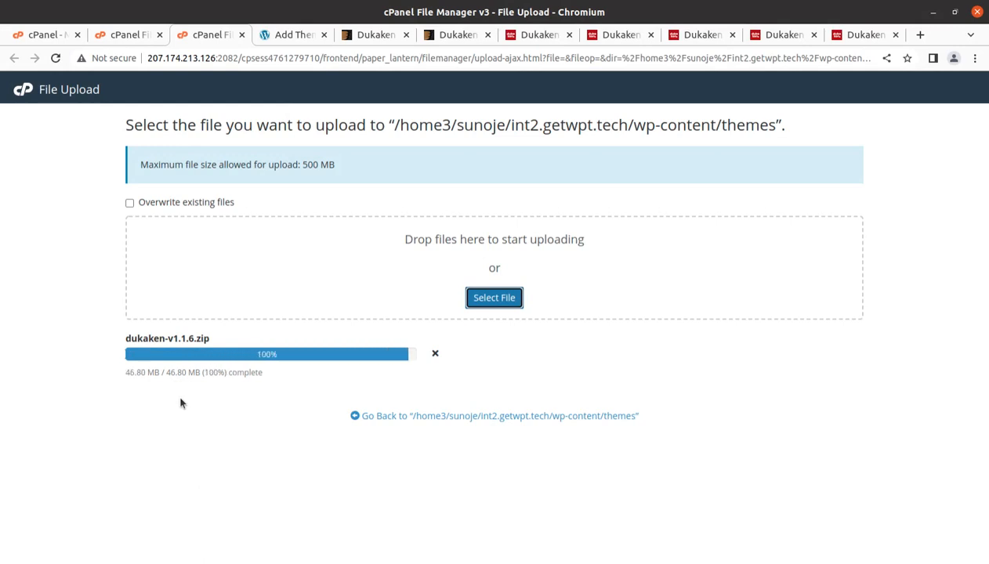
pyautogui.click(291, 35)
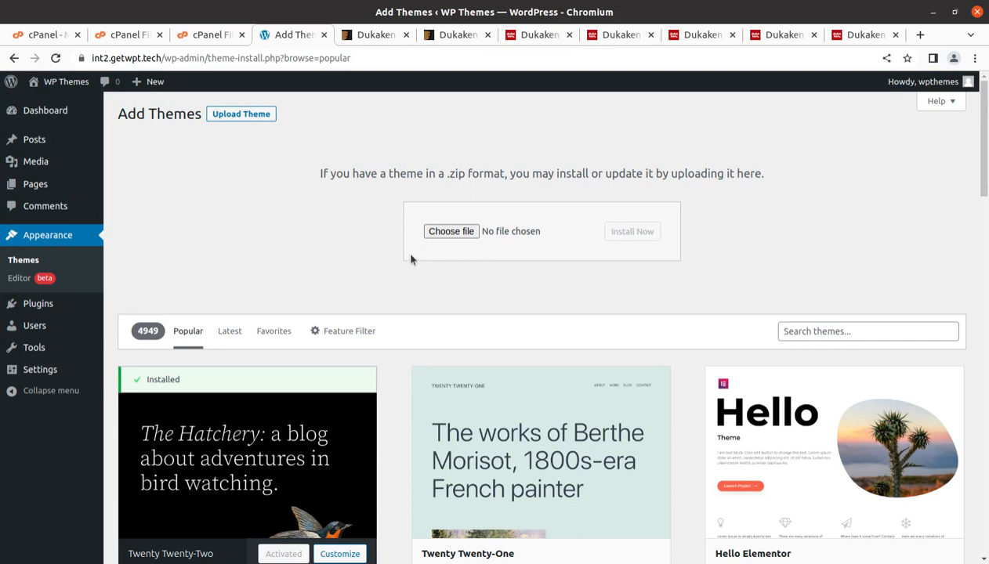
pyautogui.click(202, 33)
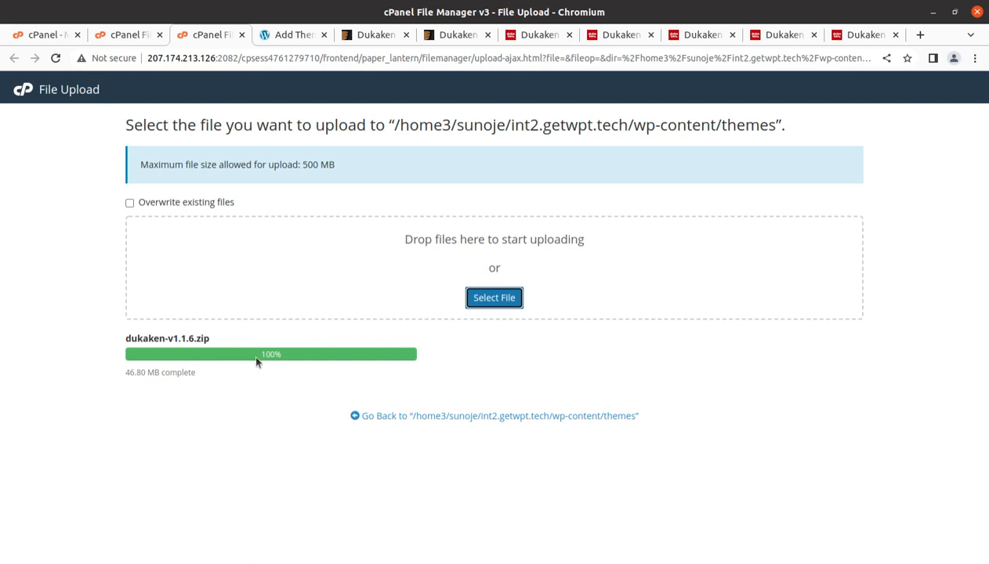
pyautogui.moveTo(256, 358); pyautogui.dragTo(284, 358)
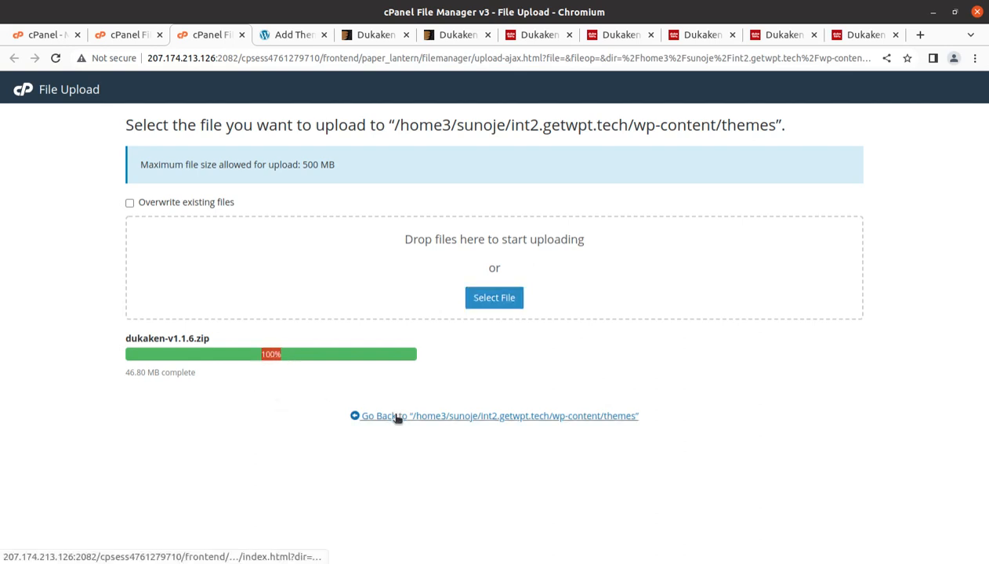
pyautogui.hotkey('ctrl', 'w')
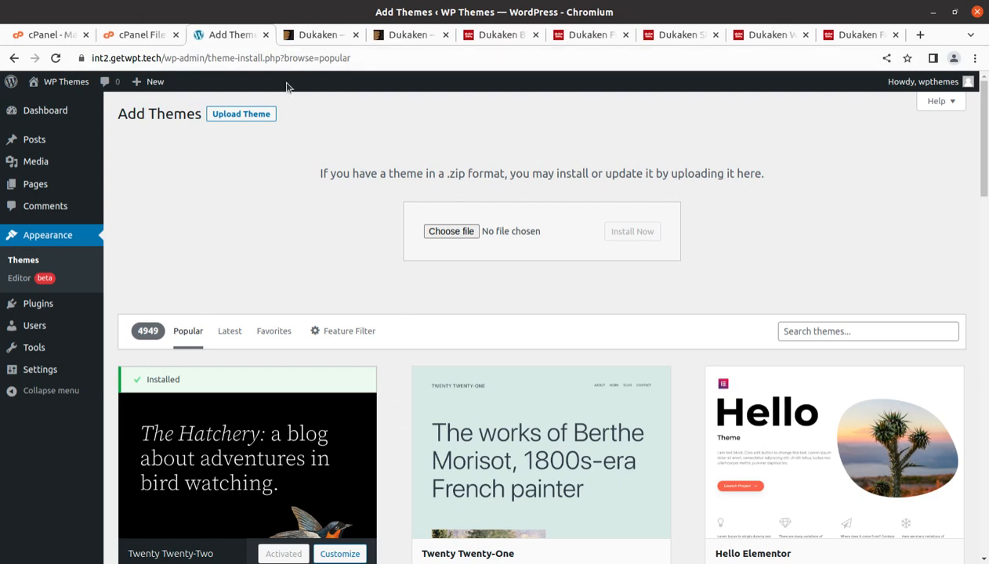
# Step: Extract dukaken-v1.1.6.zip into the wp-content/themes folder in cPanel File Manager and reload the file list
pyautogui.click(143, 35)
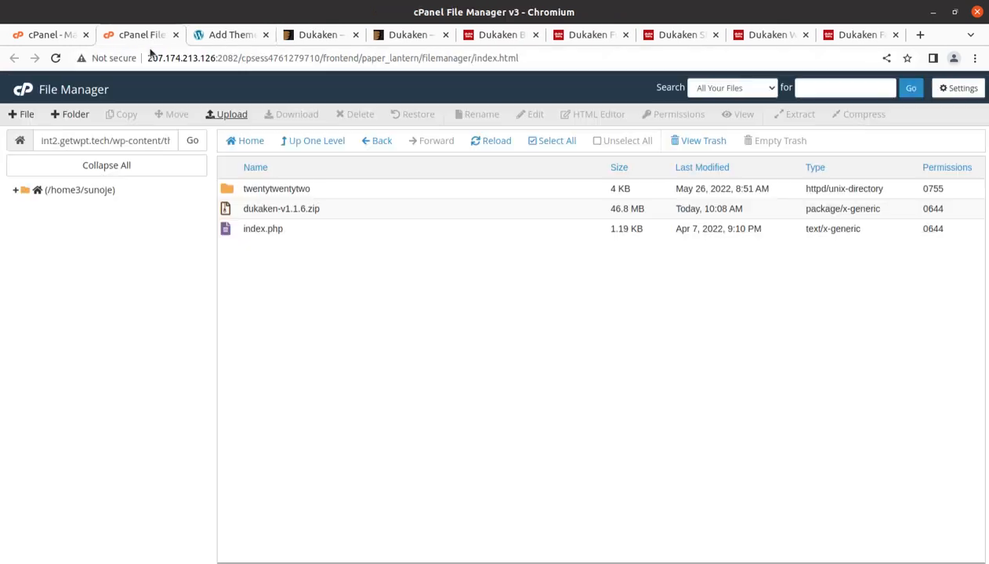
pyautogui.rightClick(340, 208)
pyautogui.click(380, 354)
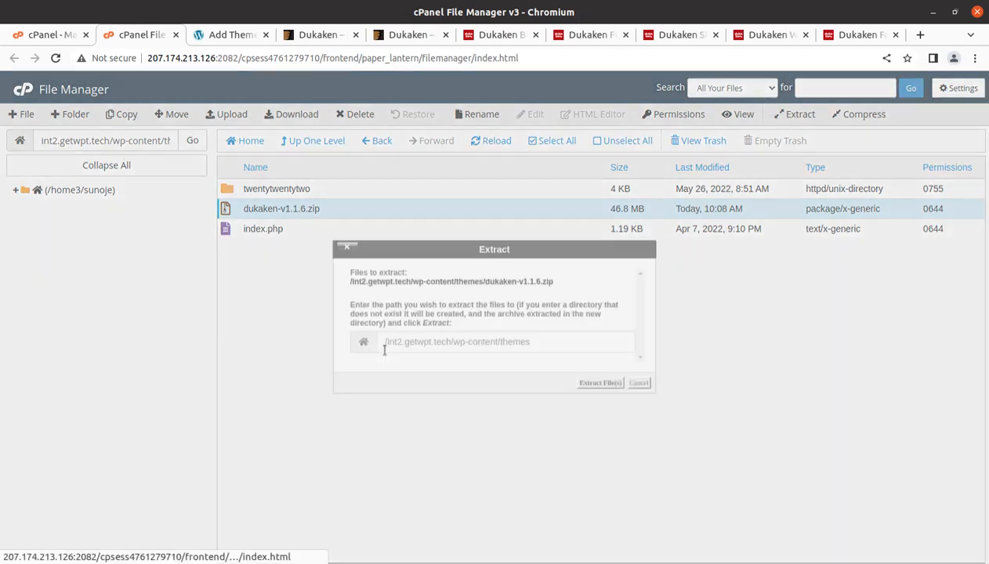
pyautogui.click(599, 383)
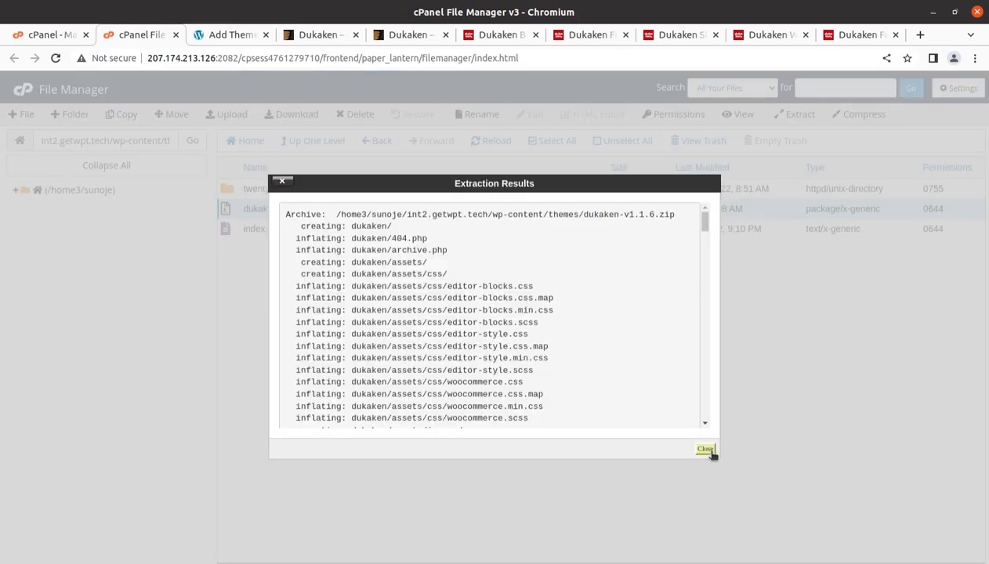
pyautogui.click(709, 452)
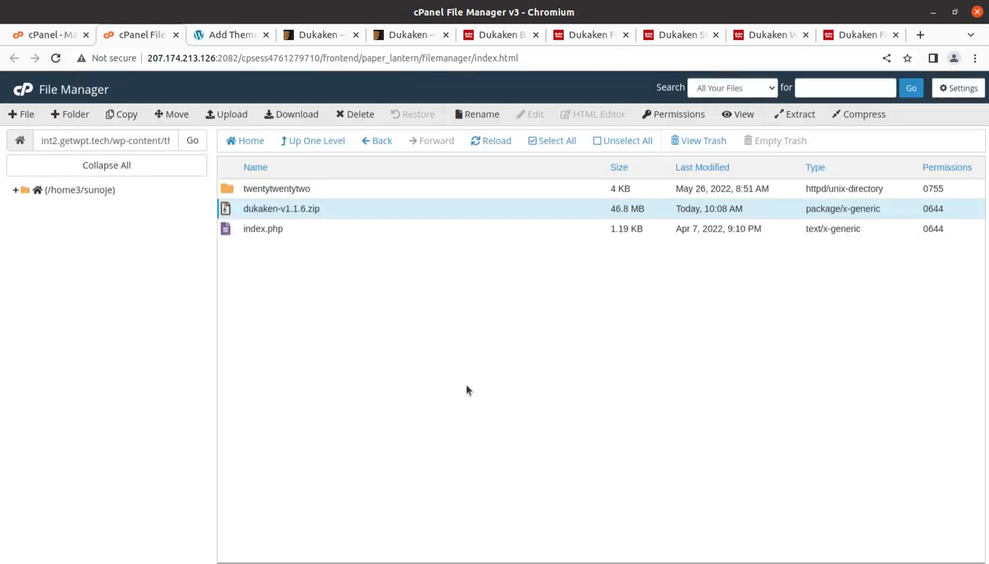
pyautogui.click(476, 139)
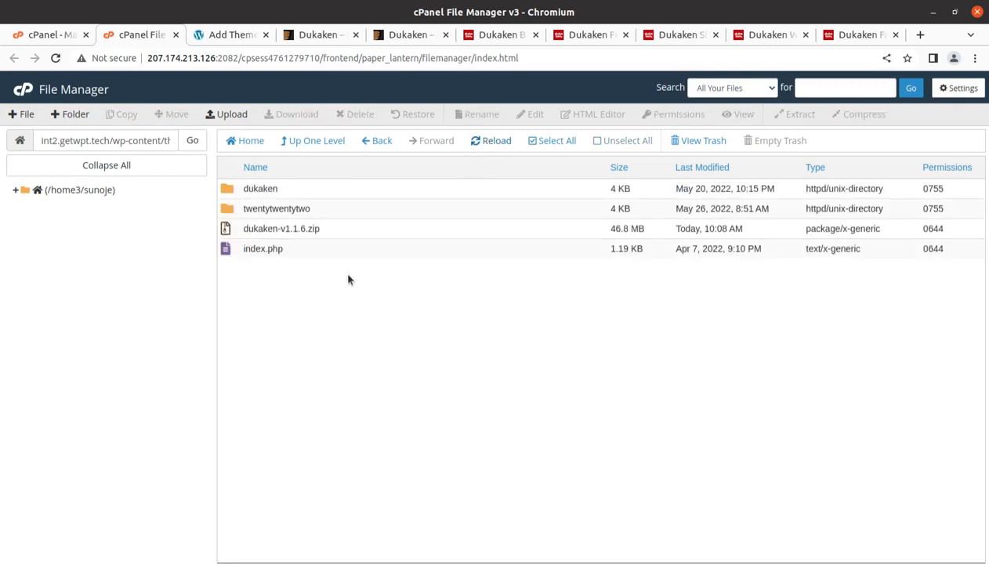
# Step: Look through the files in the extracted dukaken folder and return to the themes folder
pyautogui.doubleClick(305, 189)
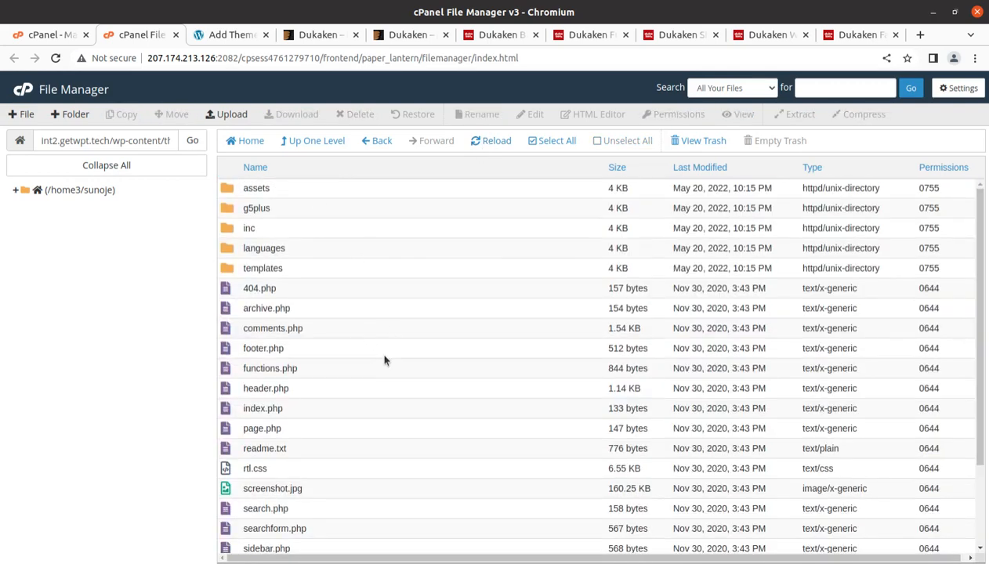
pyautogui.scroll(-3, 384, 361)
pyautogui.scroll(3, 384, 359)
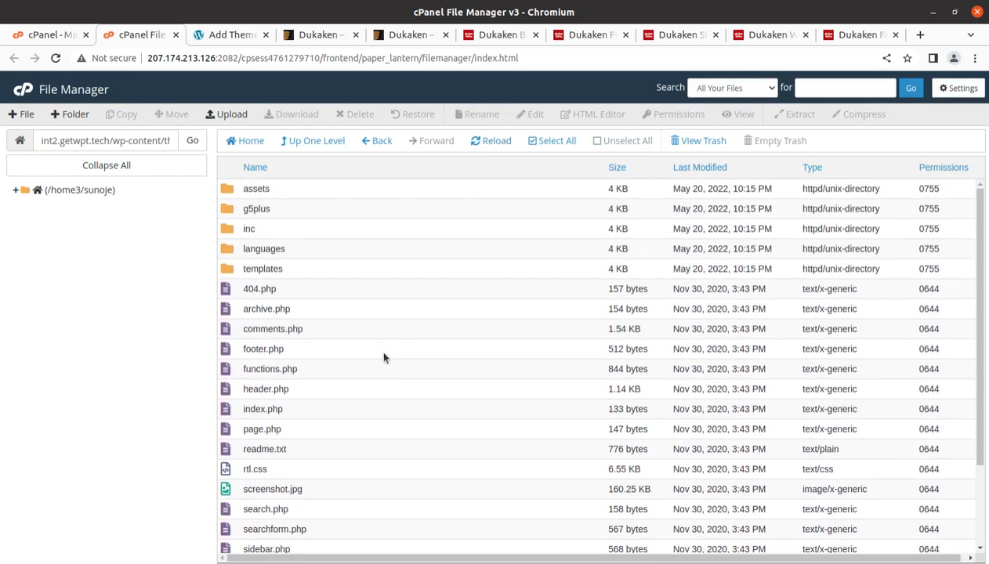
pyautogui.scroll(-3, 383, 358)
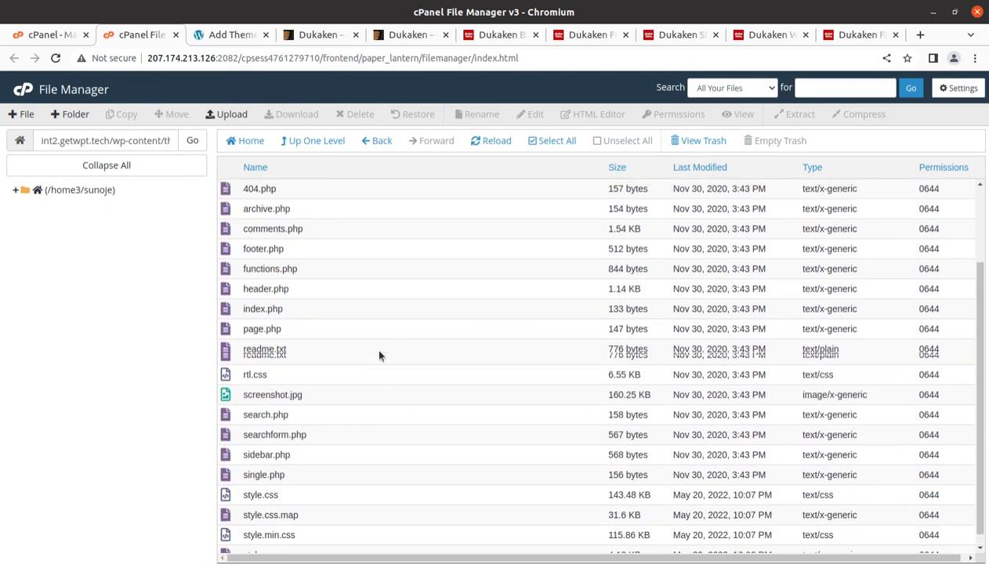
pyautogui.scroll(3, 379, 353)
pyautogui.click(329, 141)
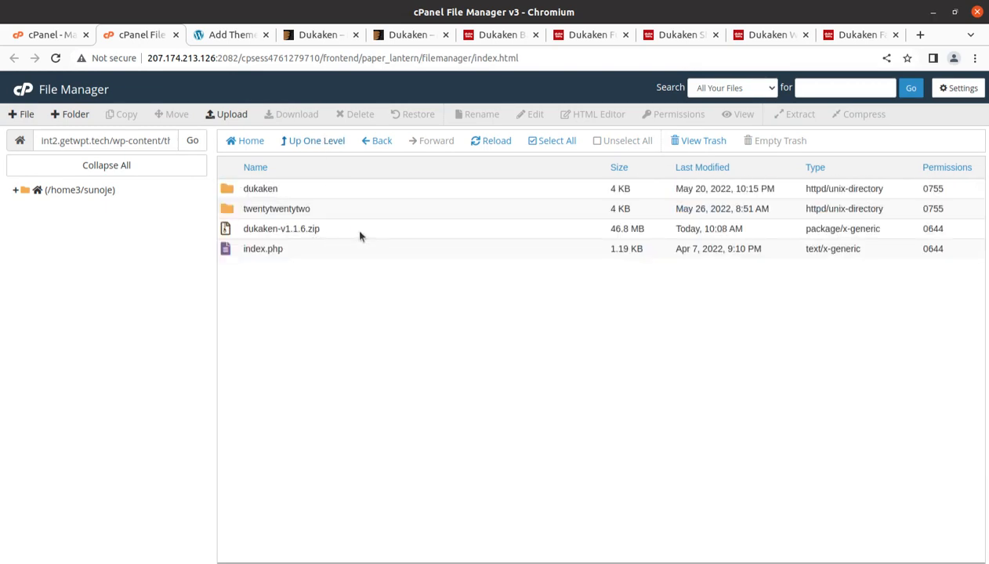
# Step: Delete dukaken-v1.1.6.zip from the themes folder permanently, skipping the trash
pyautogui.click(359, 231)
pyautogui.click(355, 114)
pyautogui.click(360, 322)
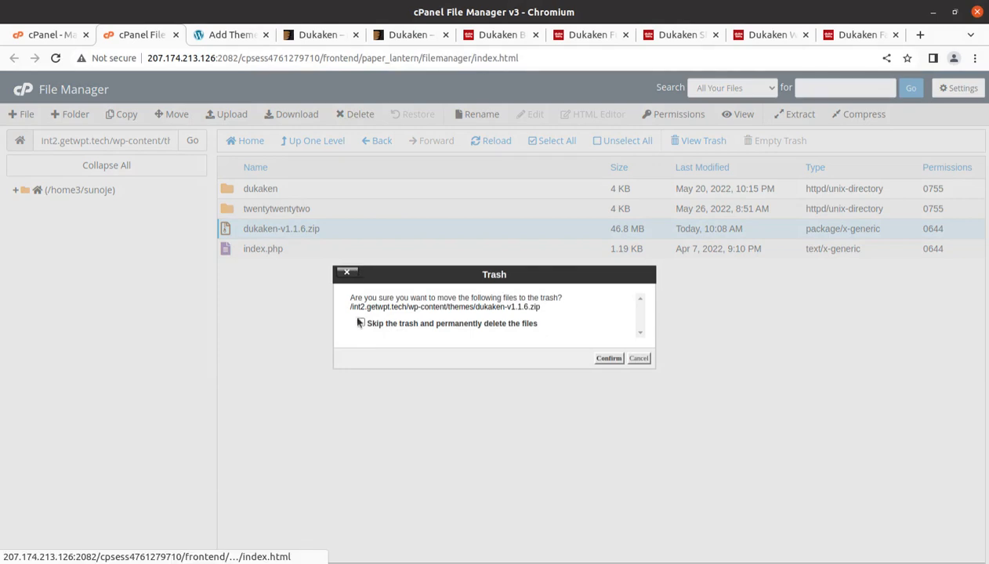
pyautogui.click(608, 358)
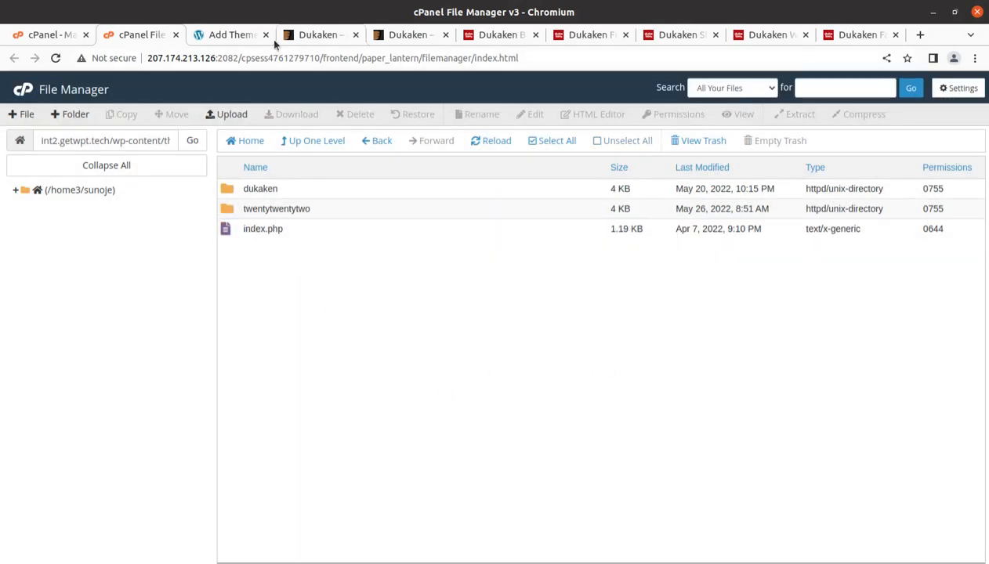
# Step: Open the Dukaken theme's details from WordPress's installed themes and highlight its version and author
pyautogui.click(232, 35)
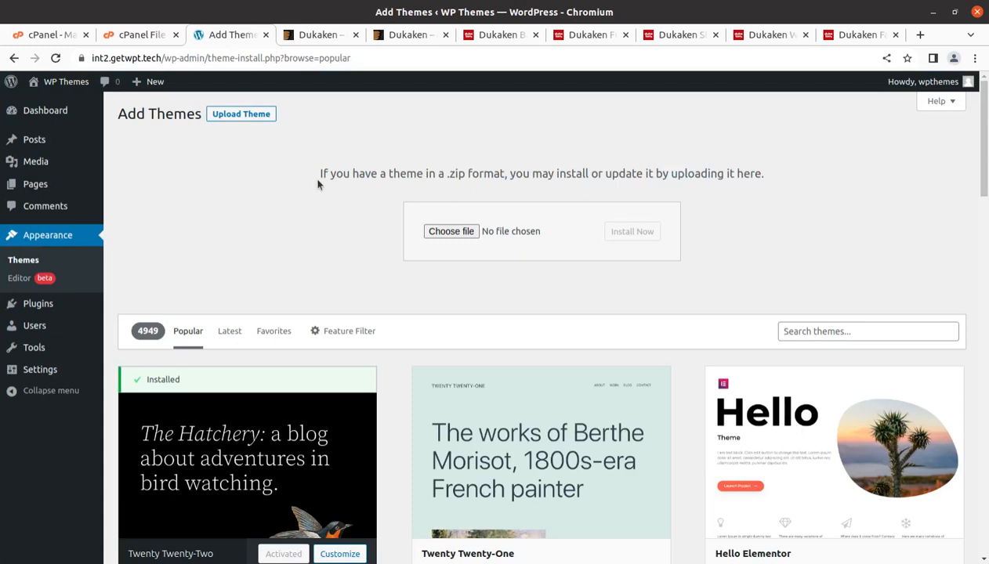
pyautogui.click(34, 263)
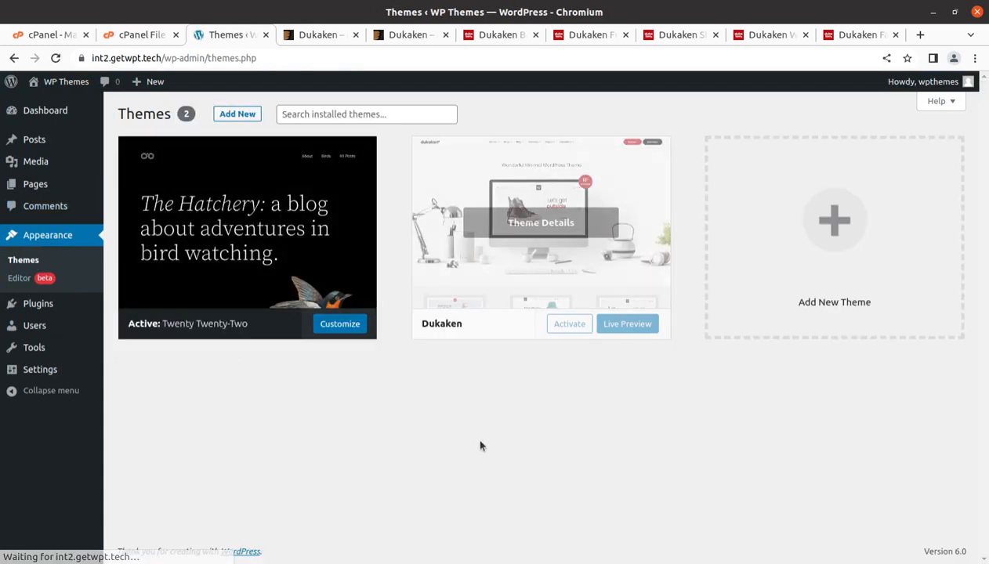
pyautogui.click(544, 218)
pyautogui.moveTo(597, 192); pyautogui.dragTo(681, 189)
pyautogui.moveTo(741, 191); pyautogui.dragTo(716, 190)
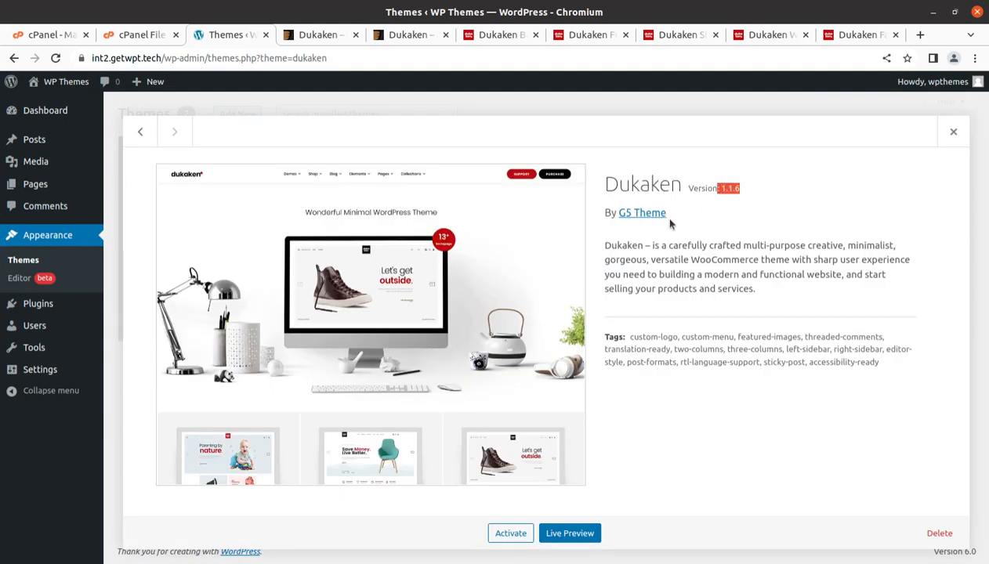
pyautogui.moveTo(666, 213); pyautogui.dragTo(618, 213)
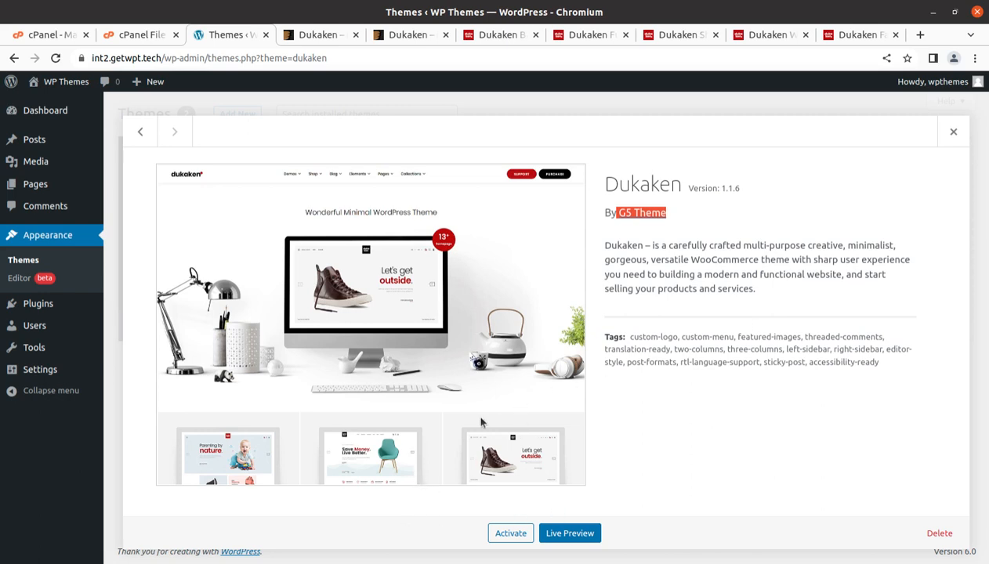
# Step: Activate the Dukaken theme and open the installer for its required plugins from the theme notice
pyautogui.click(505, 535)
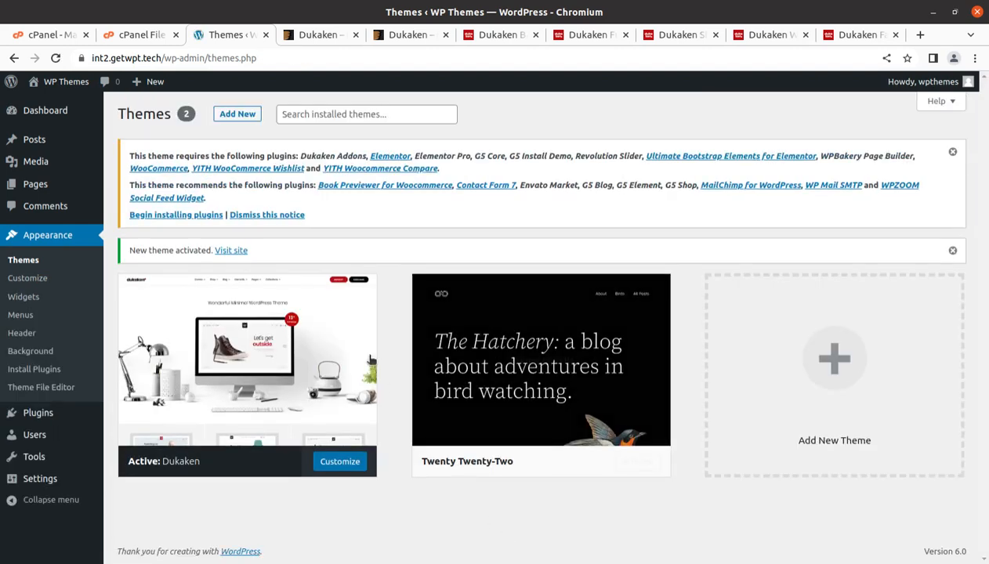
pyautogui.moveTo(453, 205); pyautogui.dragTo(184, 156)
pyautogui.click(428, 214)
pyautogui.click(156, 216)
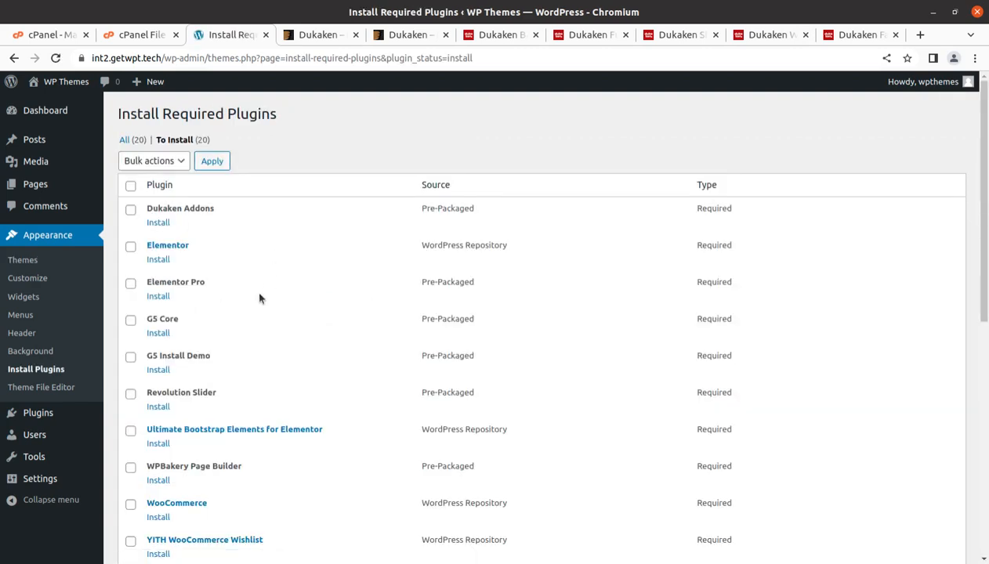
# Step: Look through the theme's plugin list, highlighting G5 Blog, G5 Element, G5 Shop and WP Mail SMTP
pyautogui.scroll(-6, 260, 298)
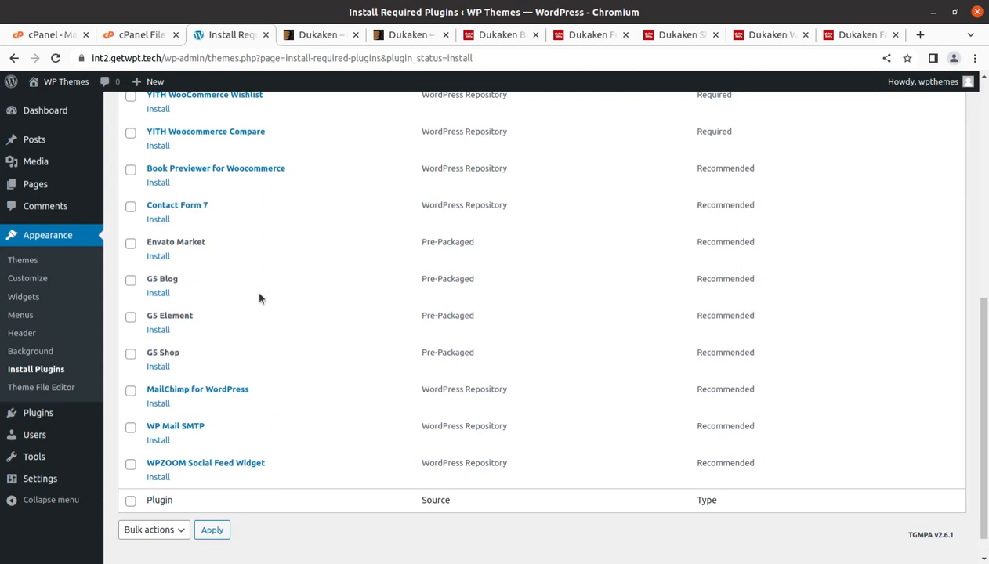
pyautogui.scroll(4, 260, 297)
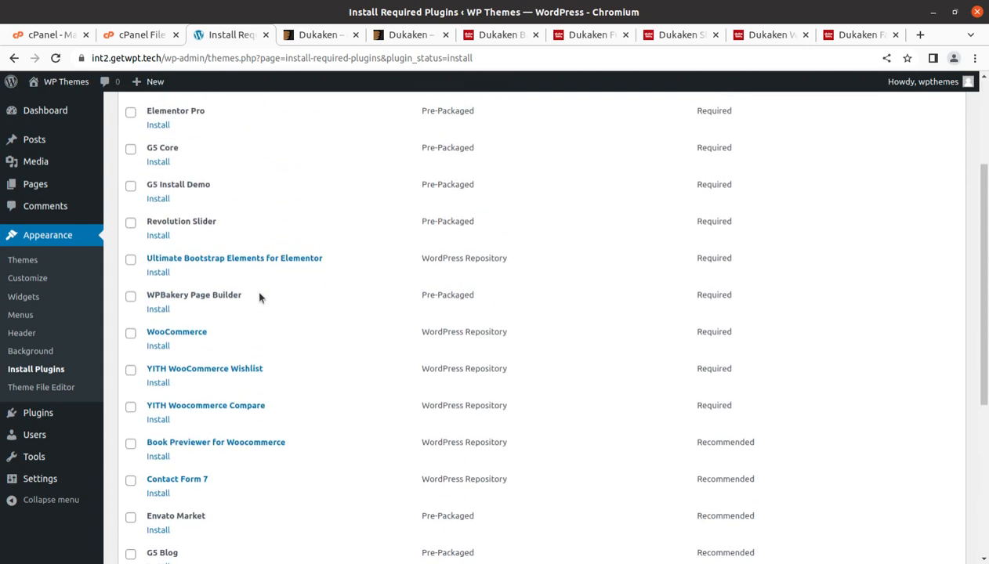
pyautogui.scroll(2, 260, 298)
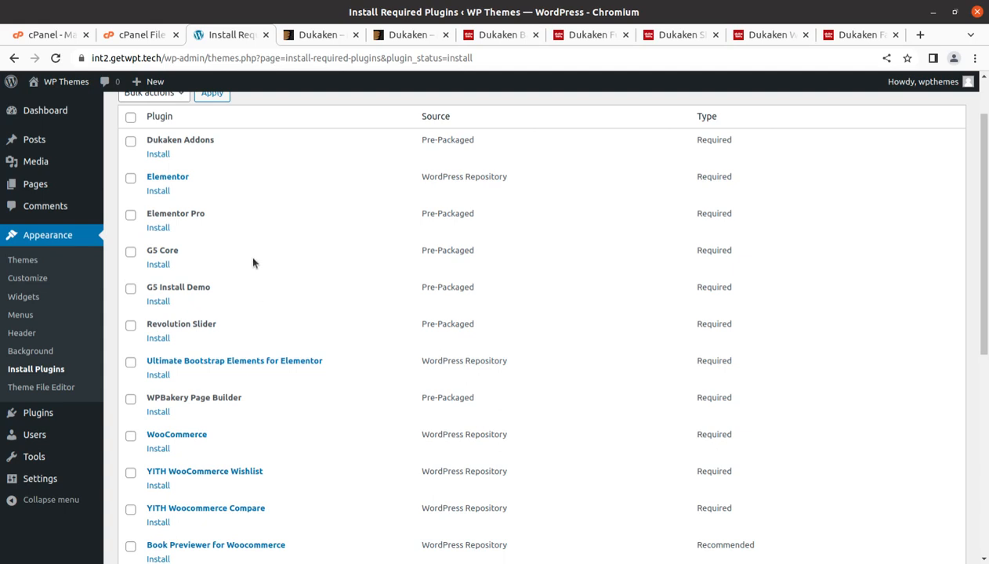
pyautogui.scroll(-2, 837, 339)
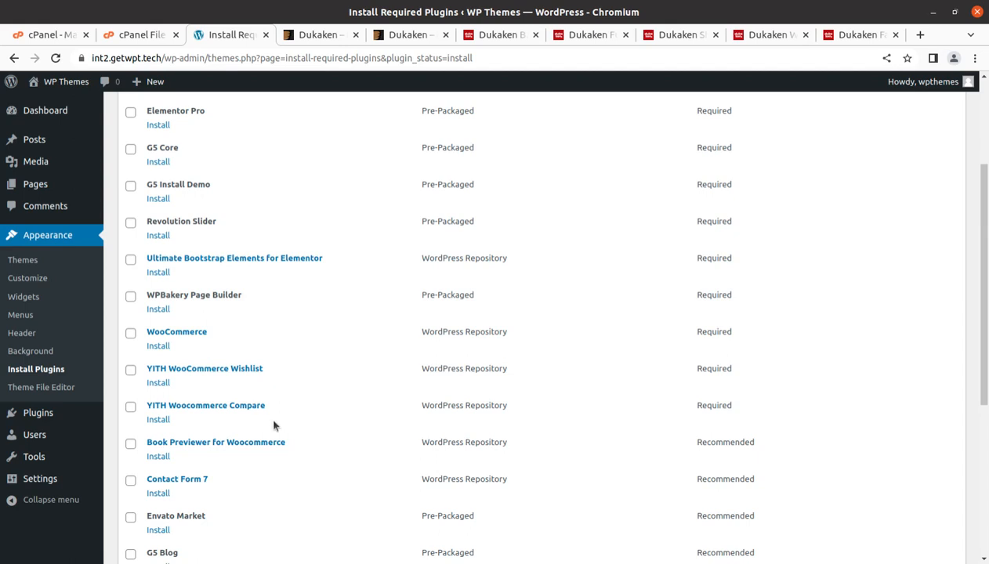
pyautogui.click(150, 333)
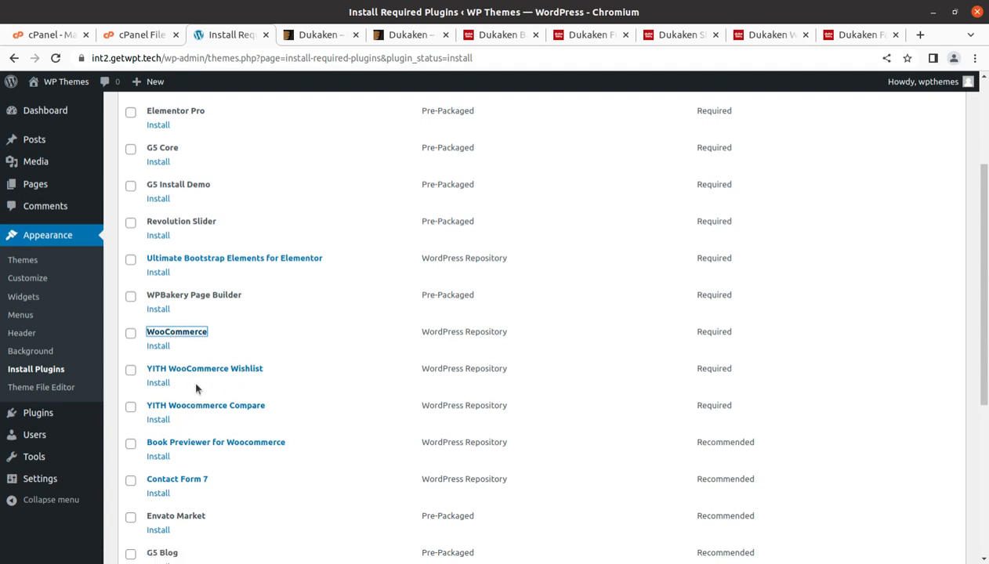
pyautogui.scroll(-2, 245, 449)
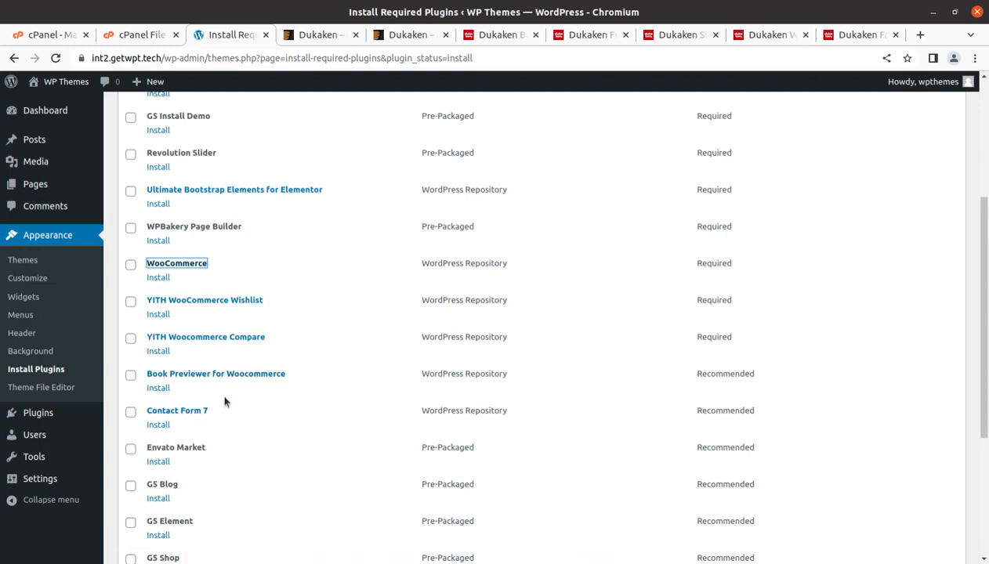
pyautogui.scroll(-3, 220, 405)
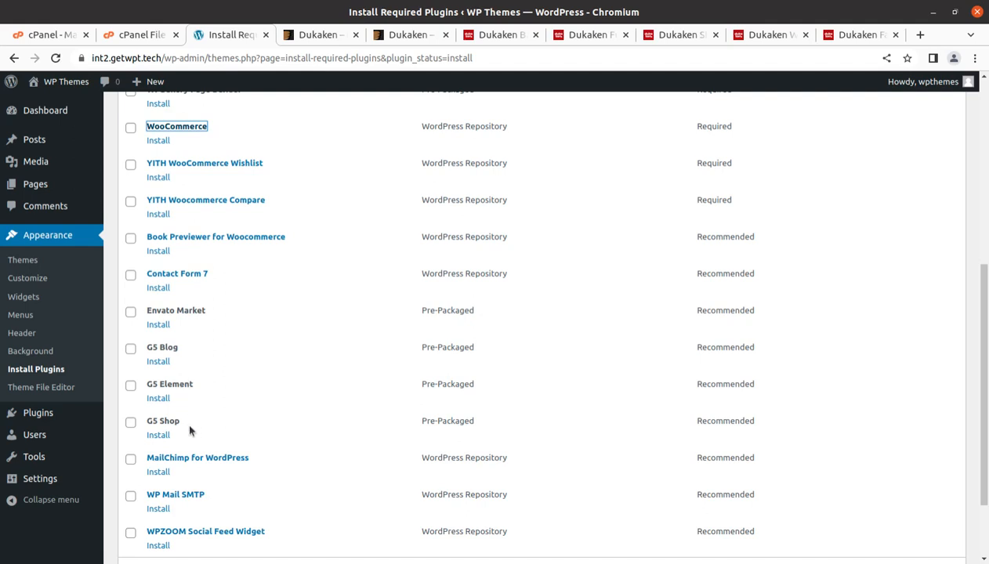
pyautogui.moveTo(189, 430); pyautogui.dragTo(139, 347)
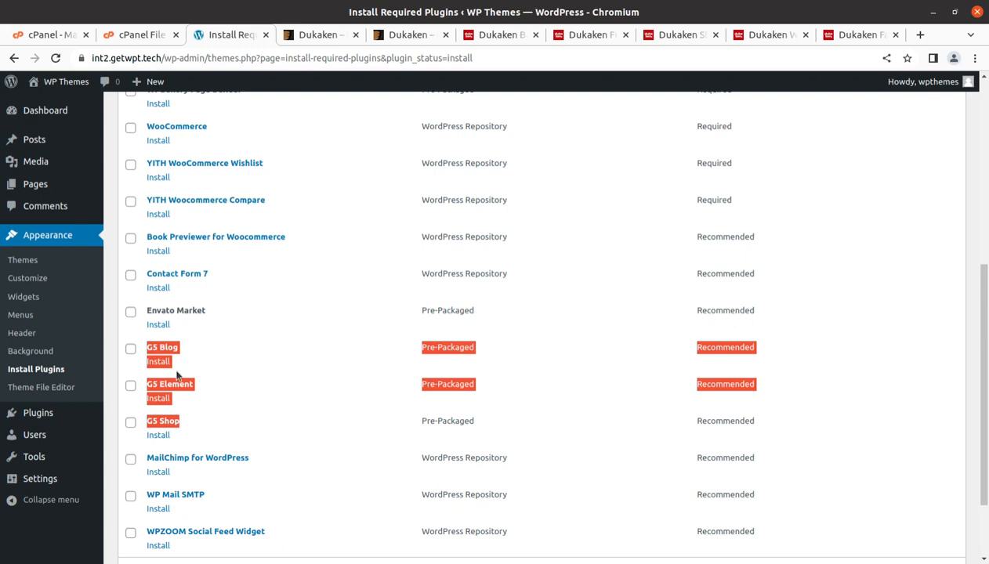
pyautogui.scroll(-2, 184, 462)
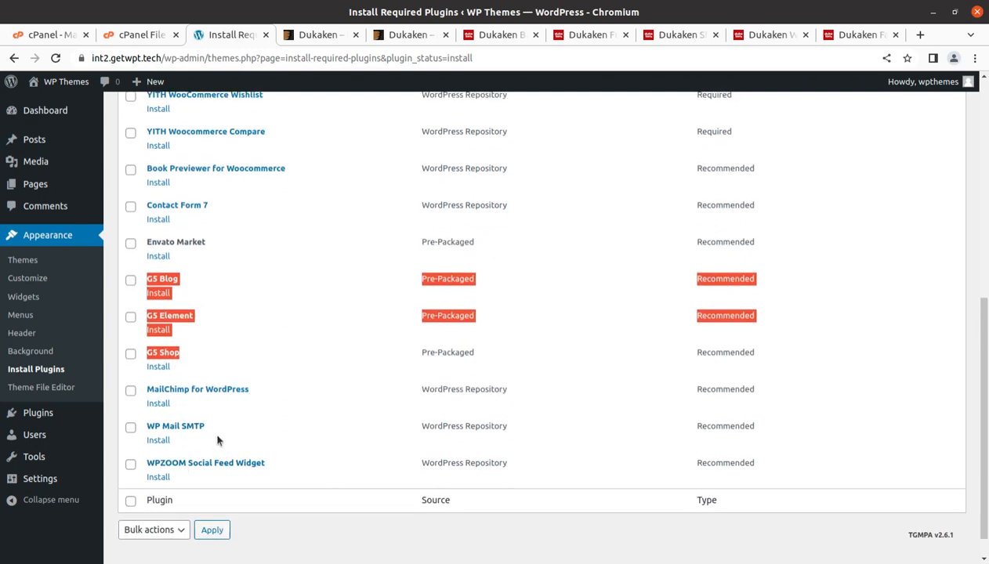
pyautogui.moveTo(207, 426); pyautogui.dragTo(149, 423)
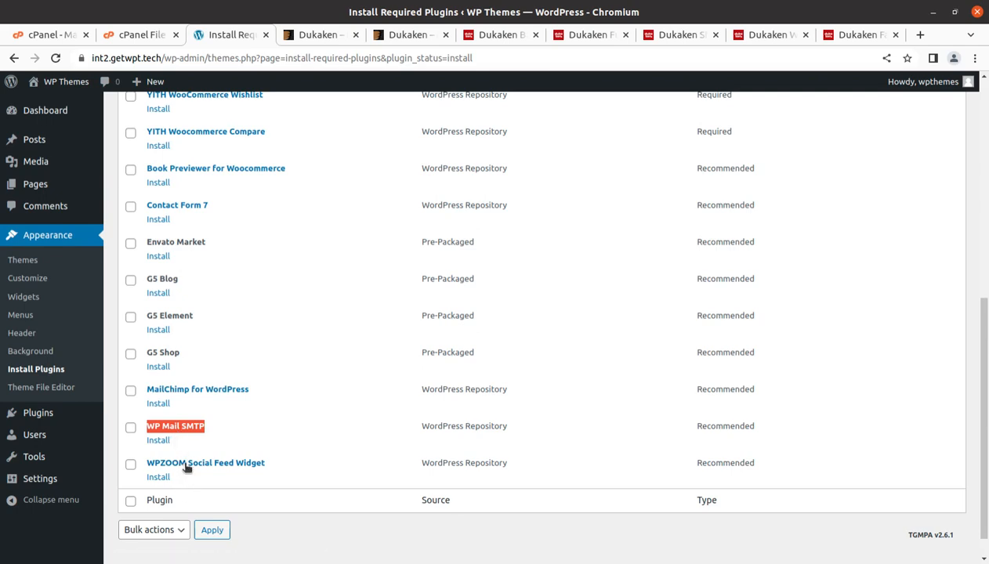
# Step: Highlight Elementor and Dukaken Addons in the plugin list and review which plugins are required or recommended
pyautogui.scroll(6, 186, 467)
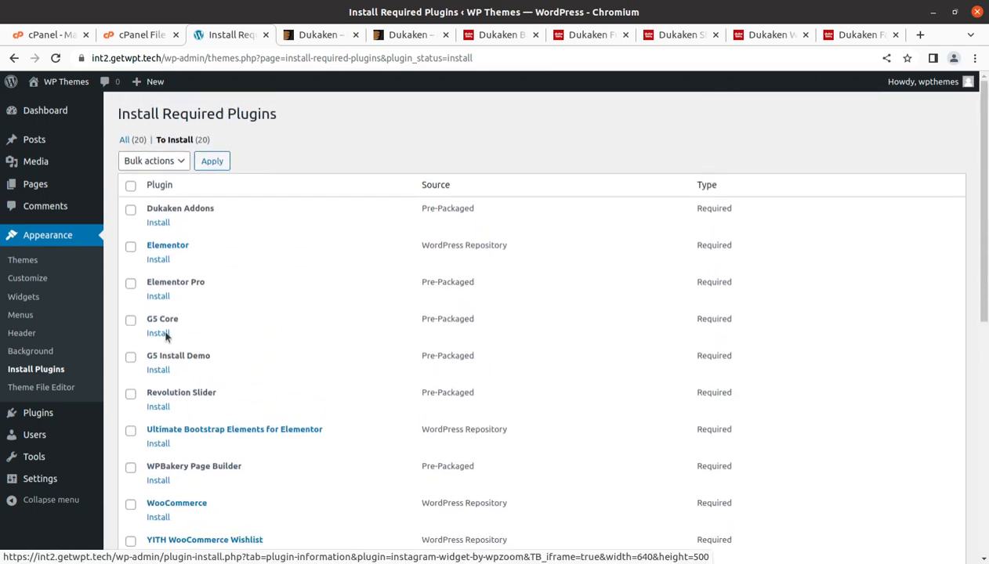
pyautogui.moveTo(198, 246); pyautogui.dragTo(145, 251)
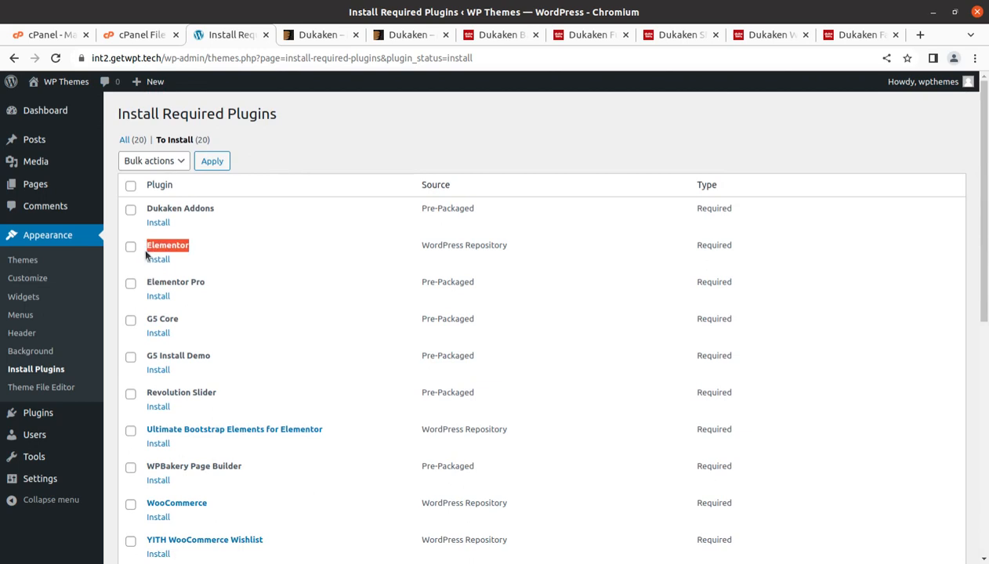
pyautogui.moveTo(216, 209); pyautogui.dragTo(144, 209)
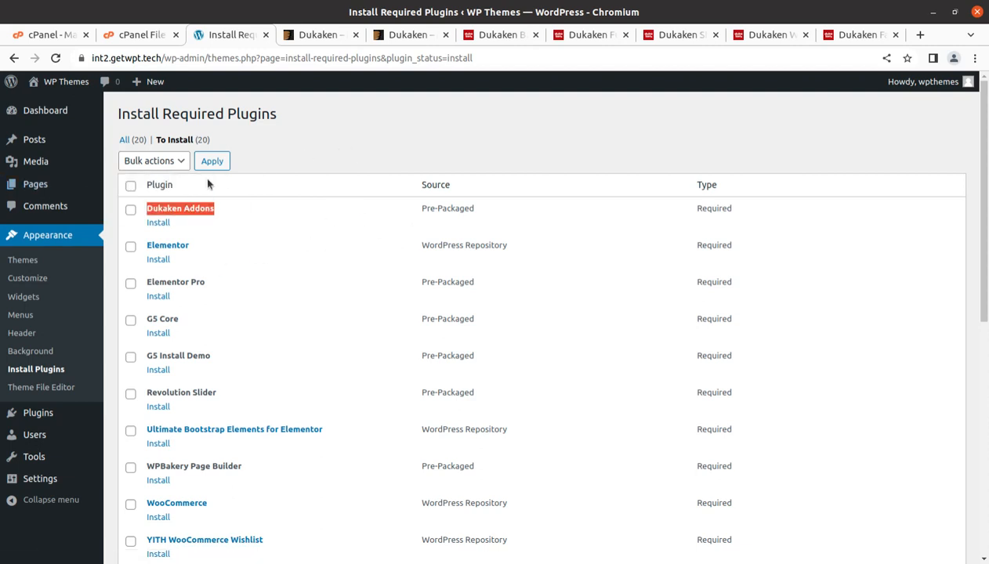
pyautogui.scroll(-5, 407, 336)
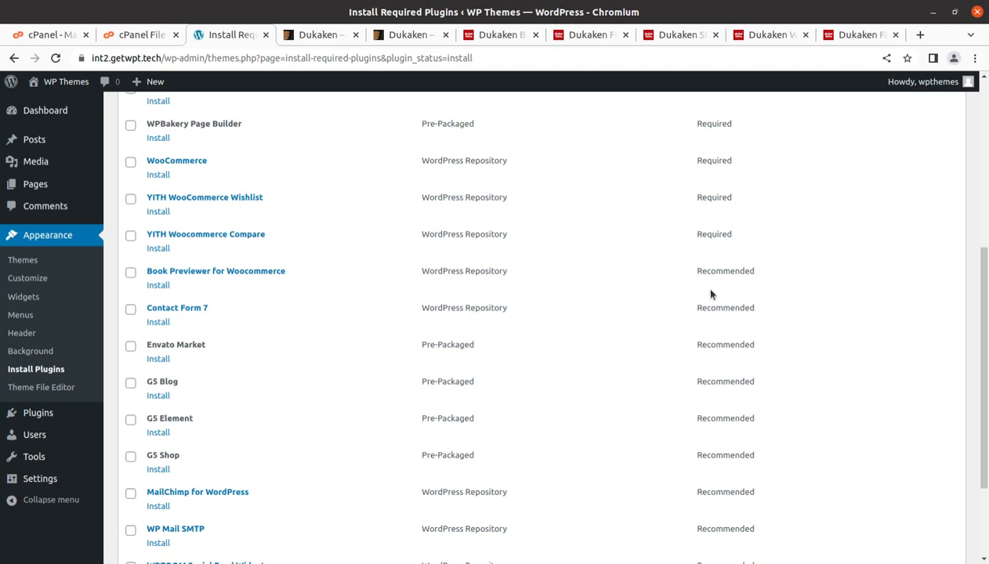
pyautogui.scroll(-3, 694, 297)
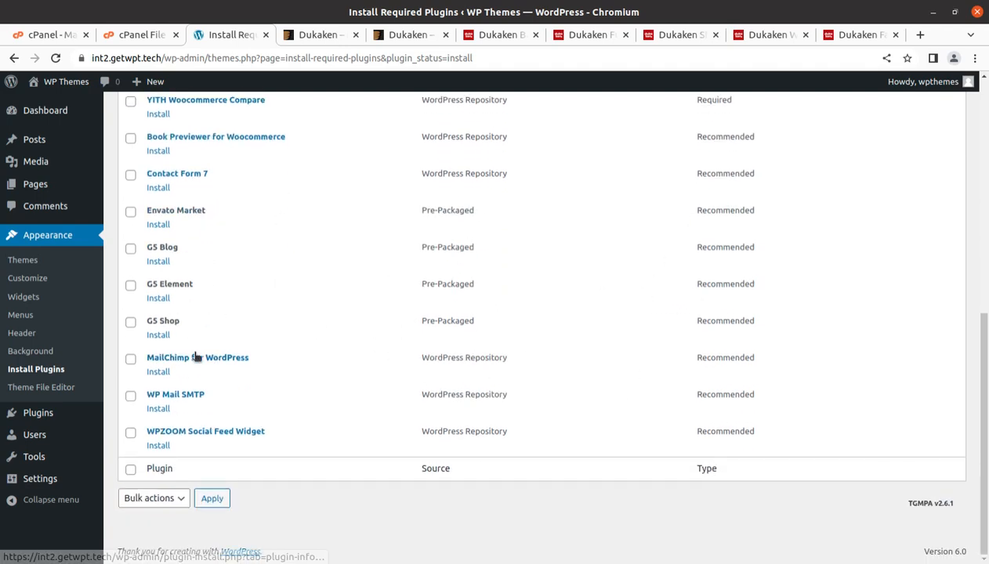
pyautogui.scroll(9, 195, 355)
pyautogui.scroll(2, 195, 355)
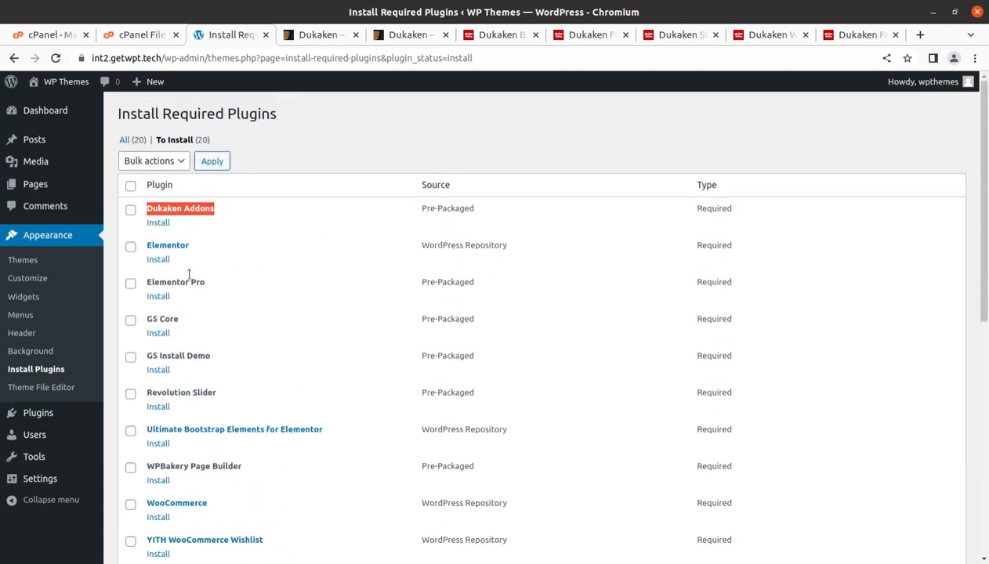
# Step: Bulk-install all the plugins listed for the theme and check the installation log through to its end
pyautogui.click(130, 186)
pyautogui.click(151, 162)
pyautogui.click(151, 189)
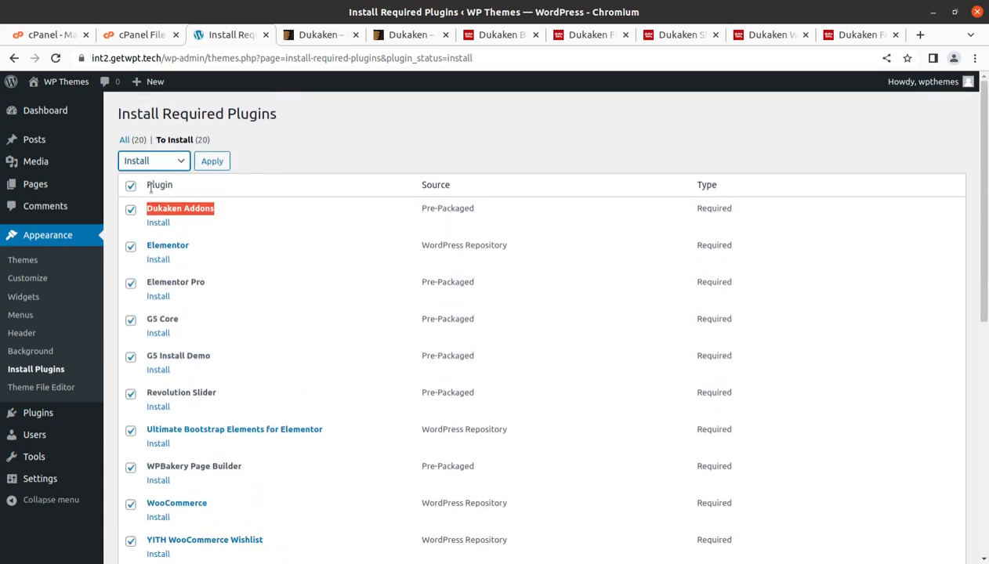
pyautogui.click(218, 164)
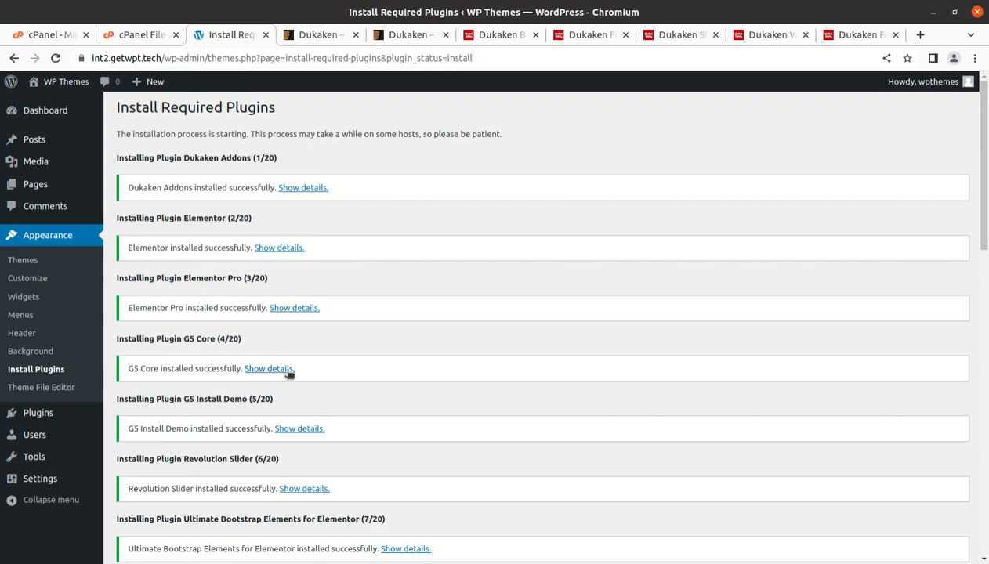
pyautogui.scroll(-10, 288, 374)
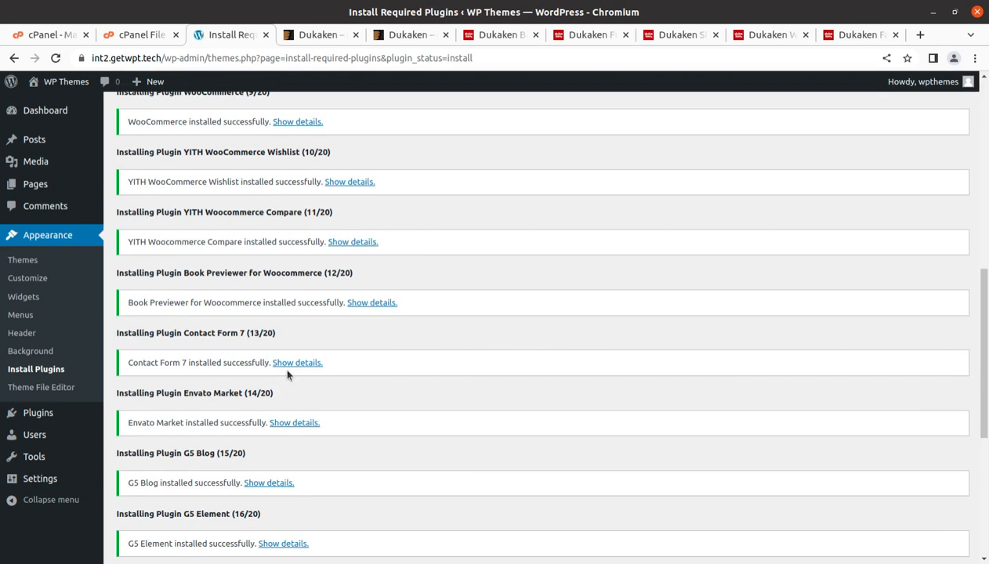
pyautogui.scroll(-3, 287, 374)
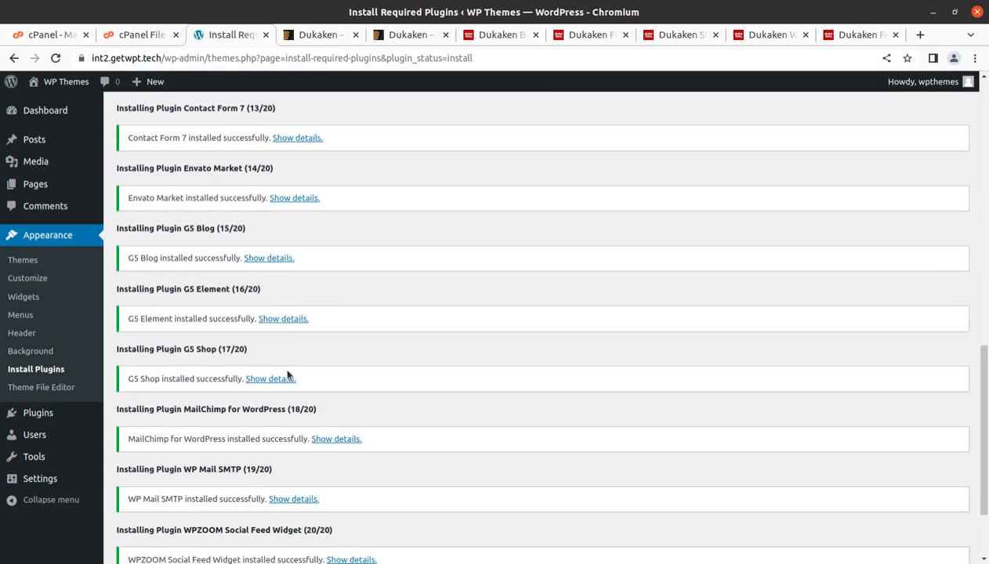
pyautogui.scroll(-2, 286, 375)
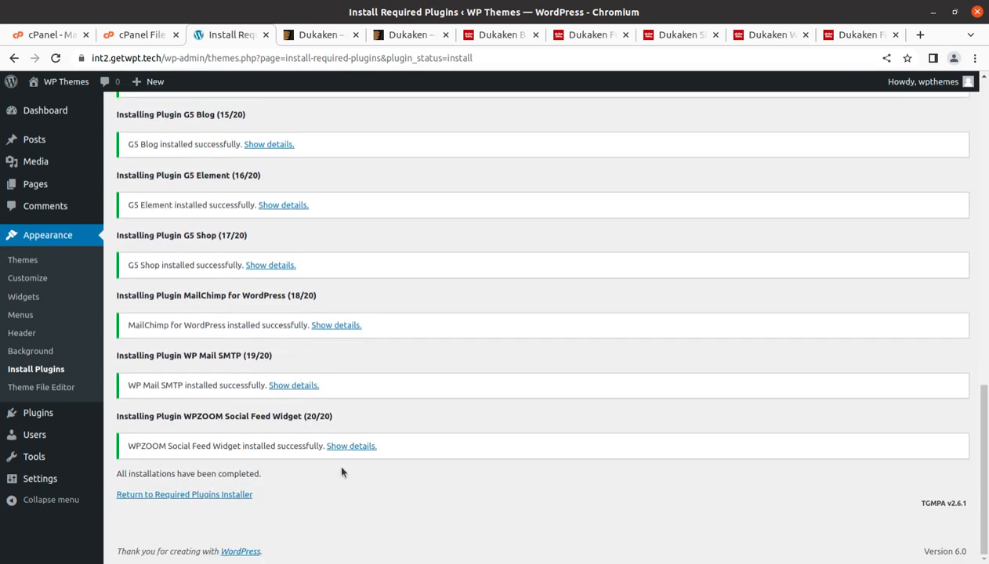
pyautogui.scroll(10, 343, 471)
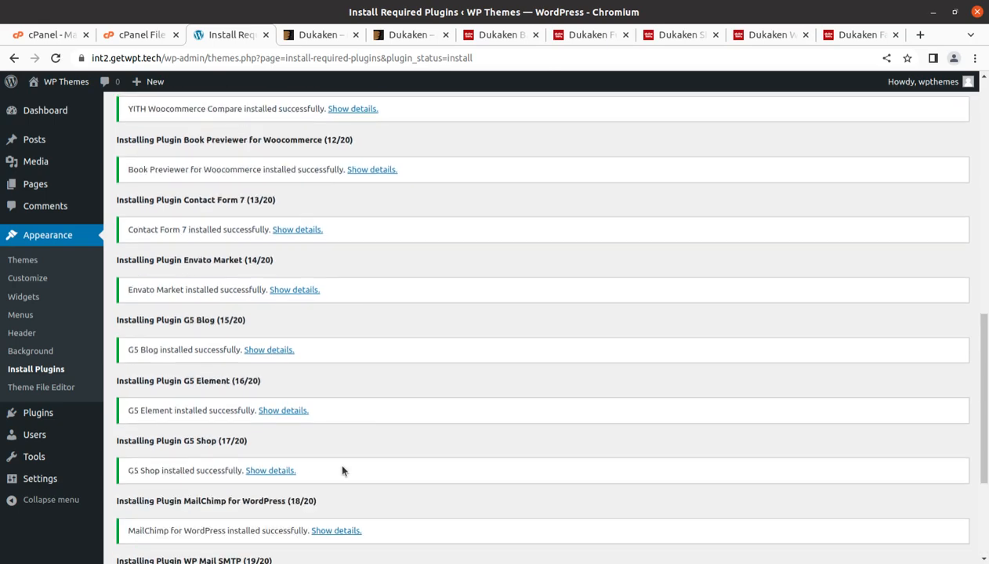
pyautogui.scroll(3, 342, 471)
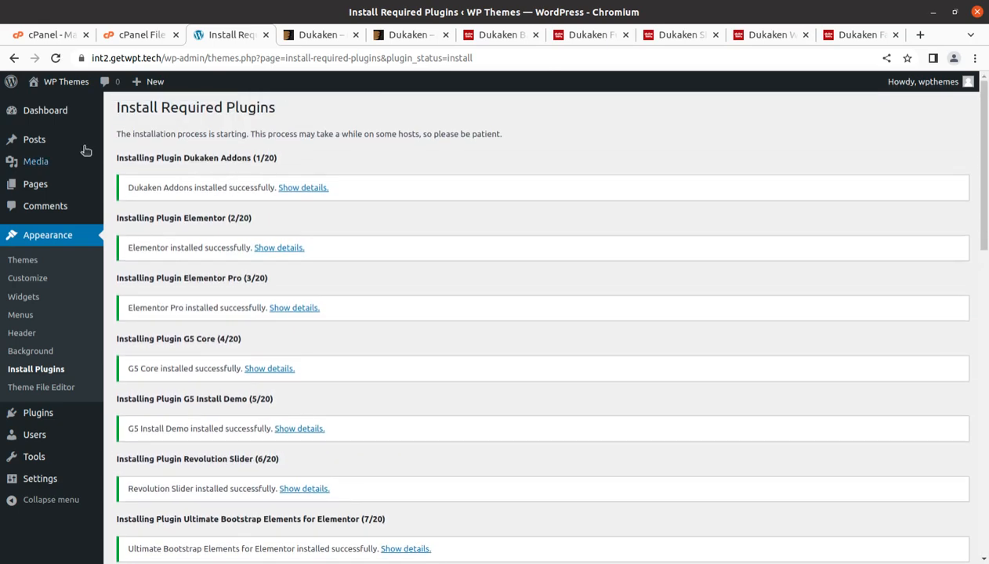
# Step: Open the plugin activation list from the dashboard notice and bulk-activate all the installed plugins
pyautogui.click(53, 115)
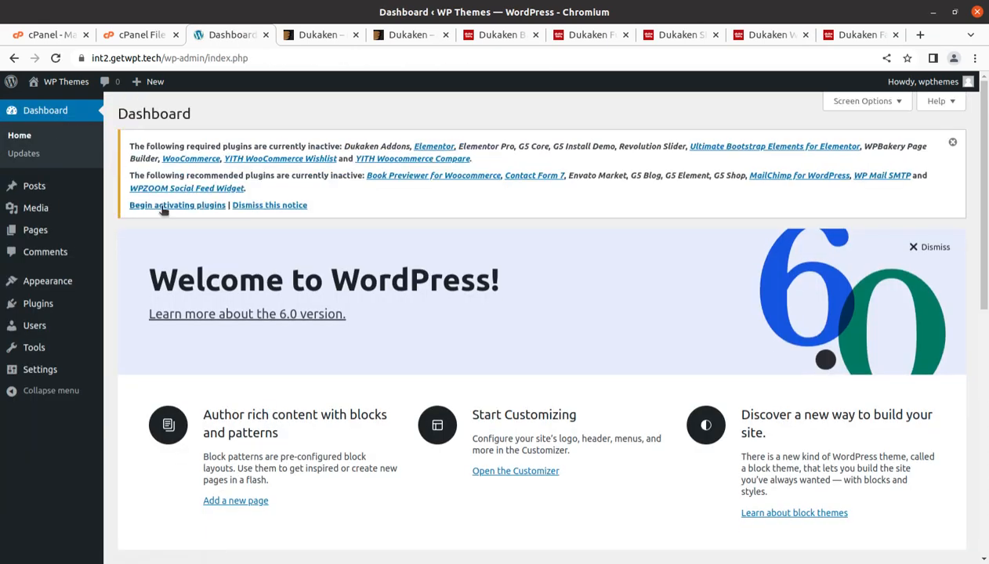
pyautogui.click(162, 207)
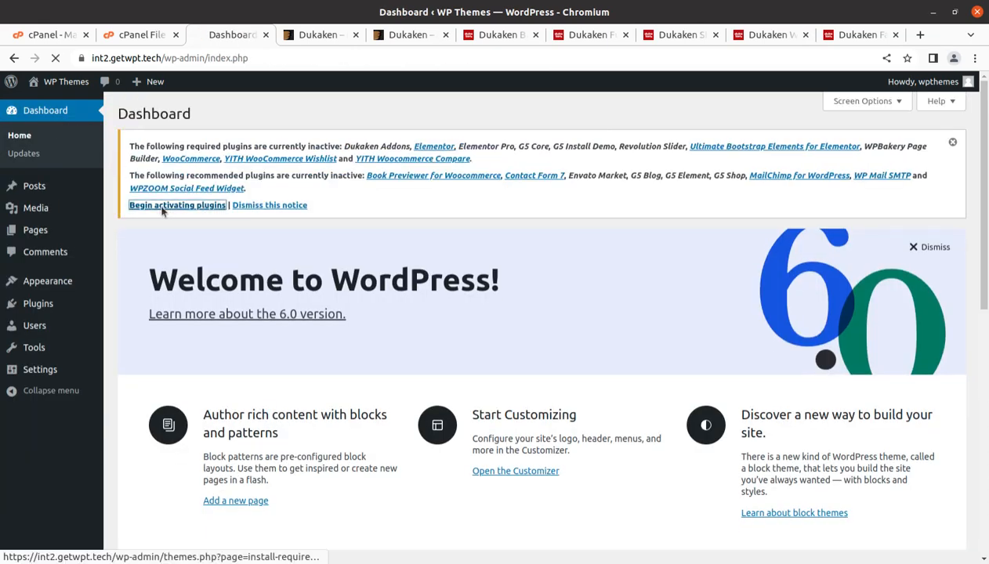
pyautogui.scroll(-5, 304, 247)
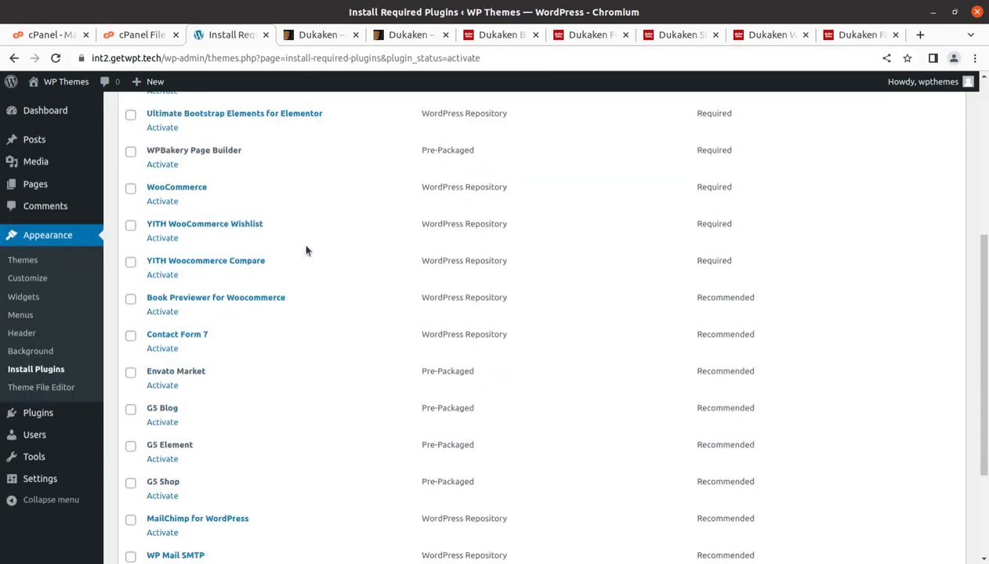
pyautogui.scroll(-3, 305, 250)
pyautogui.scroll(8, 306, 250)
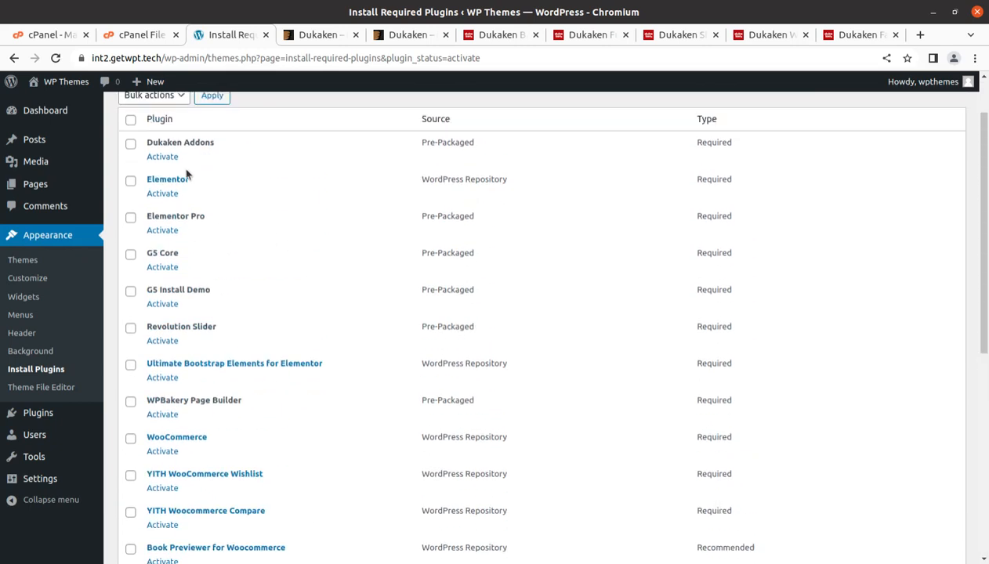
pyautogui.click(130, 120)
pyautogui.click(155, 97)
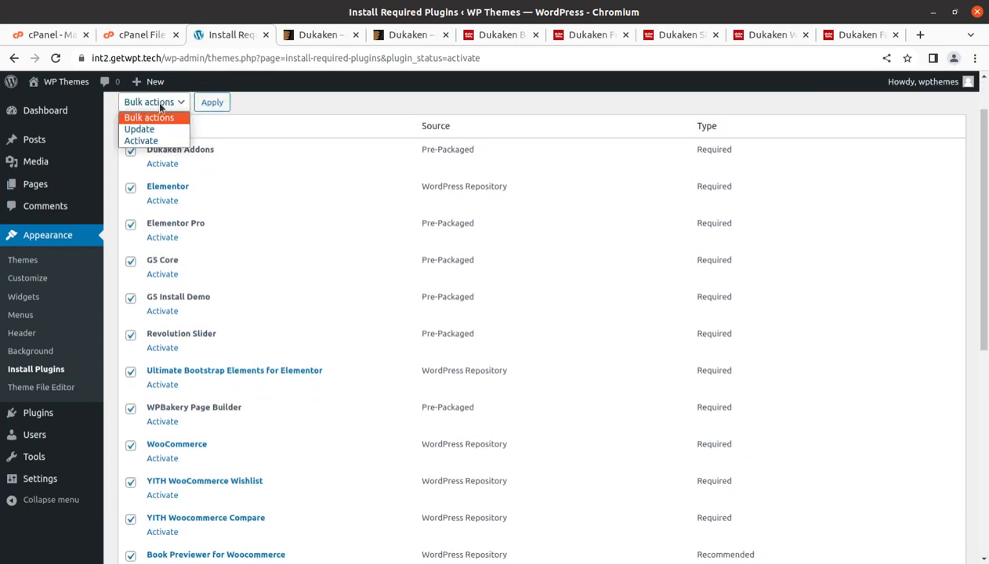
pyautogui.click(150, 141)
pyautogui.click(211, 102)
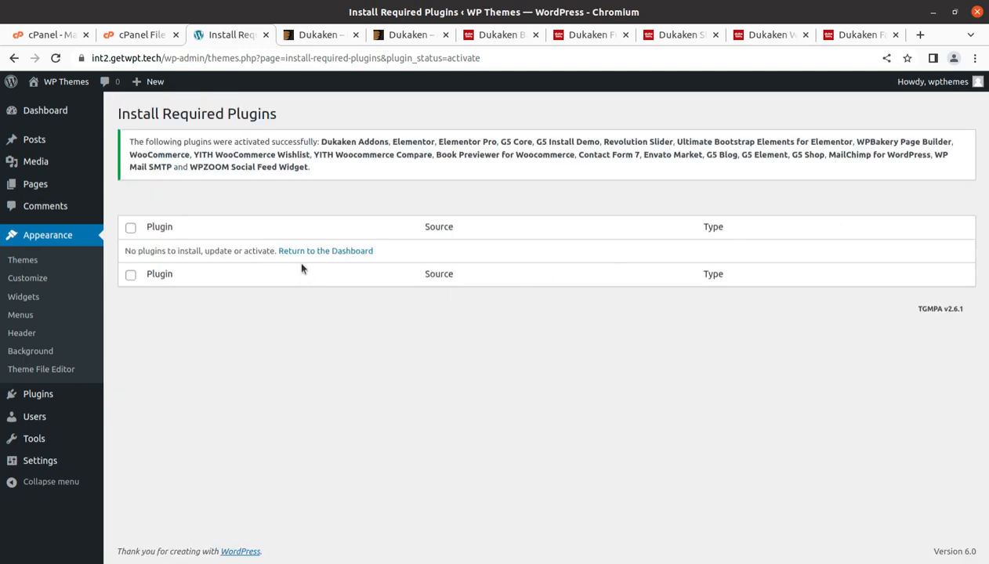
# Step: Leave the Elementor and WP Mail SMTP setup wizards and dismiss the Instagram Widget by WPZOOM notice
pyautogui.click(53, 112)
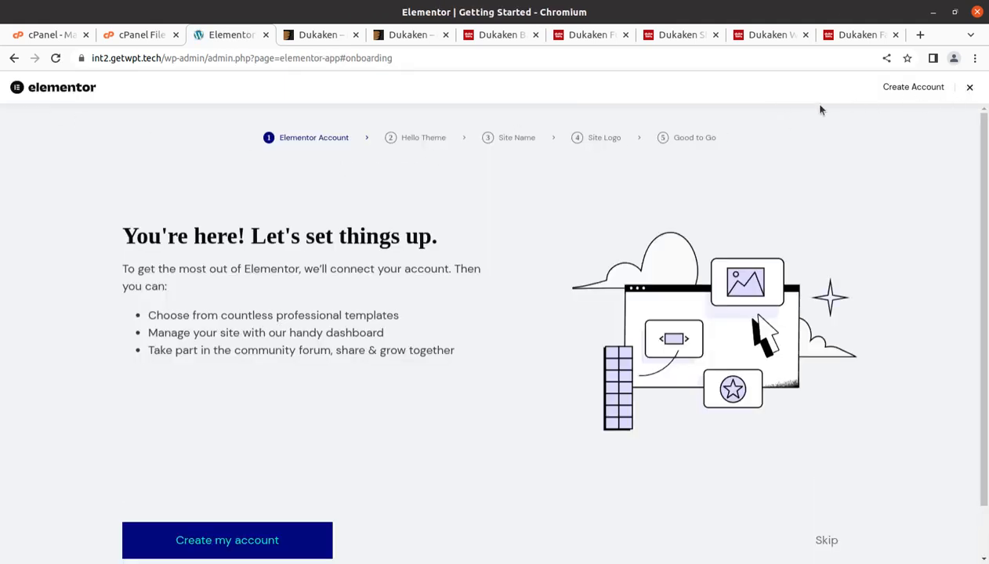
pyautogui.click(968, 89)
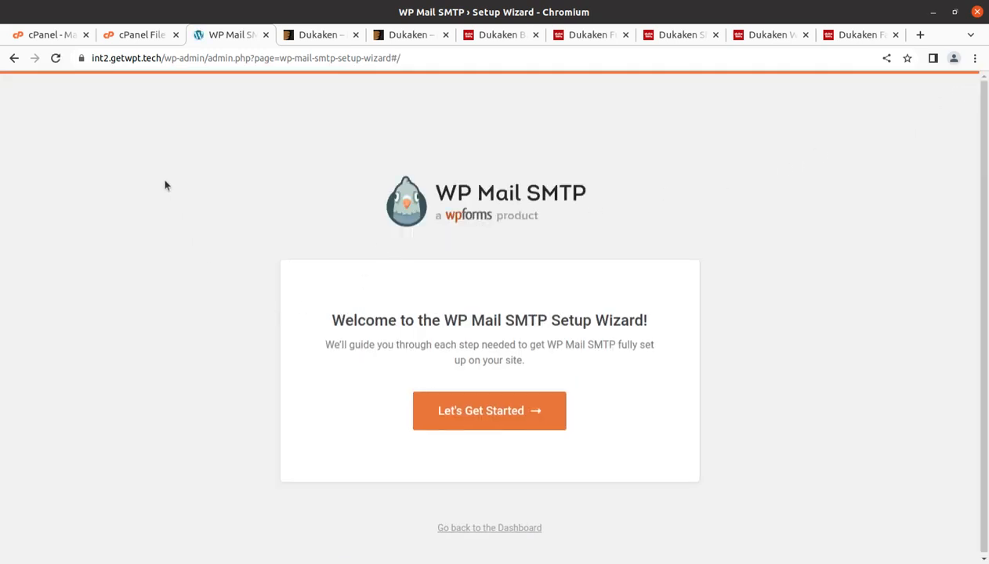
pyautogui.click(459, 528)
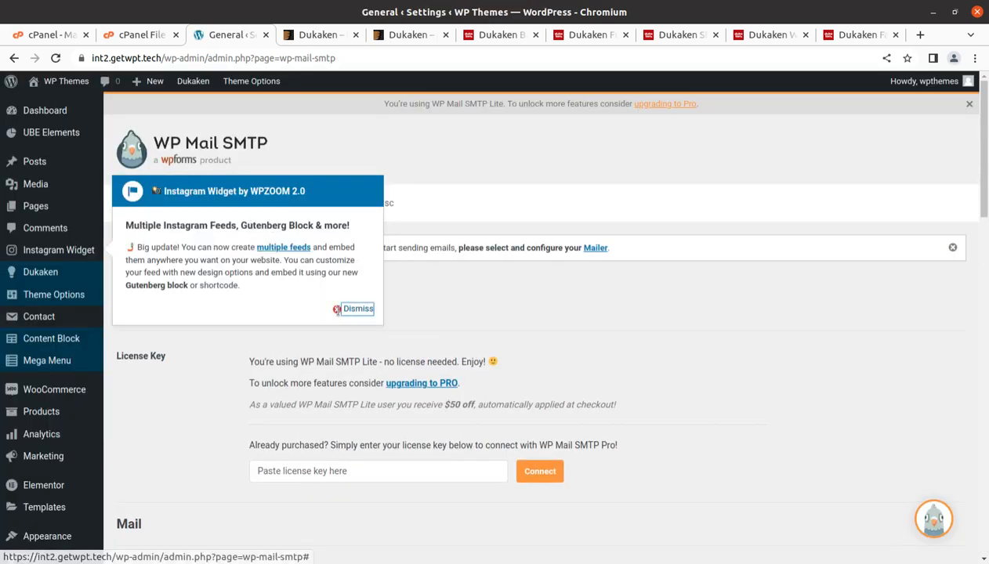
pyautogui.click(349, 308)
pyautogui.moveTo(81, 158)
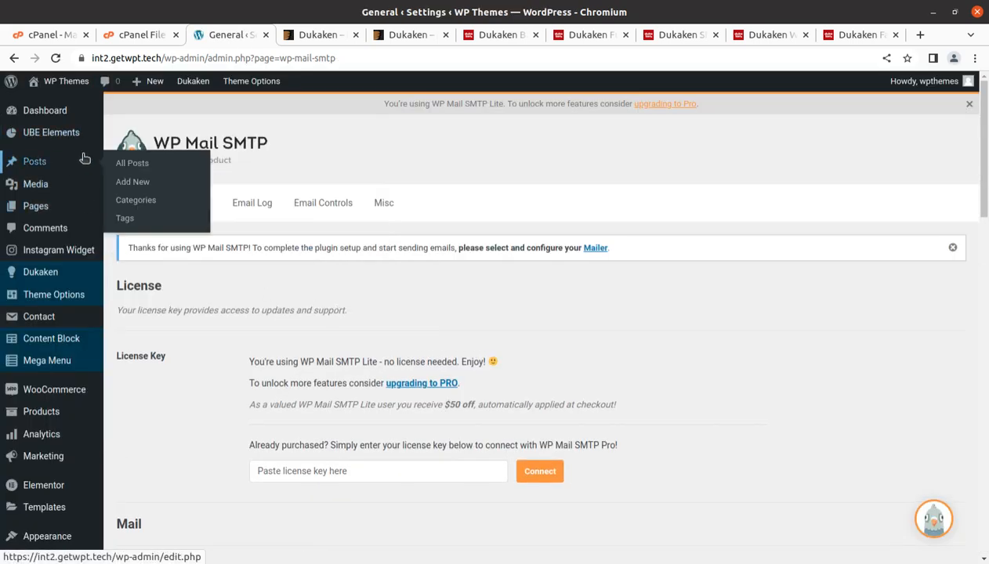
# Step: Return to the WordPress dashboard home and dismiss the Welcome to Elementor Pro notice
pyautogui.click(47, 112)
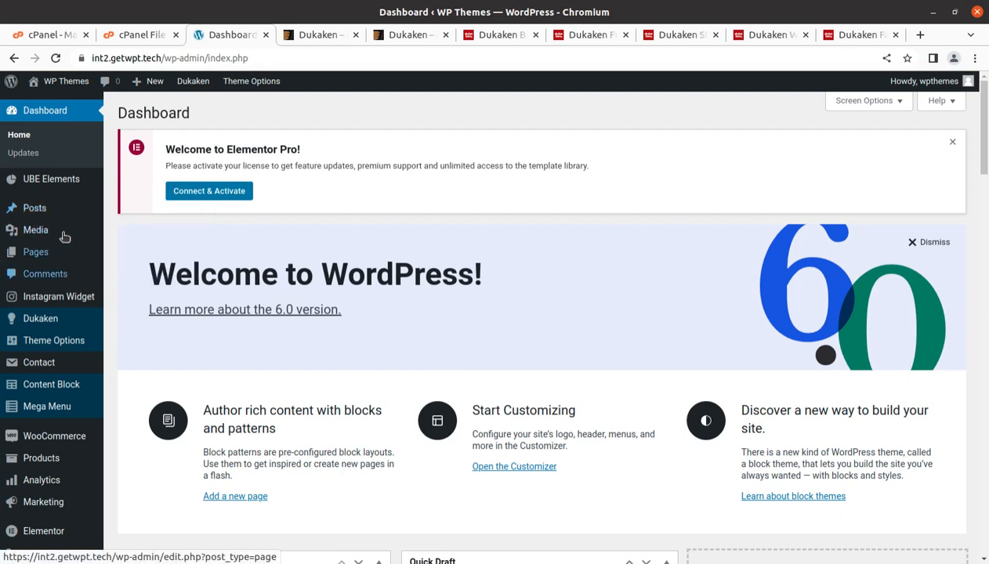
pyautogui.scroll(-3, 66, 235)
pyautogui.moveTo(57, 382)
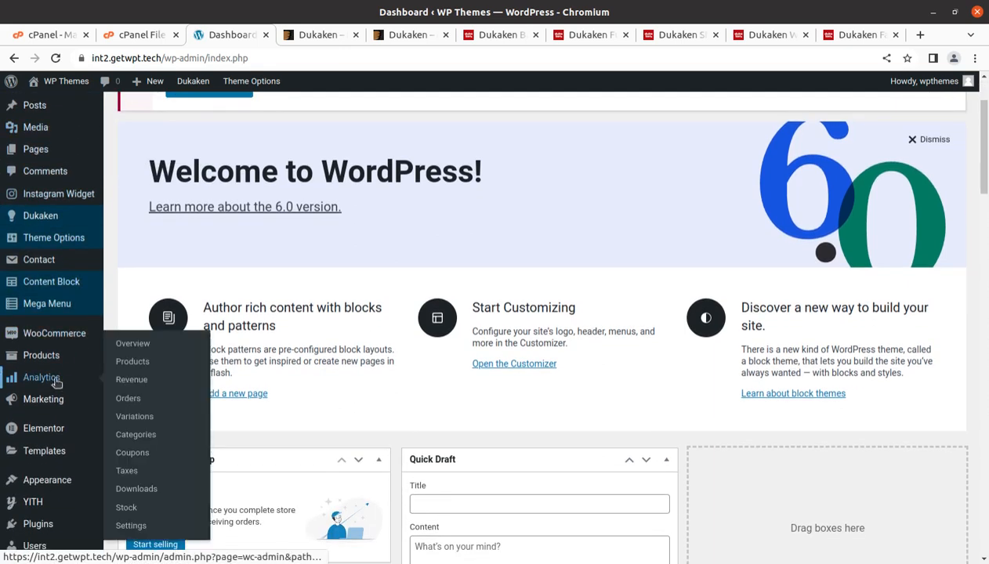
pyautogui.scroll(3, 57, 381)
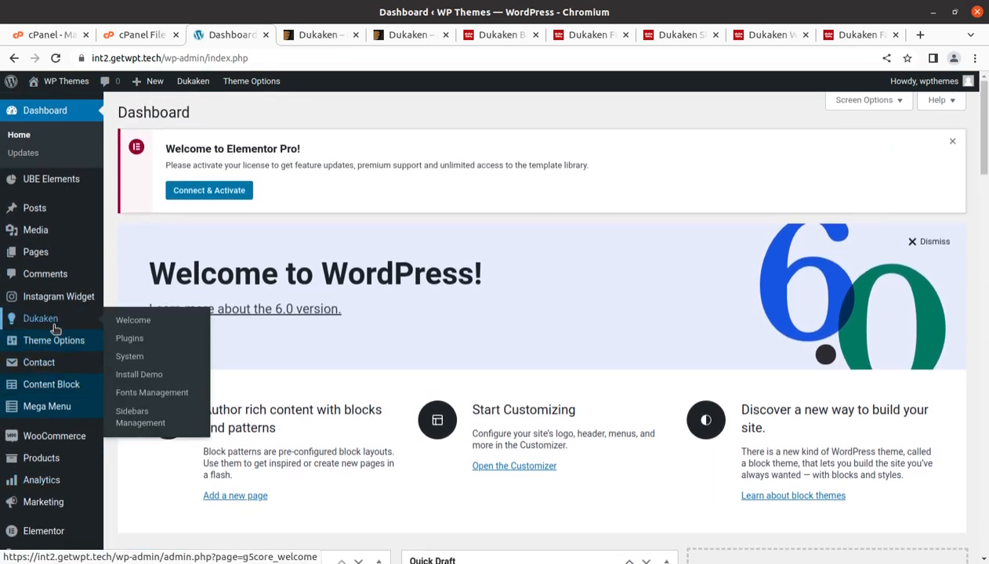
pyautogui.scroll(-5, 55, 329)
pyautogui.scroll(5, 55, 330)
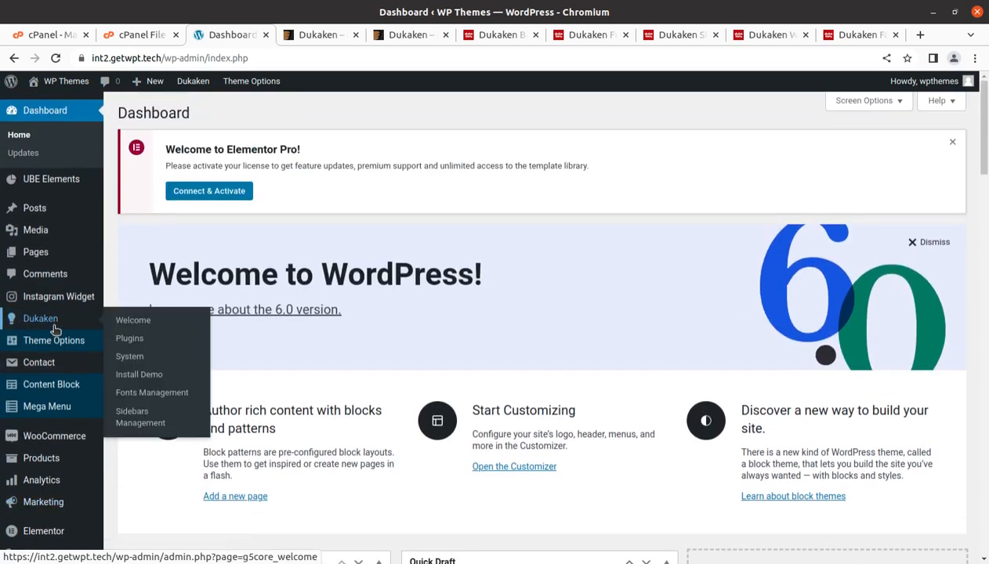
pyautogui.click(951, 141)
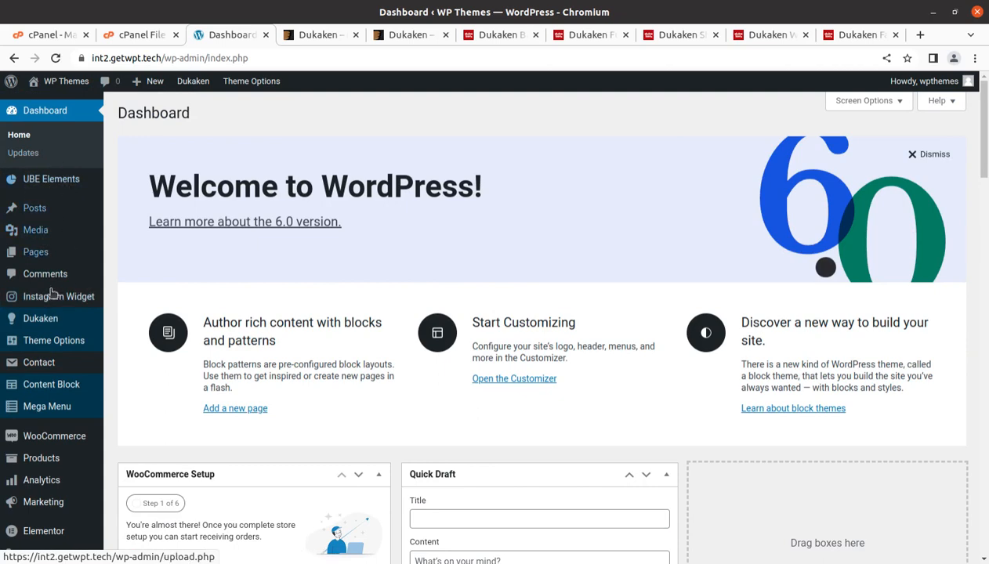
# Step: Look through the admin menu for the entries added by the theme and its plugins
pyautogui.scroll(-3, 44, 302)
pyautogui.scroll(-4, 27, 384)
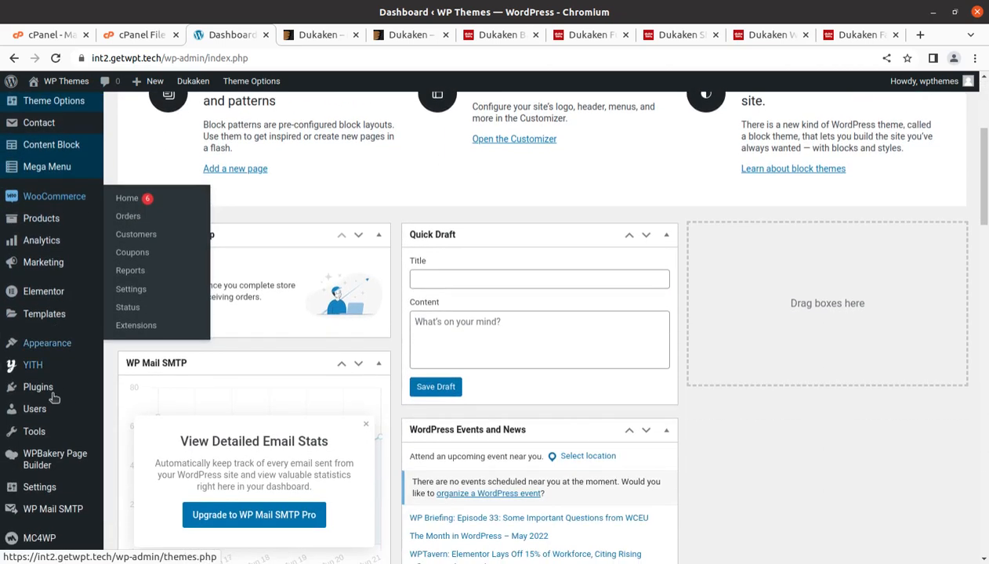
pyautogui.scroll(4, 32, 408)
pyautogui.scroll(2, 52, 388)
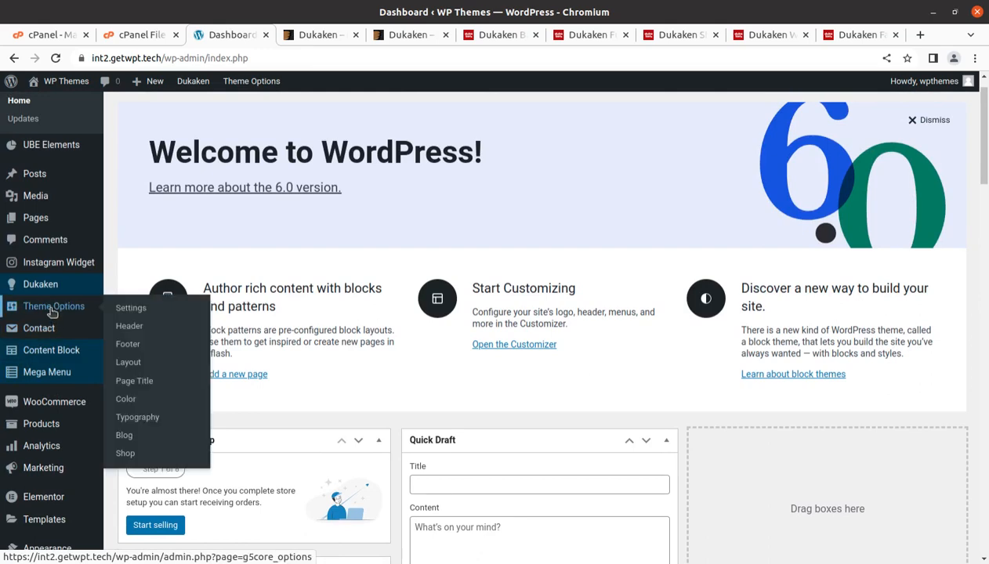
pyautogui.moveTo(54, 312)
pyautogui.moveTo(59, 266)
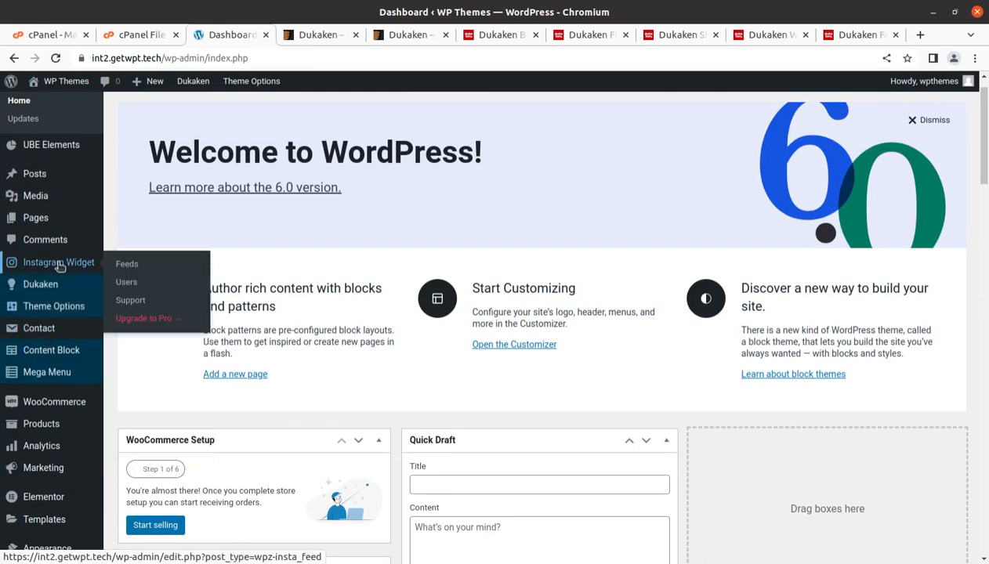
# Step: Glance at the Dukaken Baby demo, open the site's front end in a new tab and examine its blog page
pyautogui.click(502, 34)
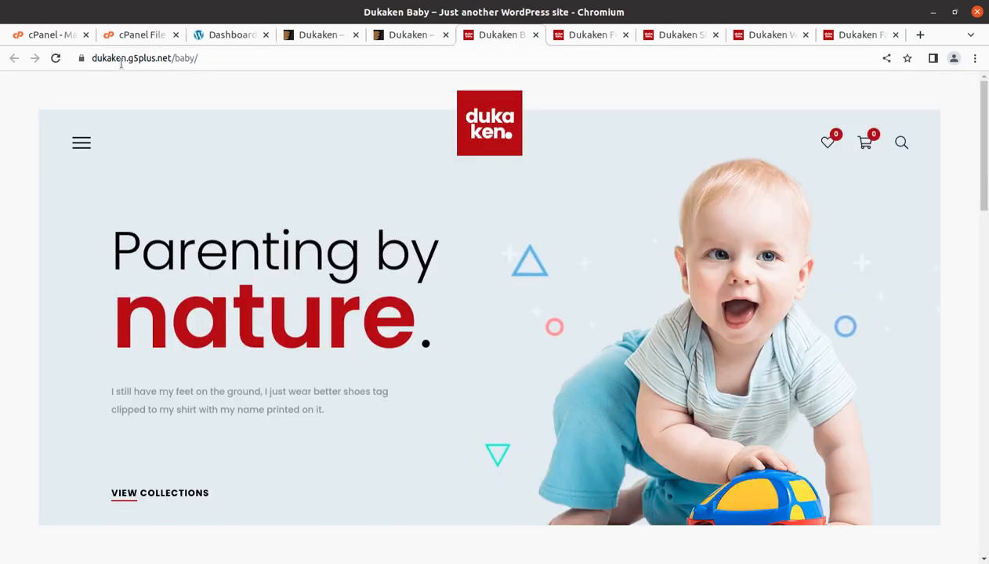
pyautogui.click(207, 39)
pyautogui.middleClick(40, 103)
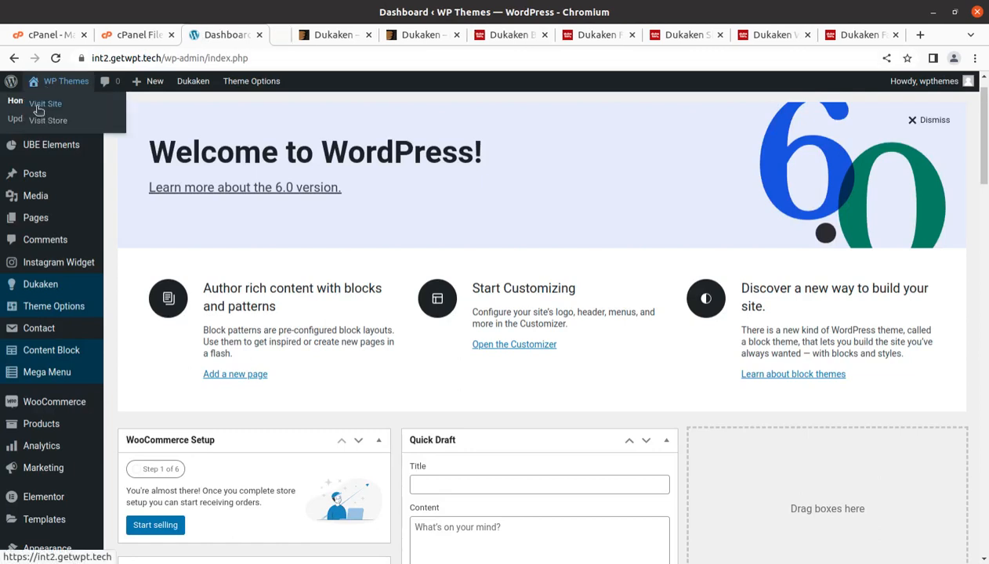
pyautogui.click(298, 39)
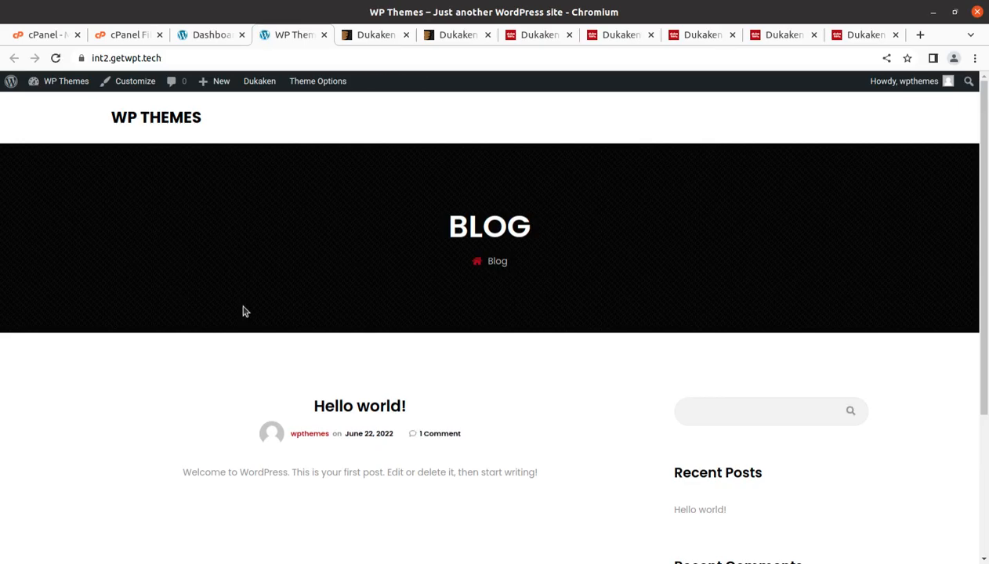
pyautogui.scroll(-5, 486, 205)
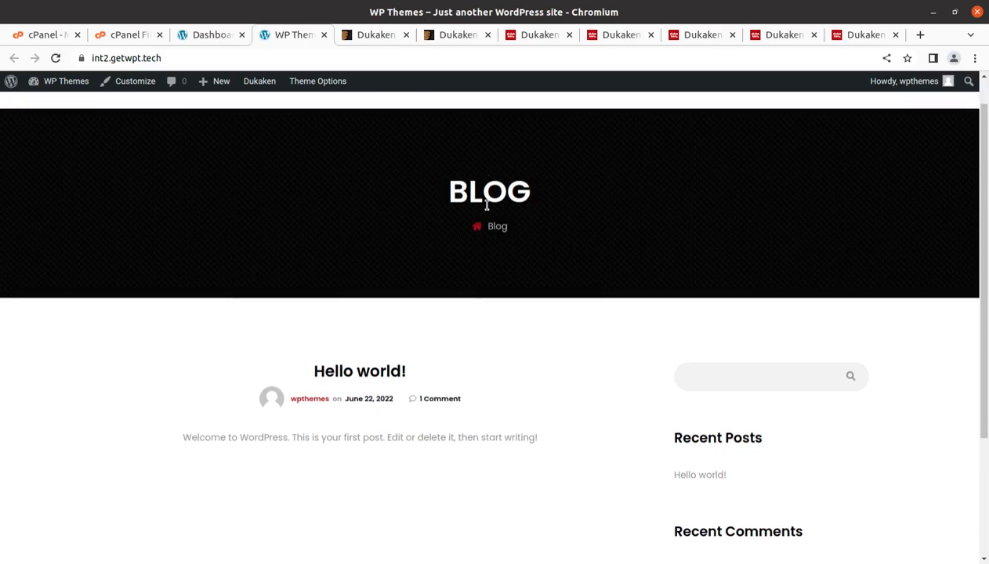
pyautogui.scroll(5, 486, 206)
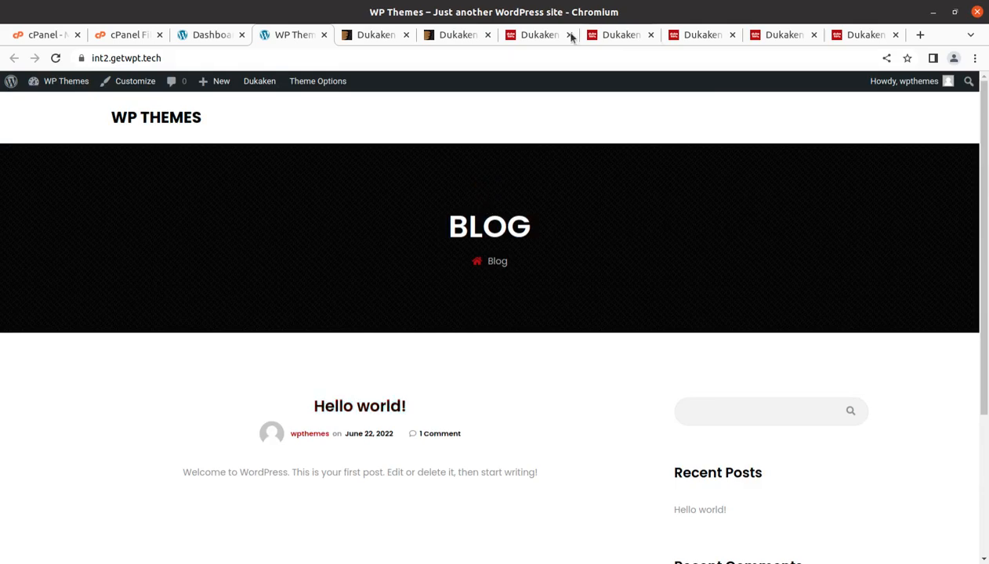
# Step: Compare the site with the Dukaken Baby, Furniture, Shoes, Watches and Fashion demo sites
pyautogui.click(542, 36)
pyautogui.click(615, 43)
pyautogui.scroll(3, 704, 152)
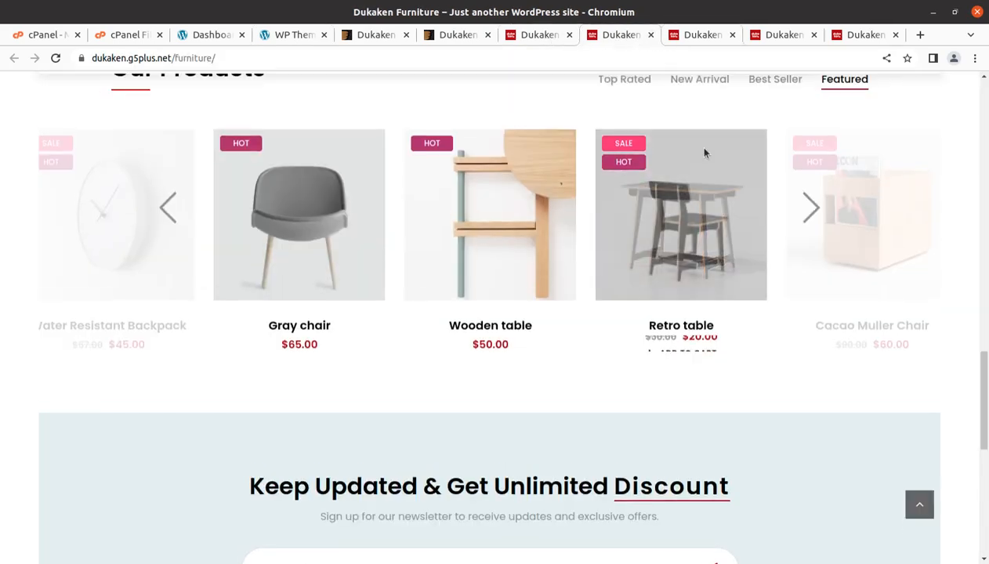
pyautogui.click(694, 44)
pyautogui.scroll(5, 737, 112)
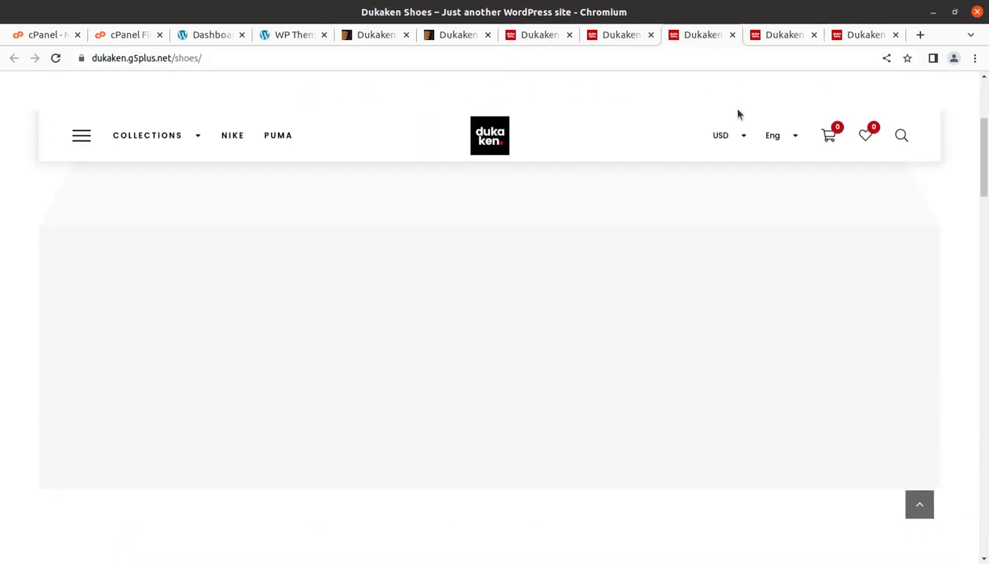
pyautogui.click(764, 42)
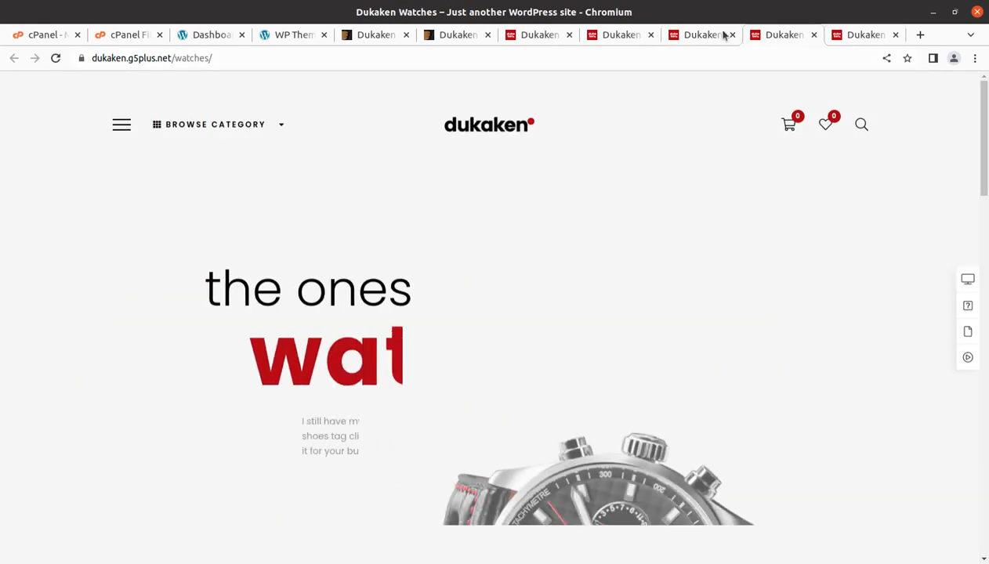
pyautogui.click(849, 35)
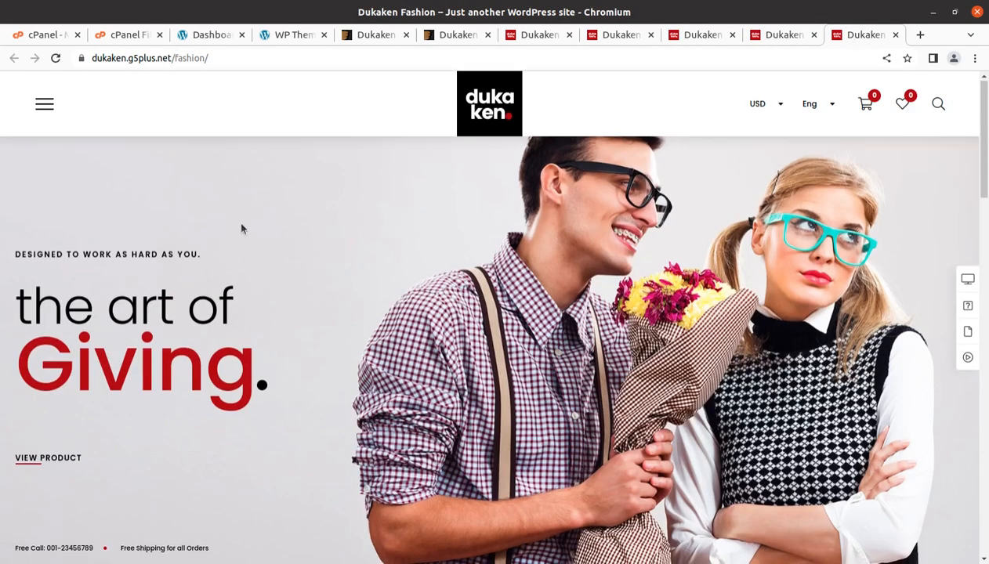
pyautogui.scroll(-6, 240, 227)
pyautogui.scroll(8, 240, 227)
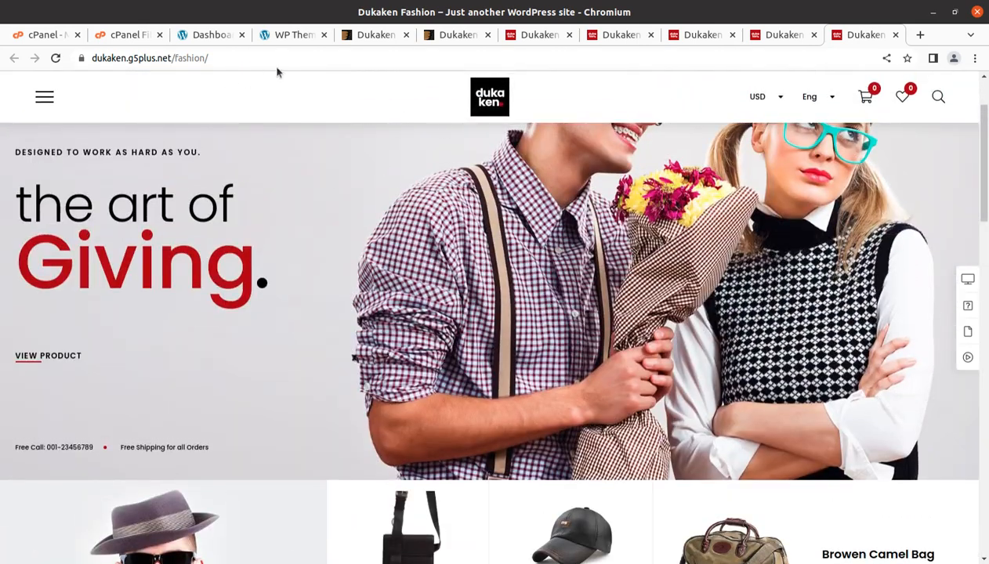
# Step: Go back to the WordPress dashboard and open the Dukaken theme's Install Demo page
pyautogui.click(292, 34)
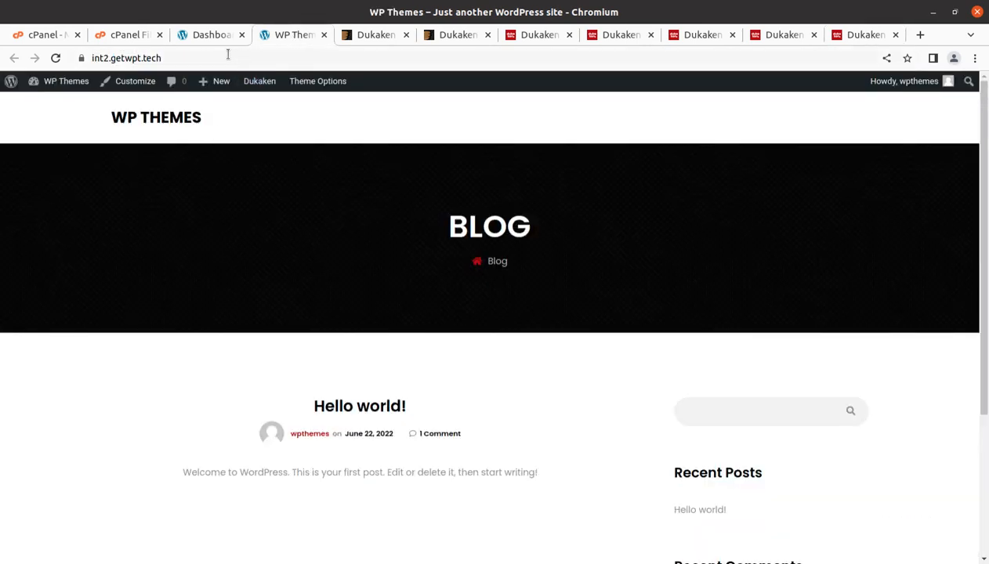
pyautogui.click(212, 34)
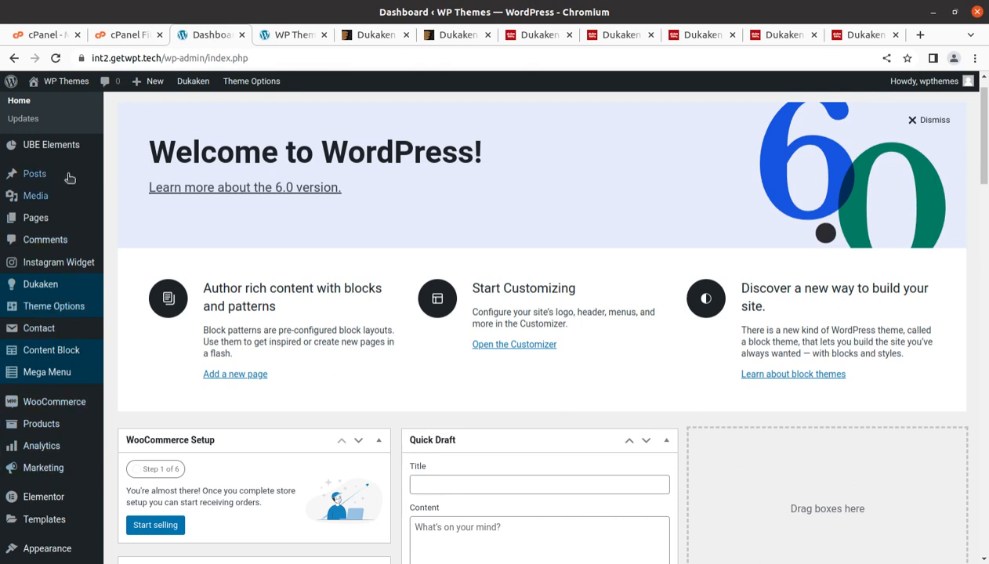
pyautogui.moveTo(54, 352)
pyautogui.moveTo(68, 407)
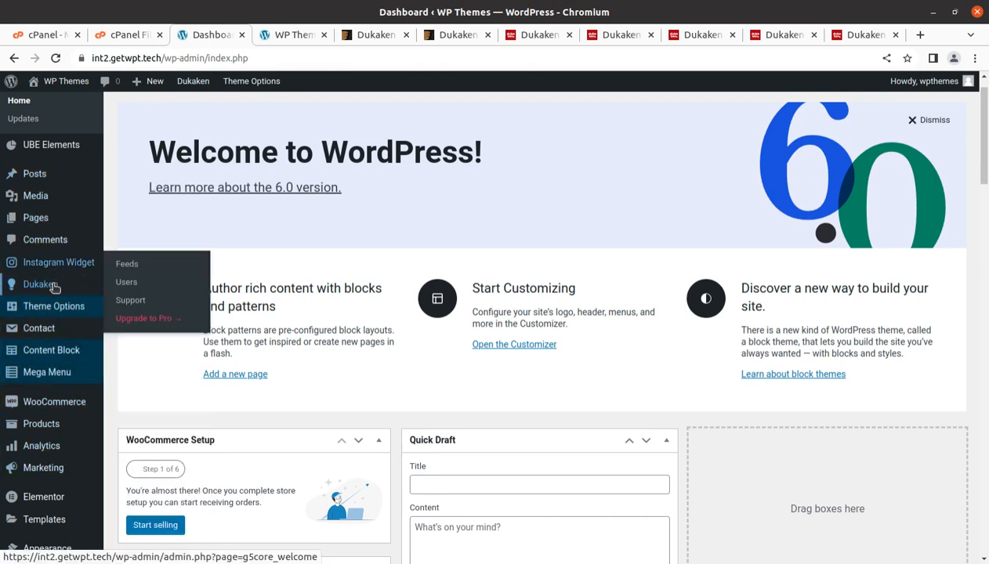
pyautogui.moveTo(53, 287)
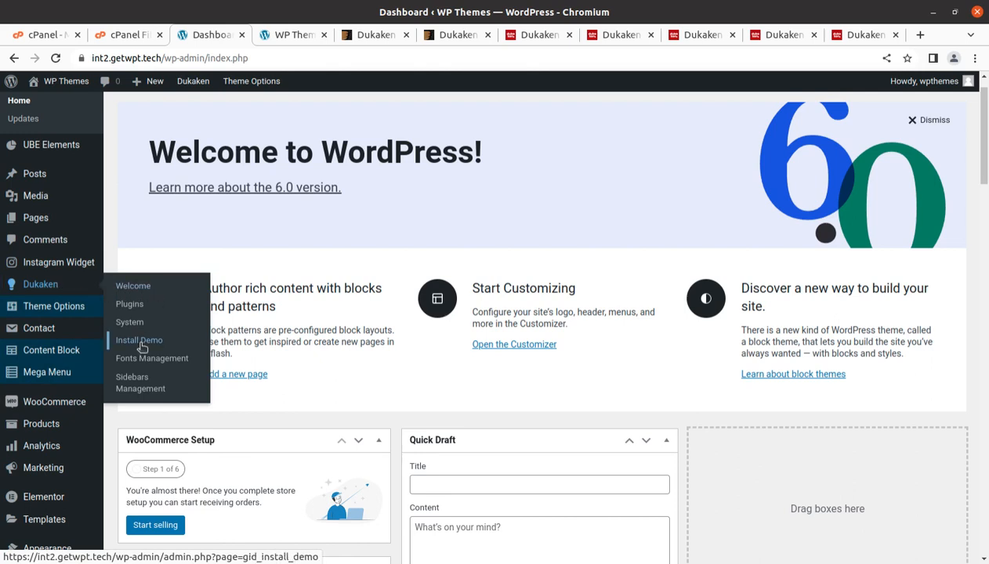
pyautogui.click(141, 345)
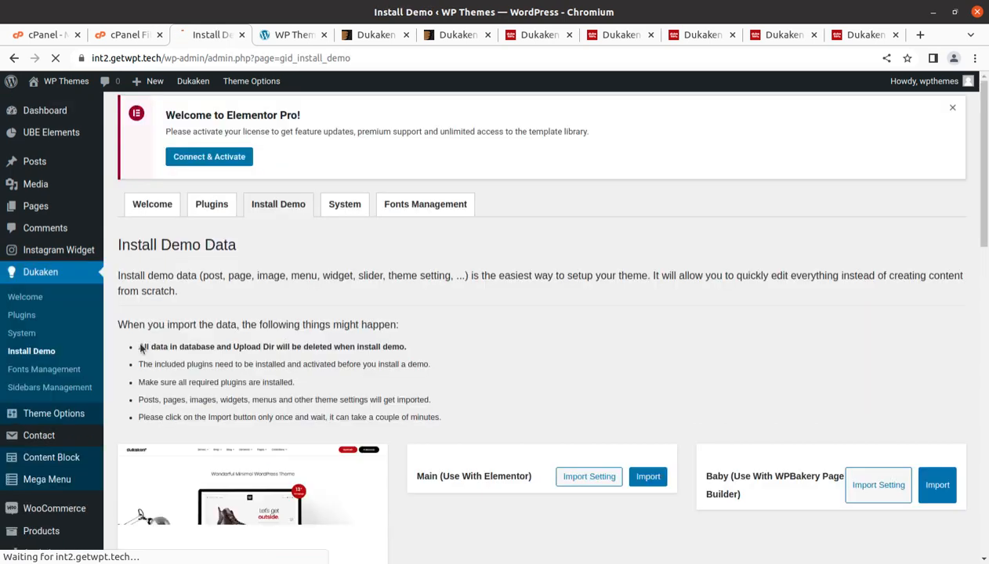
# Step: Read the demo import notes and review the available demos for WPBakery Page Builder and Elementor
pyautogui.scroll(-3, 372, 305)
pyautogui.scroll(-3, 377, 316)
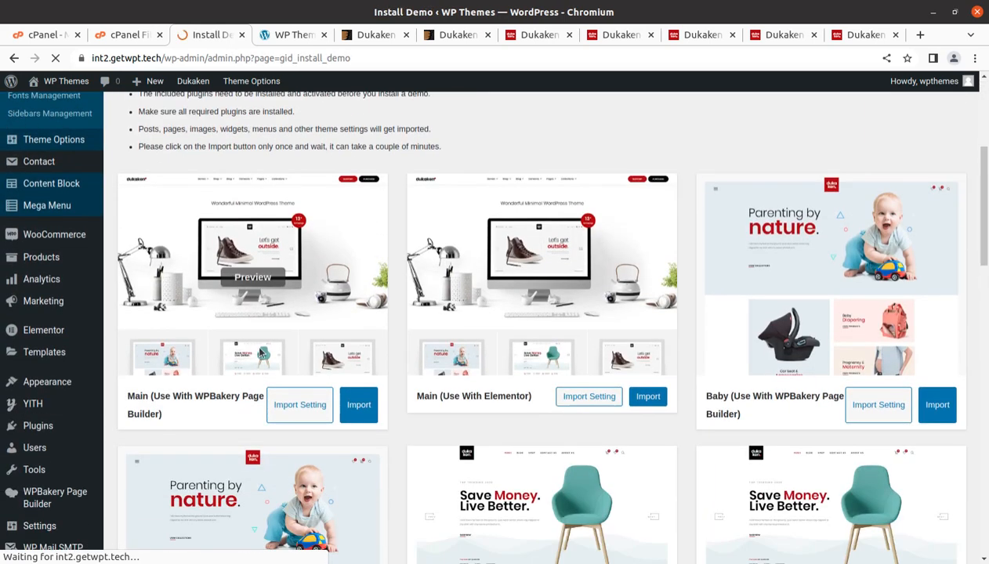
pyautogui.scroll(3, 185, 345)
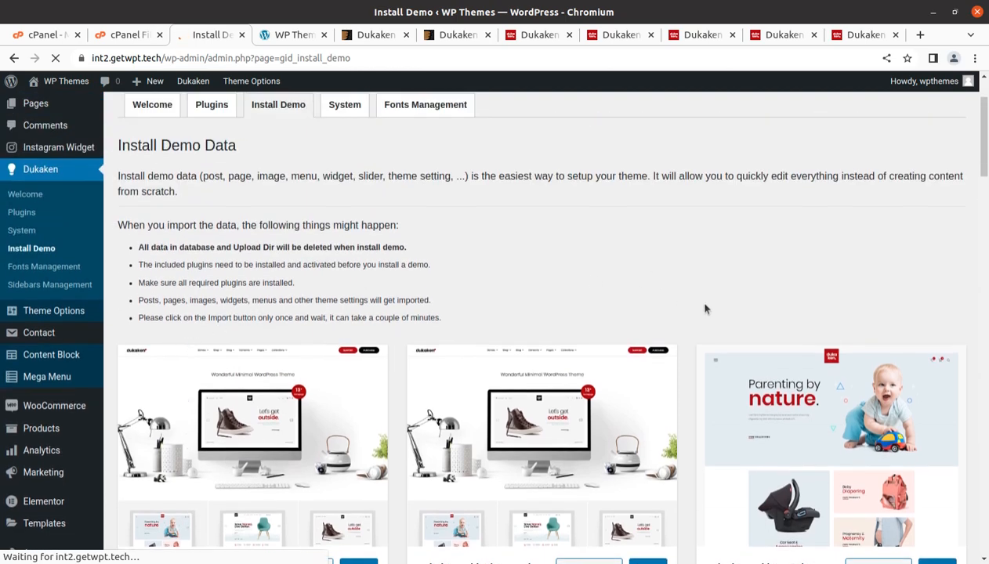
pyautogui.scroll(-3, 832, 401)
pyautogui.scroll(-2, 830, 401)
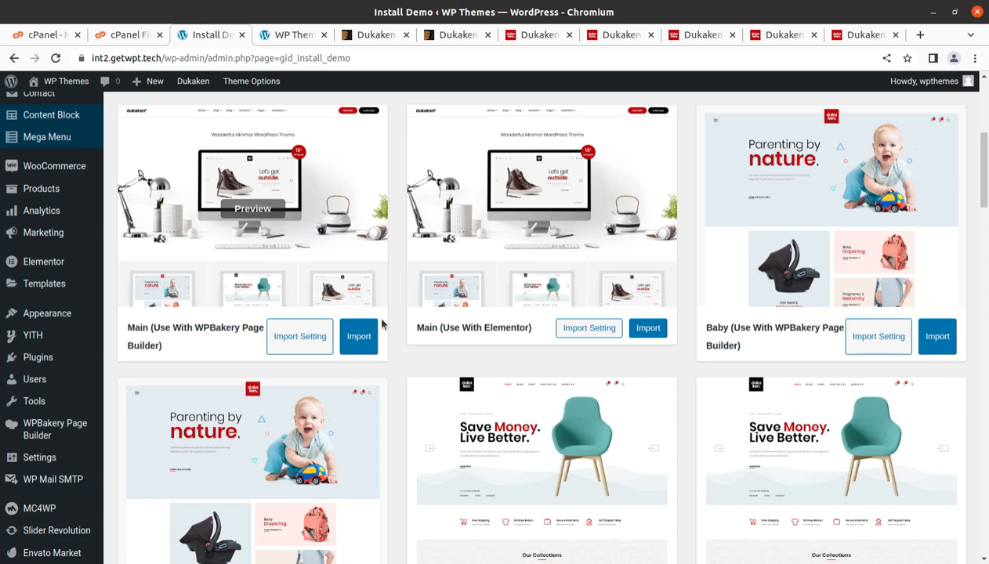
pyautogui.scroll(6, 382, 324)
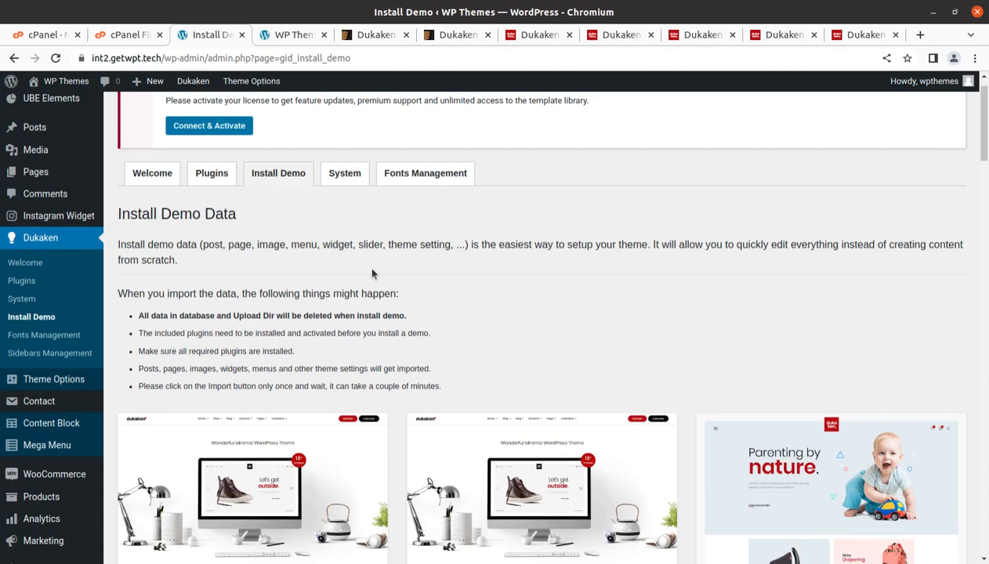
# Step: Open the Dukaken System page and examine the theme version, WordPress environment, server environment and active plugins
pyautogui.click(345, 176)
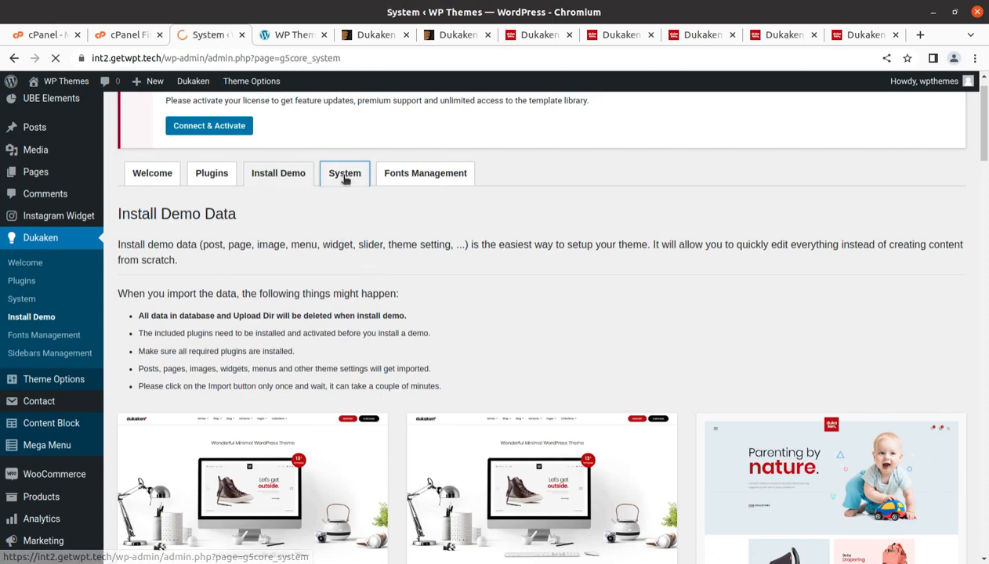
pyautogui.scroll(-3, 478, 364)
pyautogui.scroll(-14, 478, 366)
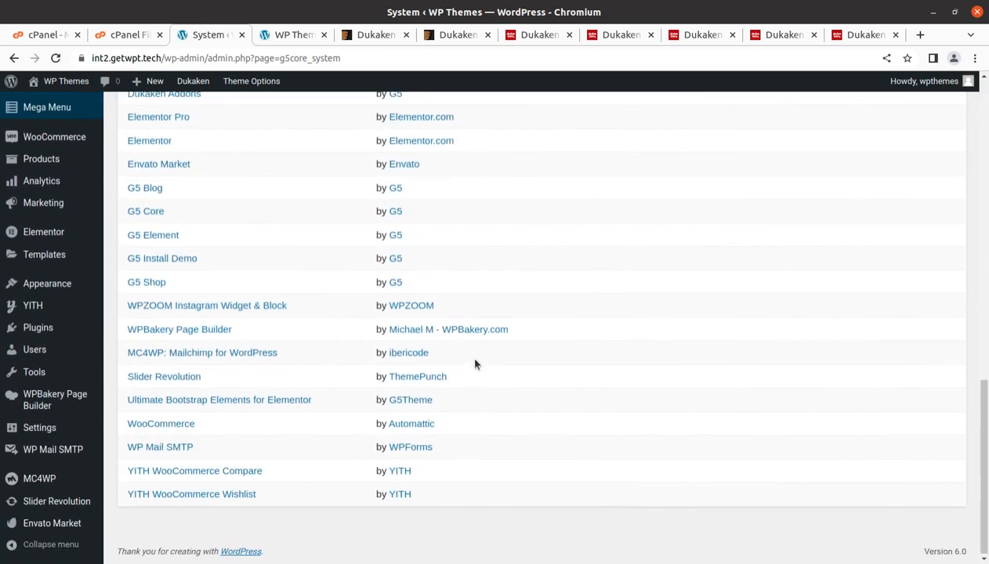
pyautogui.scroll(9, 475, 365)
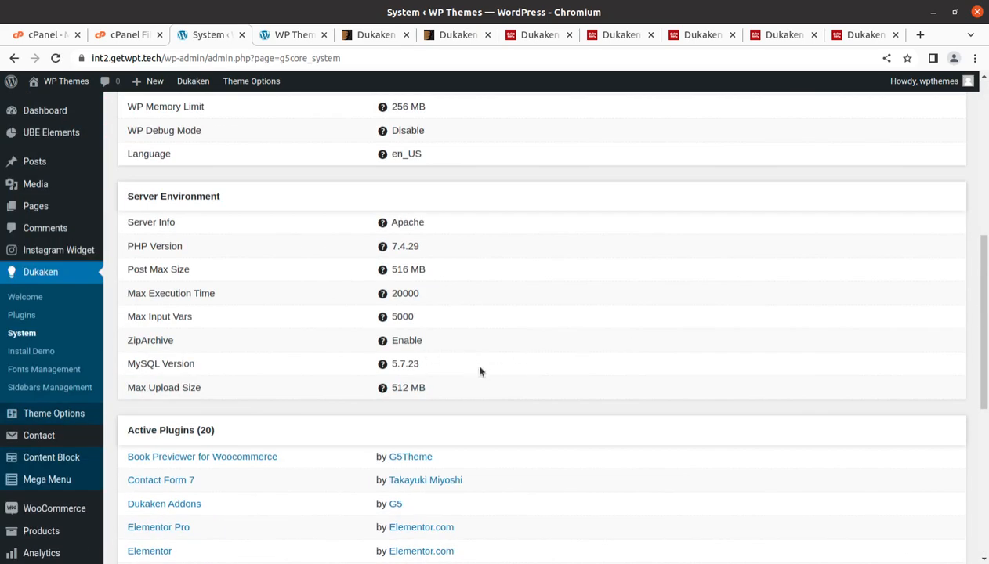
pyautogui.scroll(3, 464, 384)
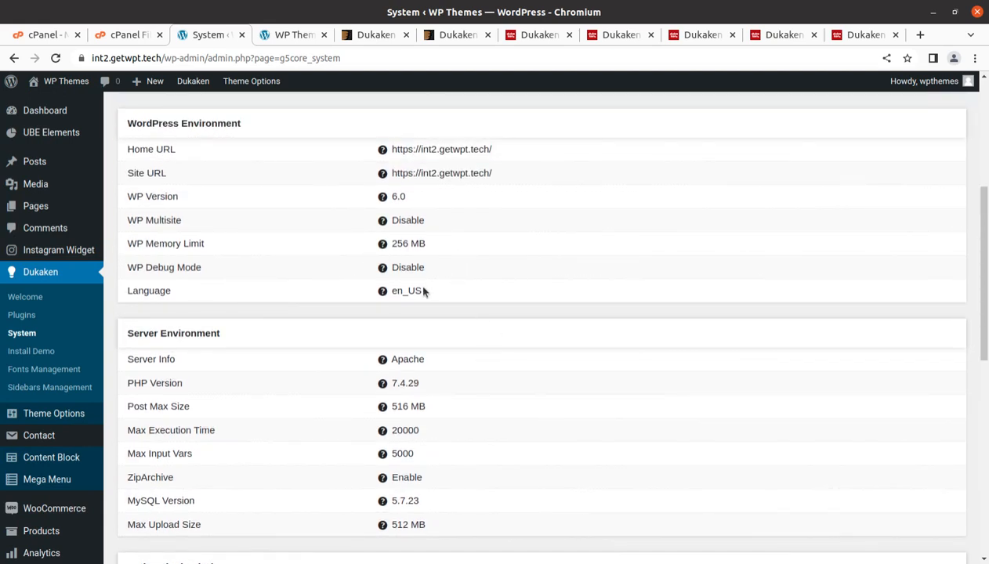
pyautogui.scroll(3, 423, 290)
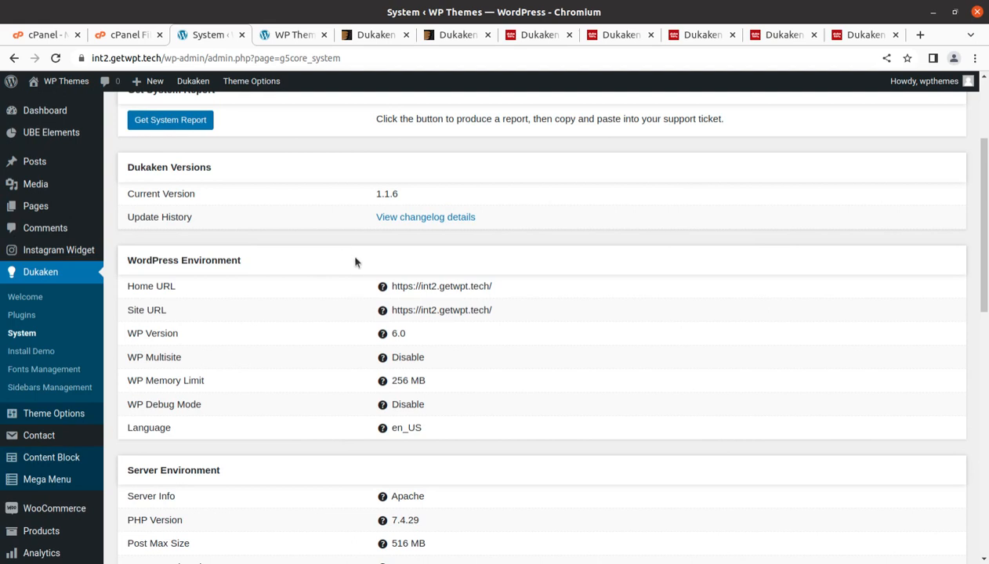
pyautogui.scroll(4, 540, 335)
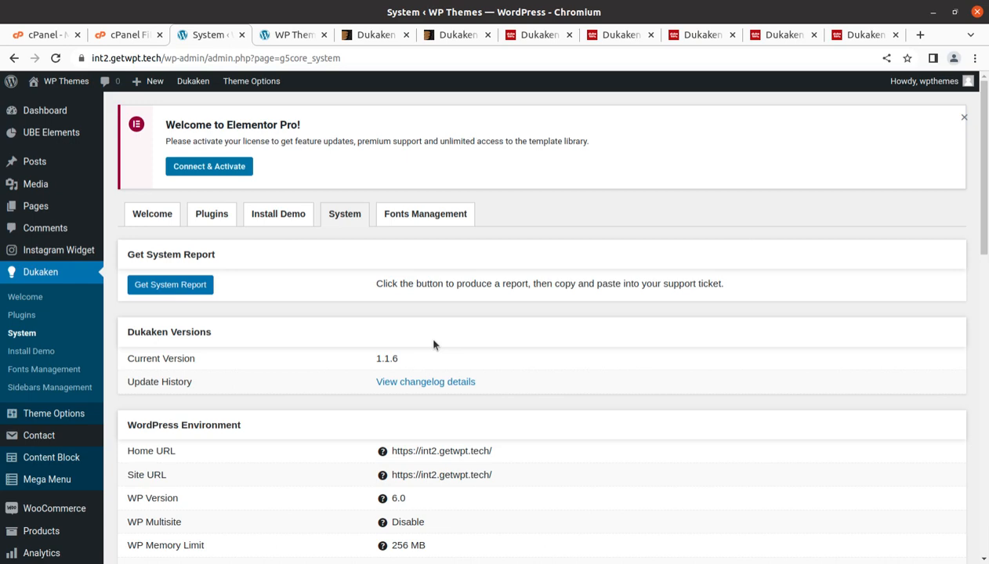
pyautogui.scroll(-4, 433, 345)
pyautogui.scroll(-10, 430, 342)
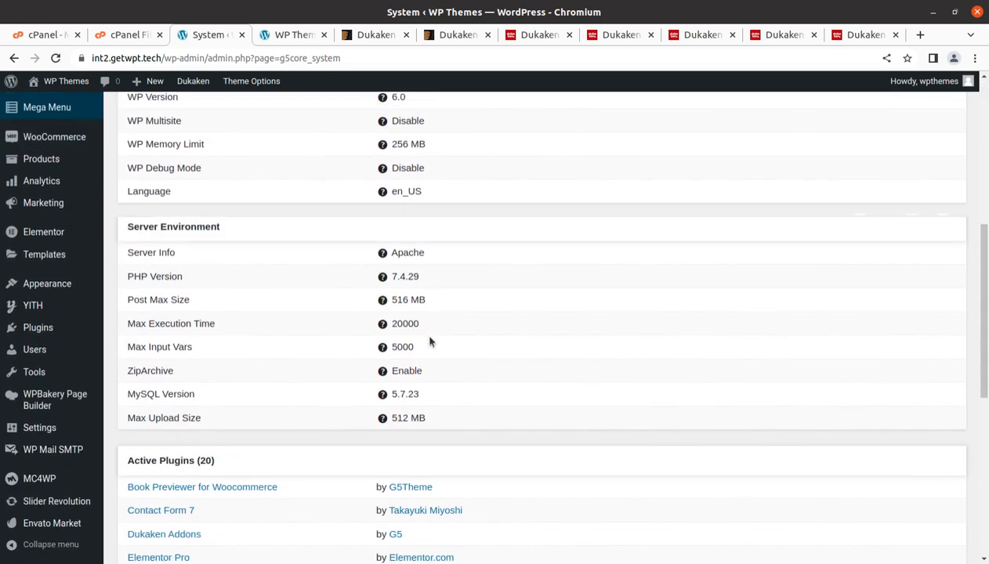
pyautogui.scroll(-2, 430, 341)
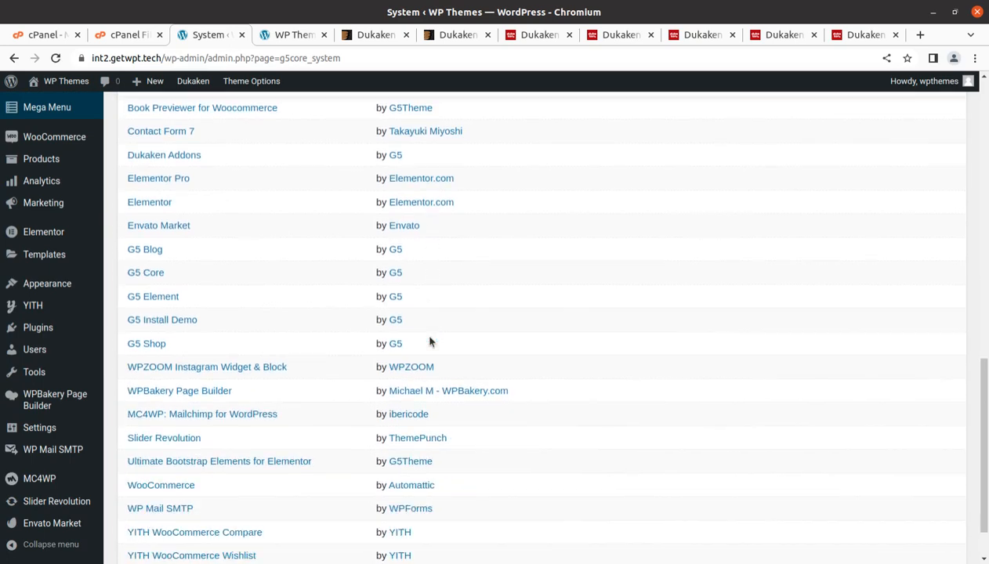
# Step: Import the Main (Use With Elementor) demo from the Install Demo page, confirming the data replacement with "install"
pyautogui.scroll(12, 429, 339)
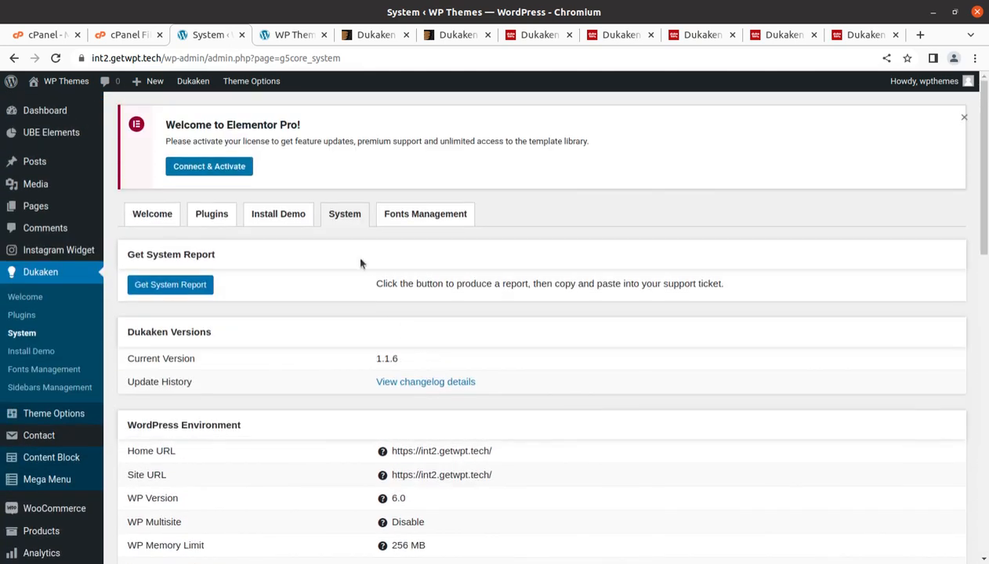
pyautogui.click(280, 215)
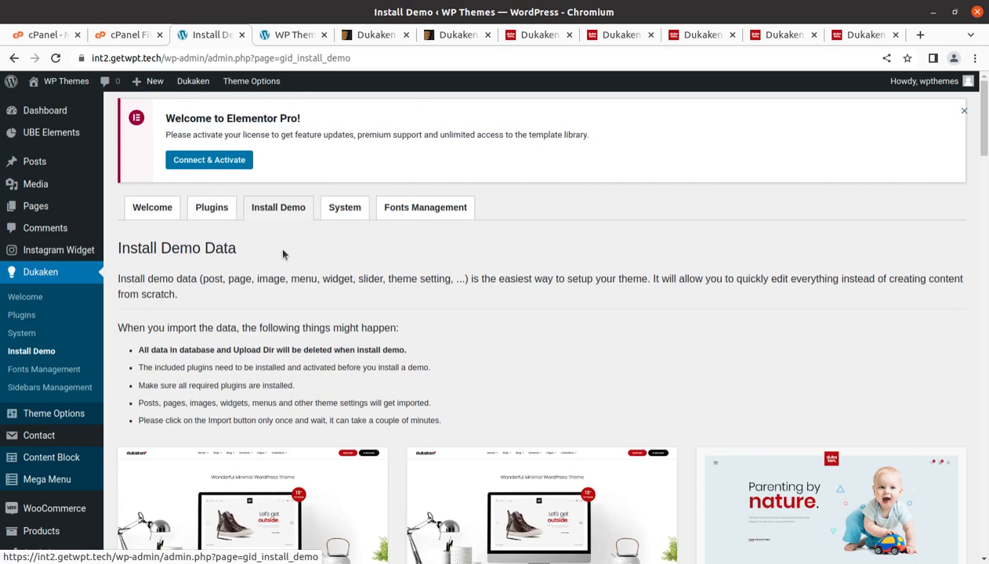
pyautogui.scroll(-3, 501, 365)
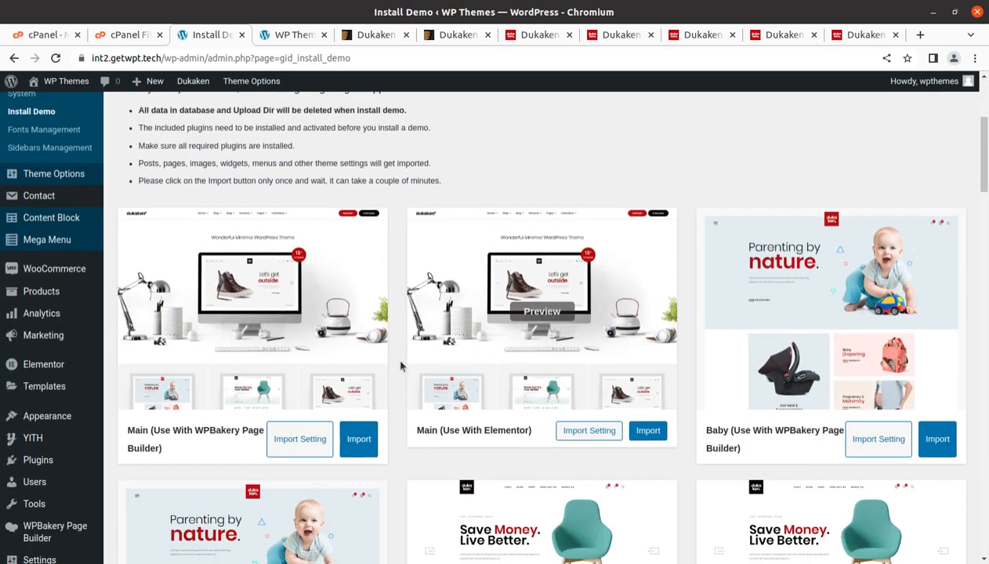
pyautogui.scroll(-1, 971, 385)
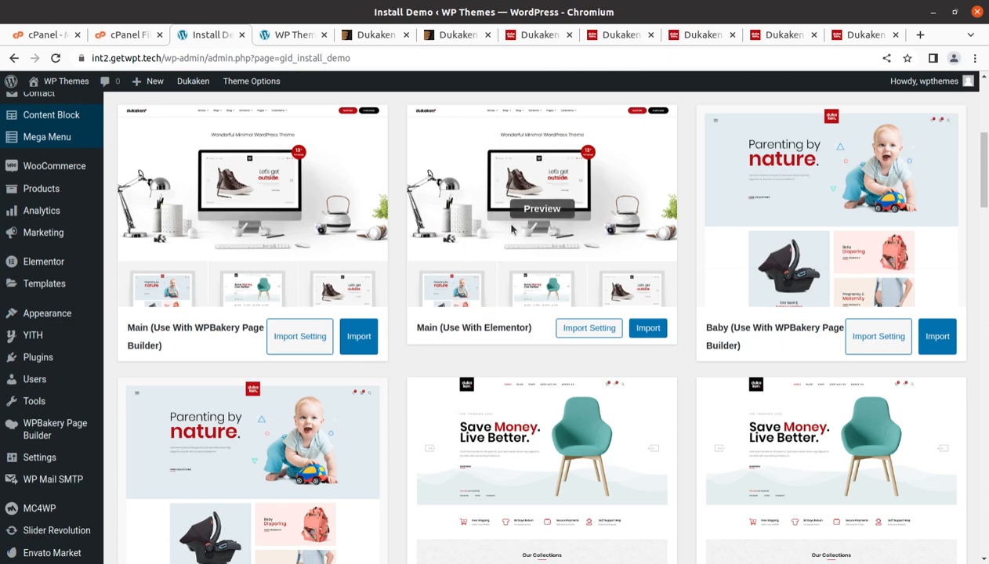
pyautogui.click(644, 327)
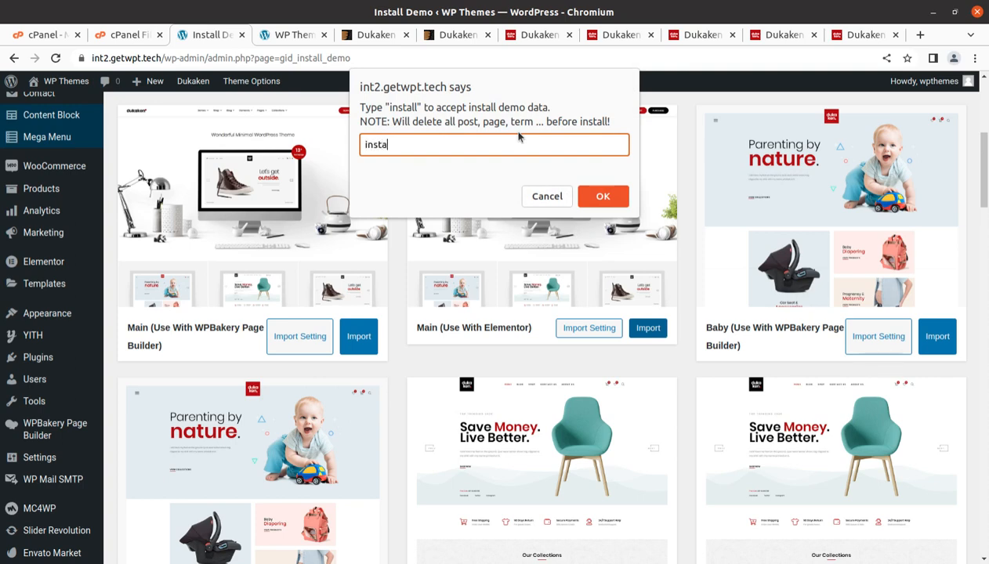
pyautogui.click(602, 196)
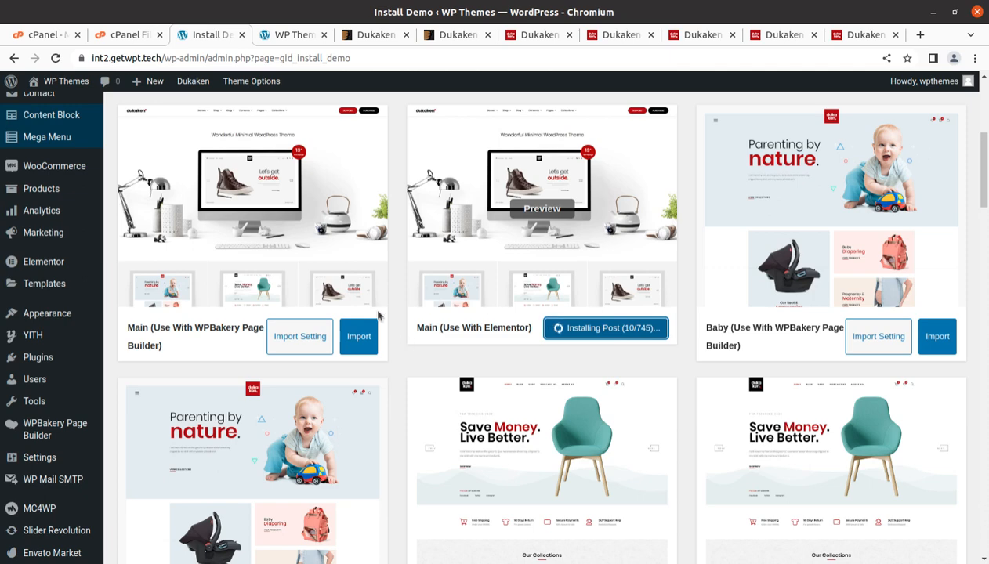
# Step: Open the Media Library in a separate tab and examine the images brought in by the running demo import
pyautogui.scroll(5, 103, 273)
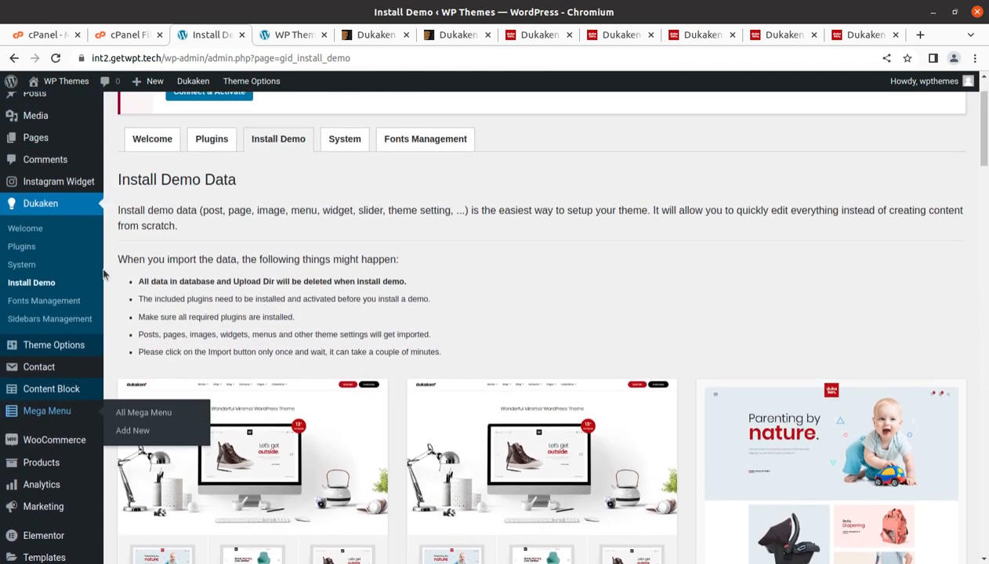
pyautogui.moveTo(39, 114)
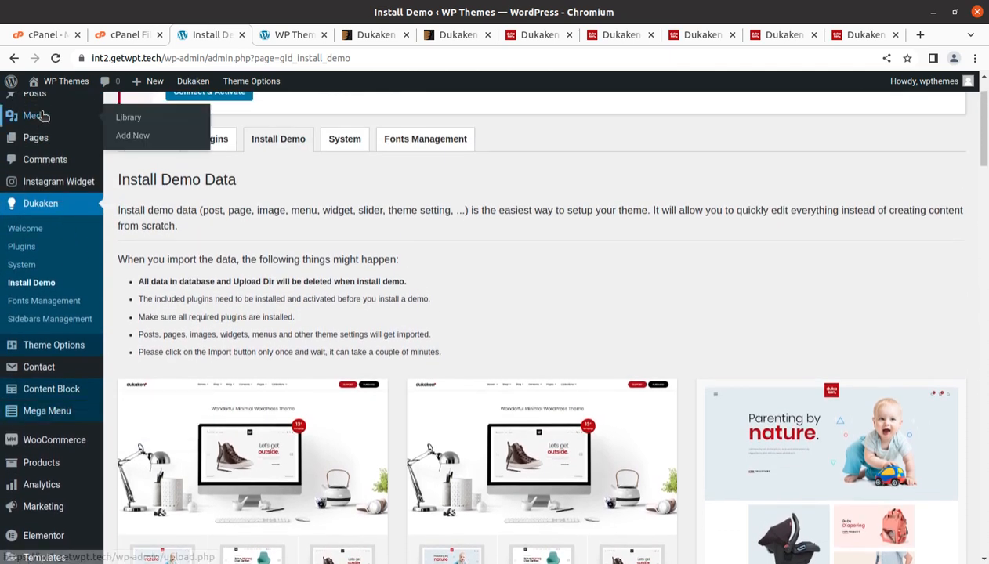
pyautogui.middleClick(133, 120)
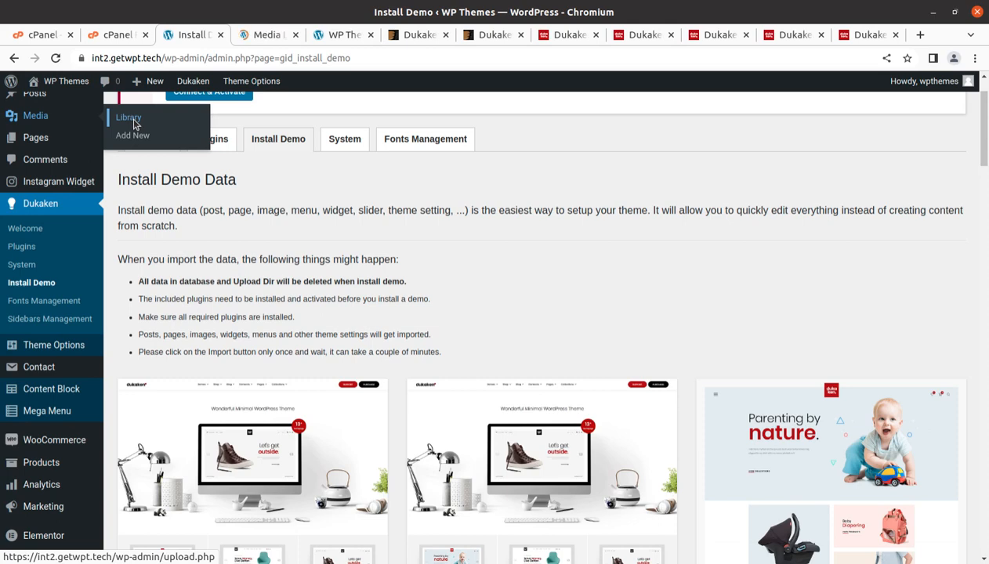
pyautogui.click(264, 34)
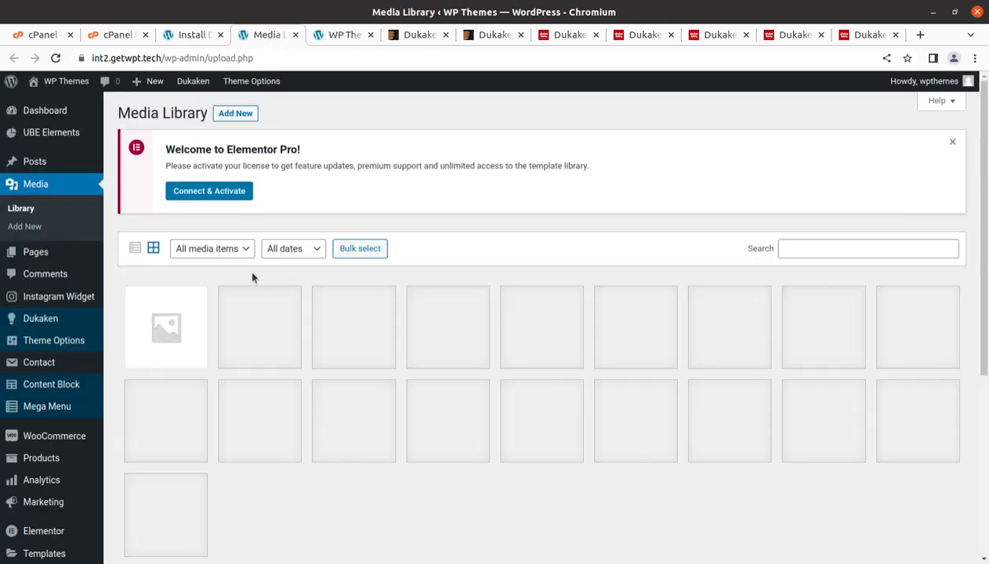
pyautogui.scroll(-3, 236, 362)
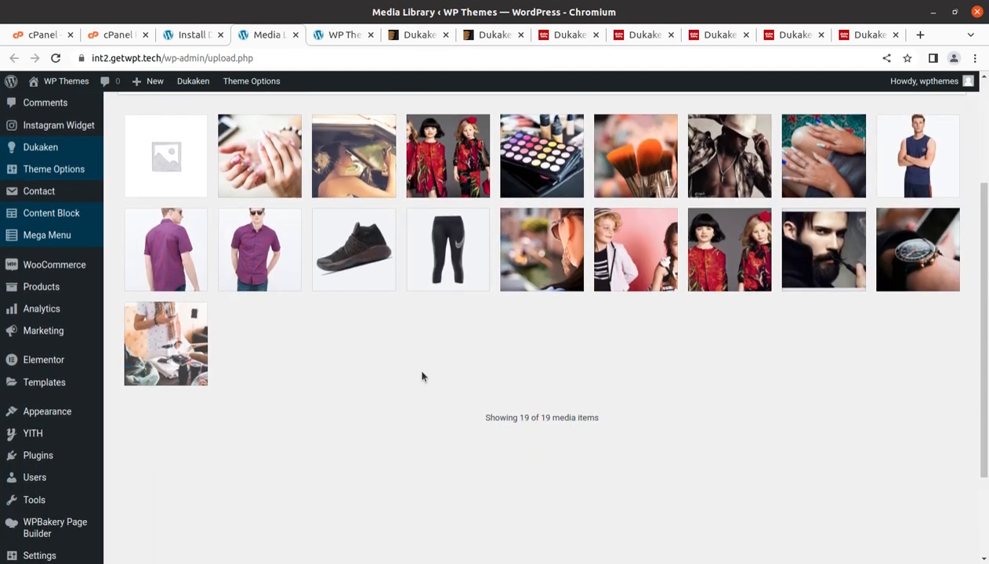
pyautogui.scroll(3, 251, 380)
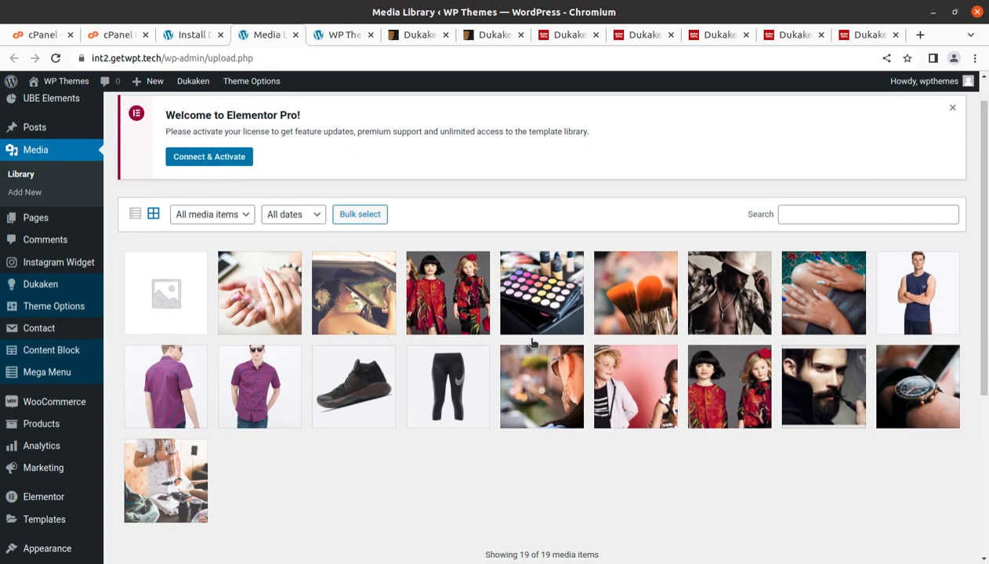
pyautogui.scroll(-2, 531, 344)
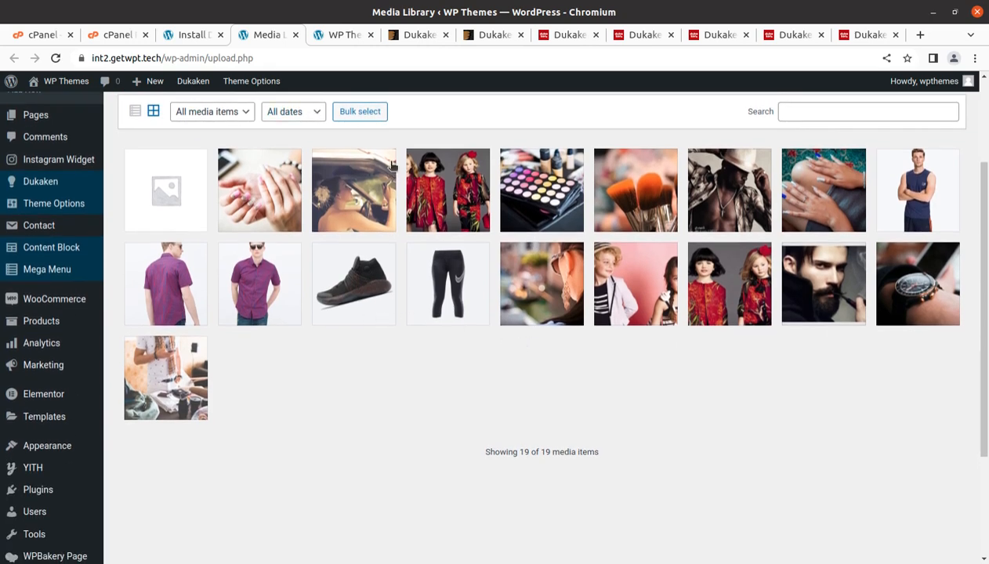
# Step: Return to the Install Demo page and acknowledge the completed demo import
pyautogui.click(193, 35)
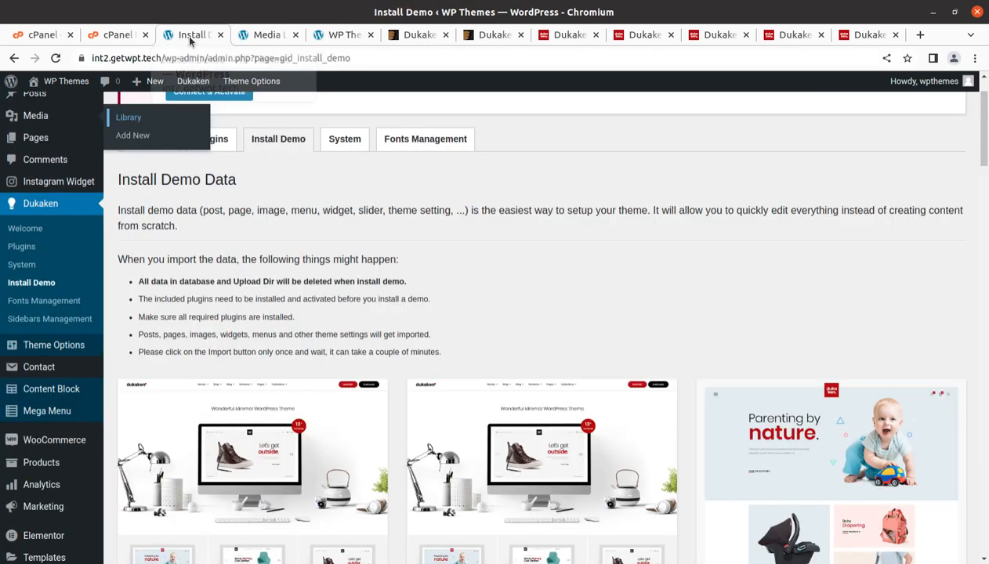
pyautogui.scroll(-2, 538, 417)
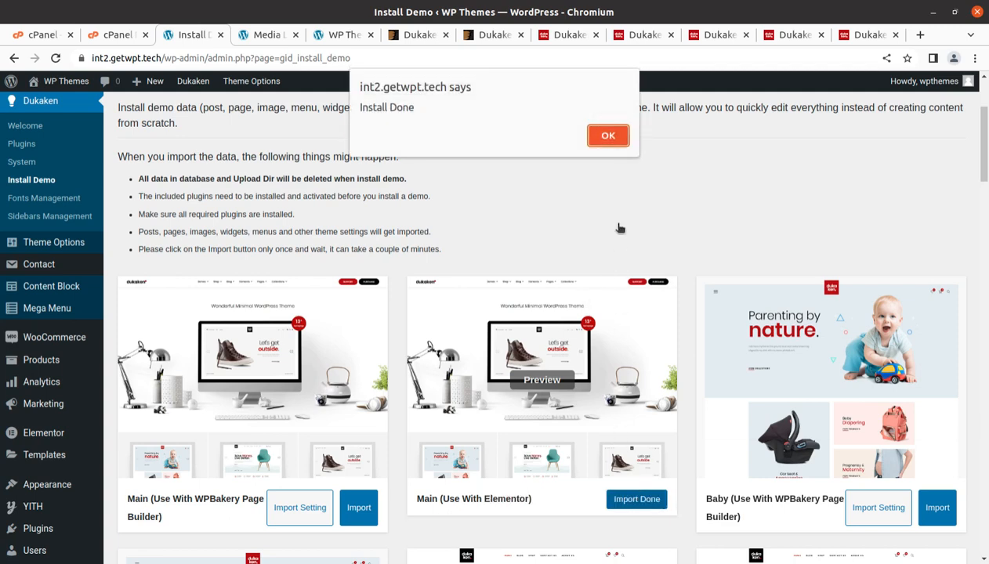
pyautogui.click(599, 139)
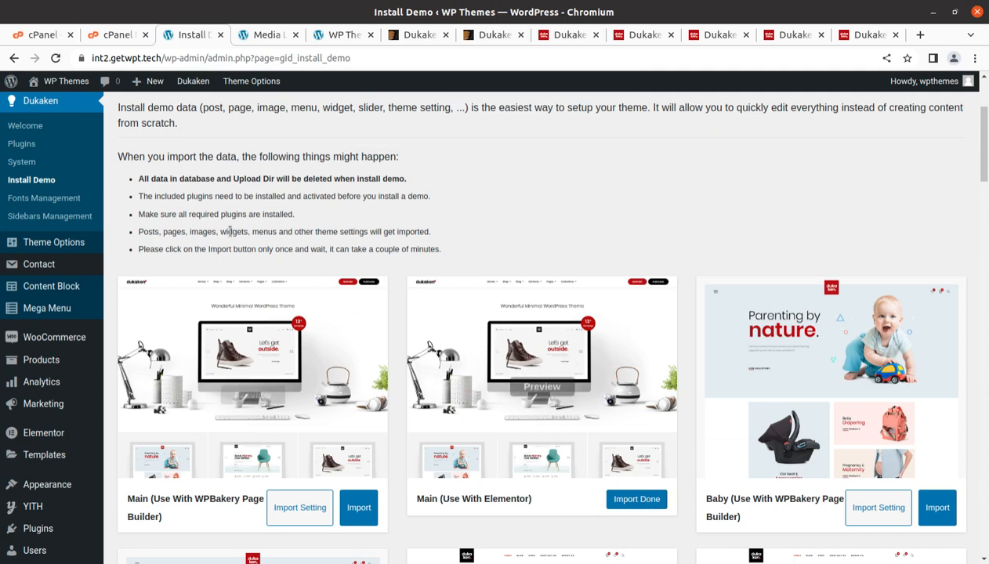
# Step: Reload the Media Library and examine the imported demo images and the media item count
pyautogui.click(333, 36)
pyautogui.click(270, 33)
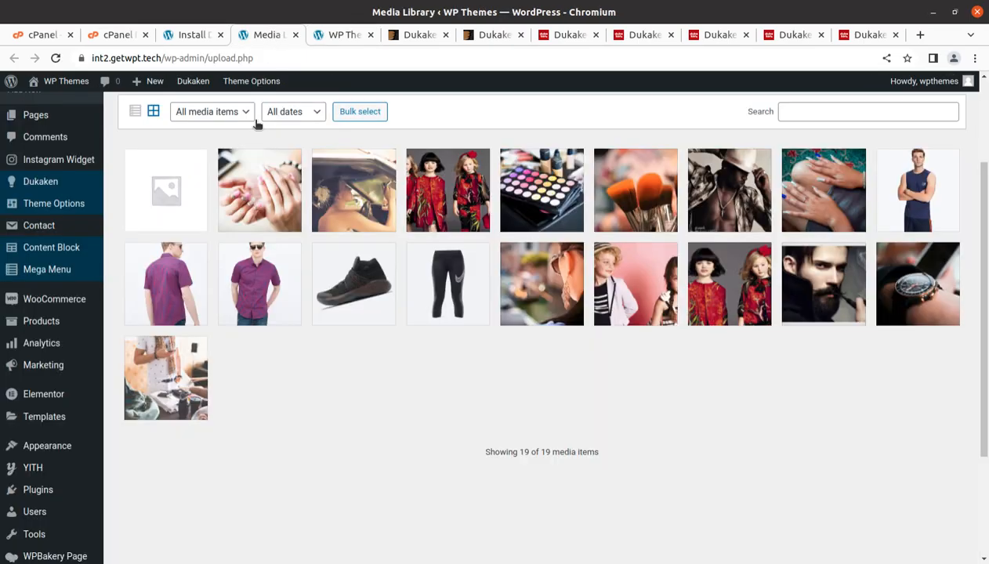
pyautogui.click(55, 59)
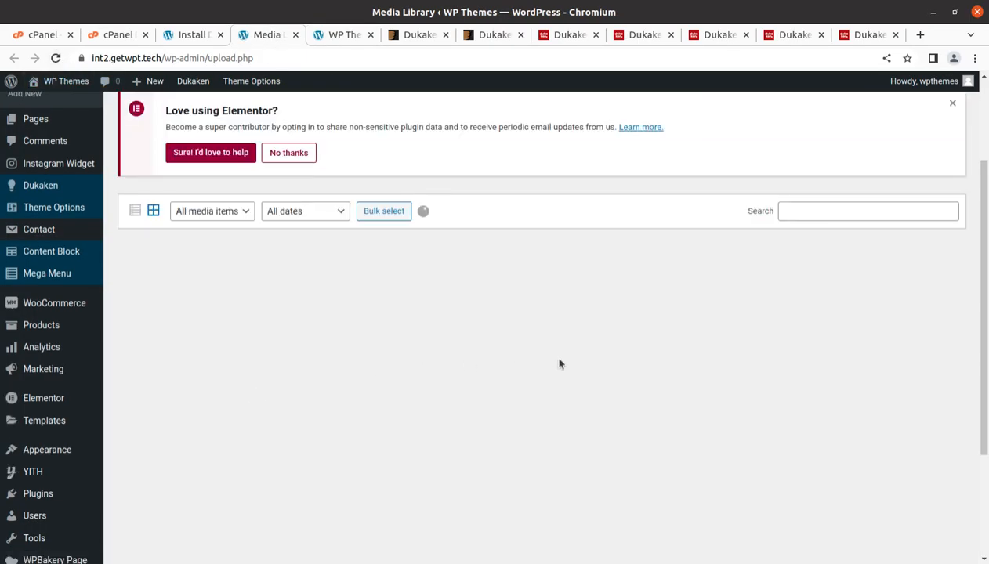
pyautogui.scroll(-3, 504, 360)
pyautogui.scroll(-10, 504, 362)
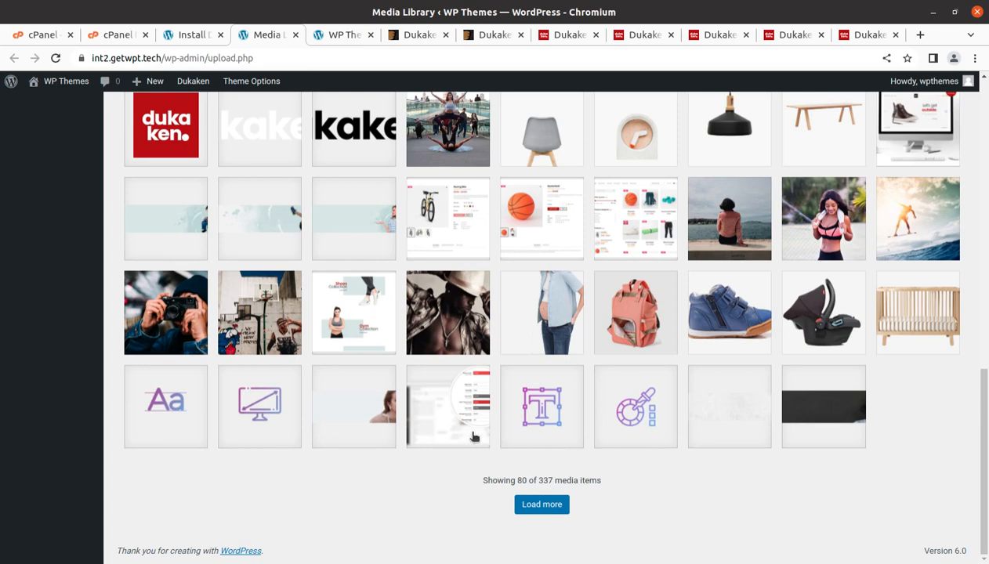
pyautogui.moveTo(537, 482); pyautogui.dragTo(559, 482)
# Step: Reload the site's front page and review the imported Dukaken home page
pyautogui.click(339, 36)
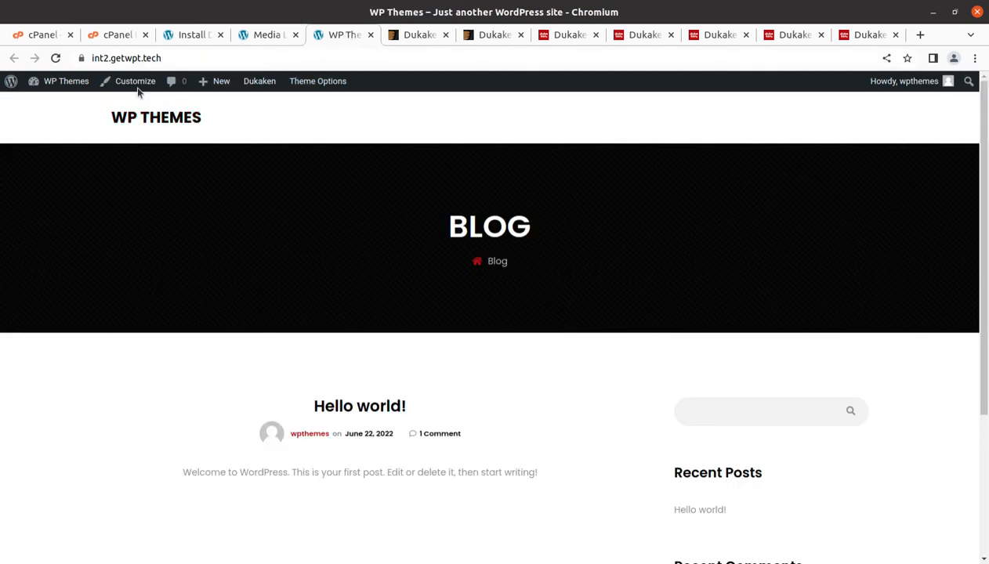
pyautogui.click(55, 61)
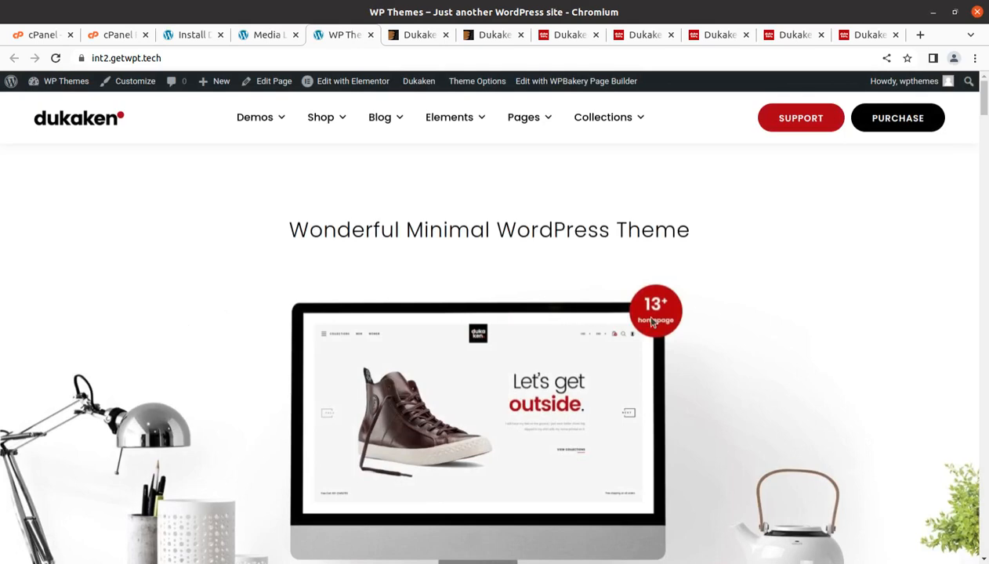
pyautogui.scroll(-10, 486, 325)
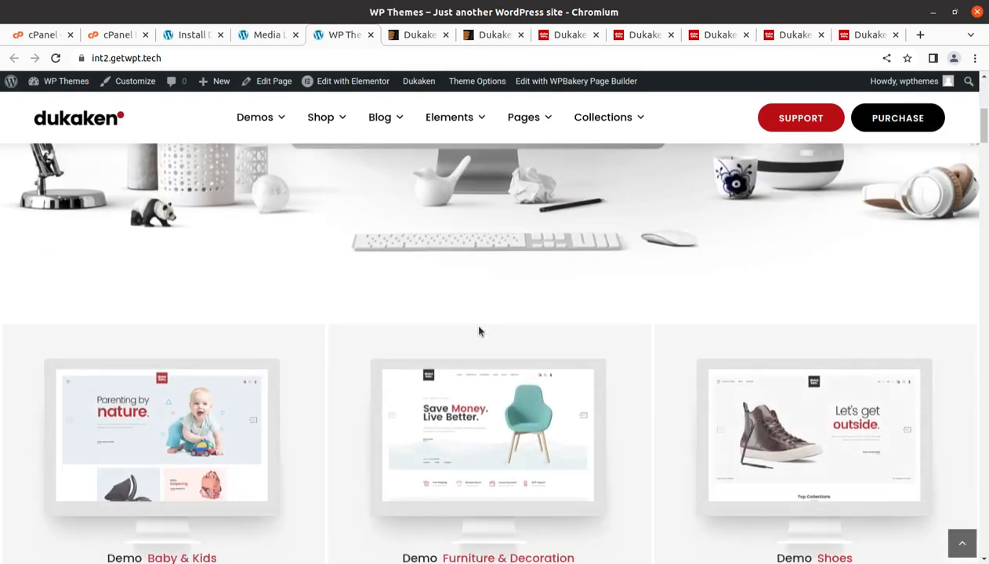
pyautogui.scroll(8, 479, 332)
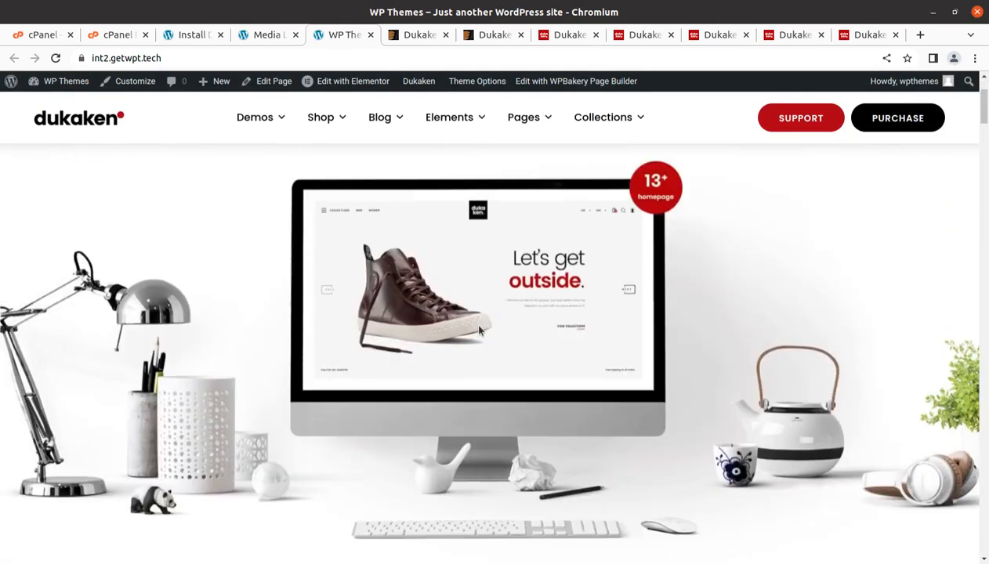
pyautogui.scroll(1, 480, 332)
# Step: Open the Baby & Kids demo from the site's Demos navigation and go back to the home page
pyautogui.moveTo(265, 123)
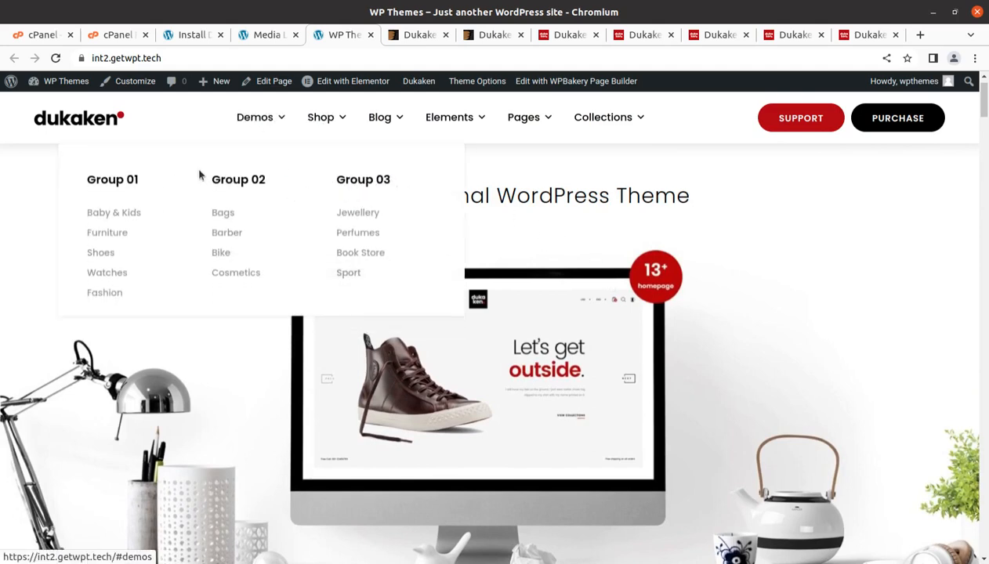
pyautogui.click(132, 215)
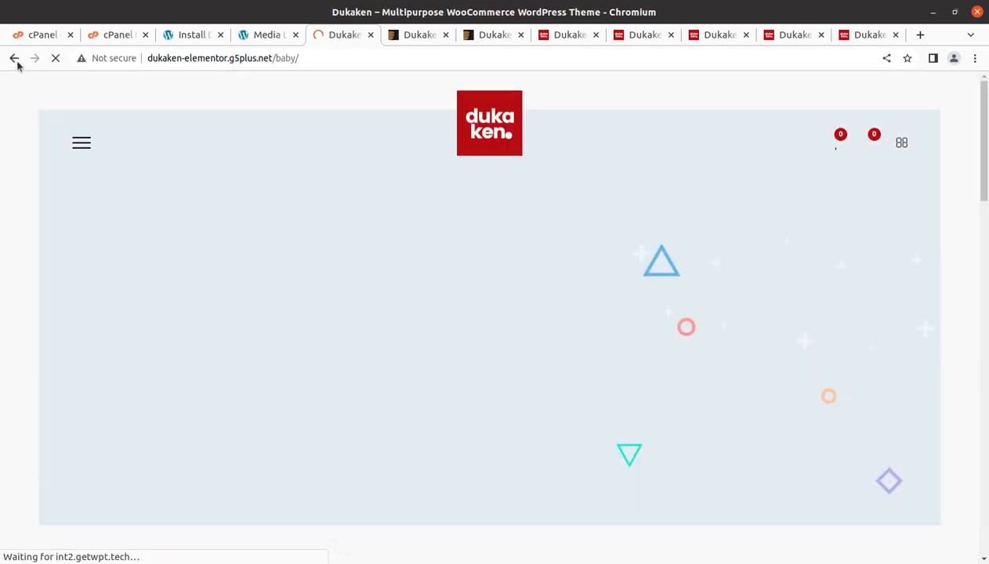
pyautogui.click(15, 60)
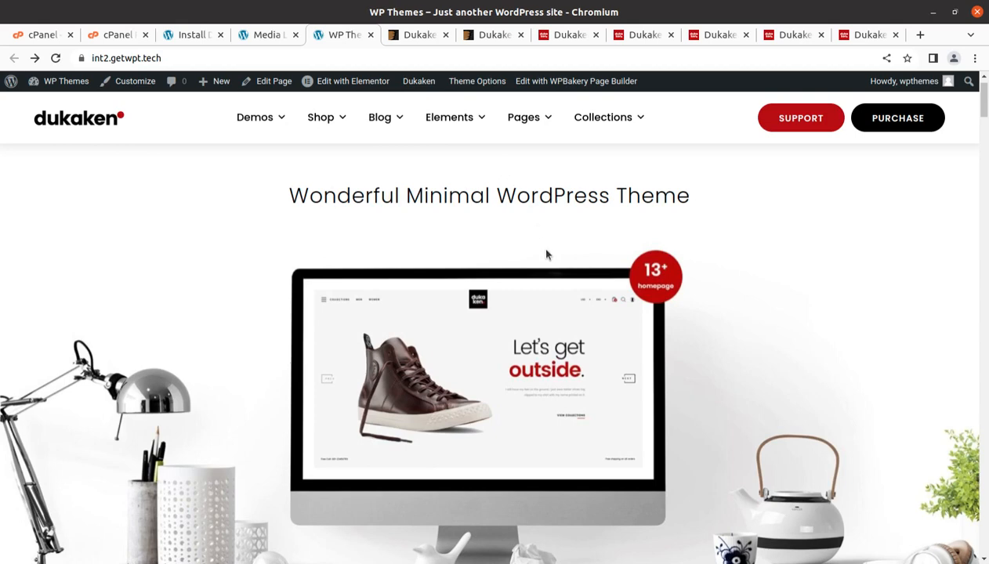
# Step: Review the home page's showcase of demo shops, from Baby & Kids through Fashion, and the Elementor editing options
pyautogui.scroll(-6, 547, 254)
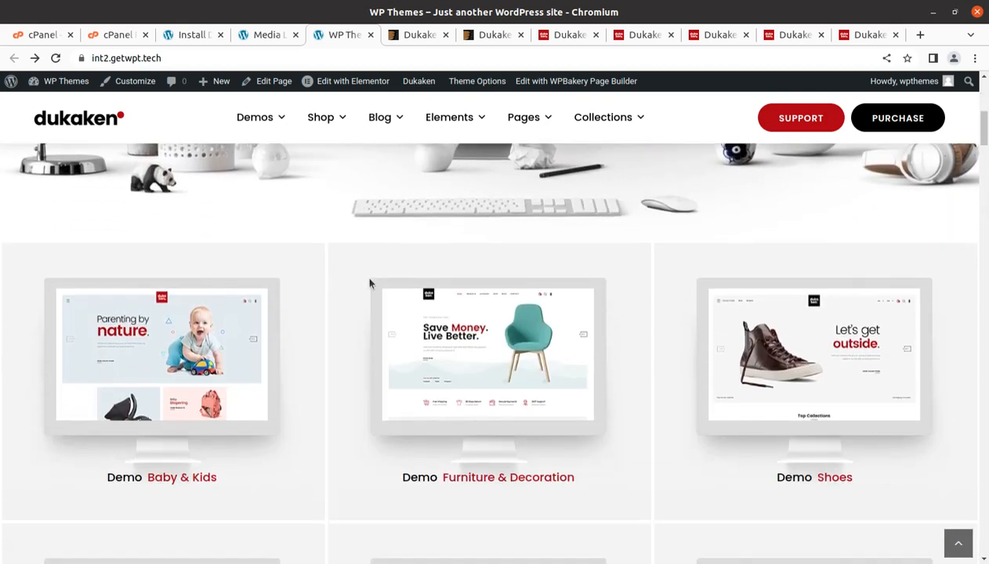
pyautogui.scroll(-1, 611, 282)
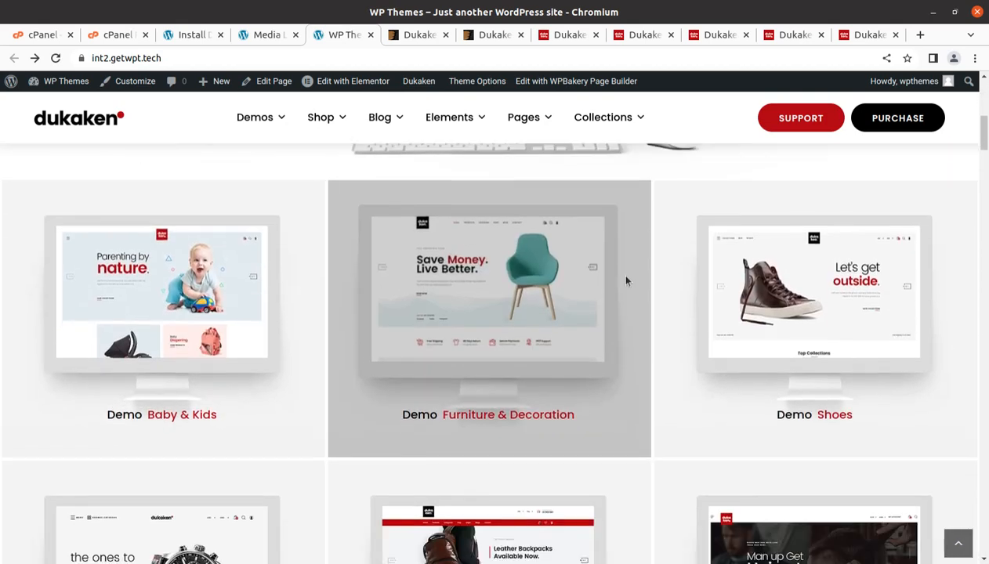
pyautogui.scroll(-6, 626, 281)
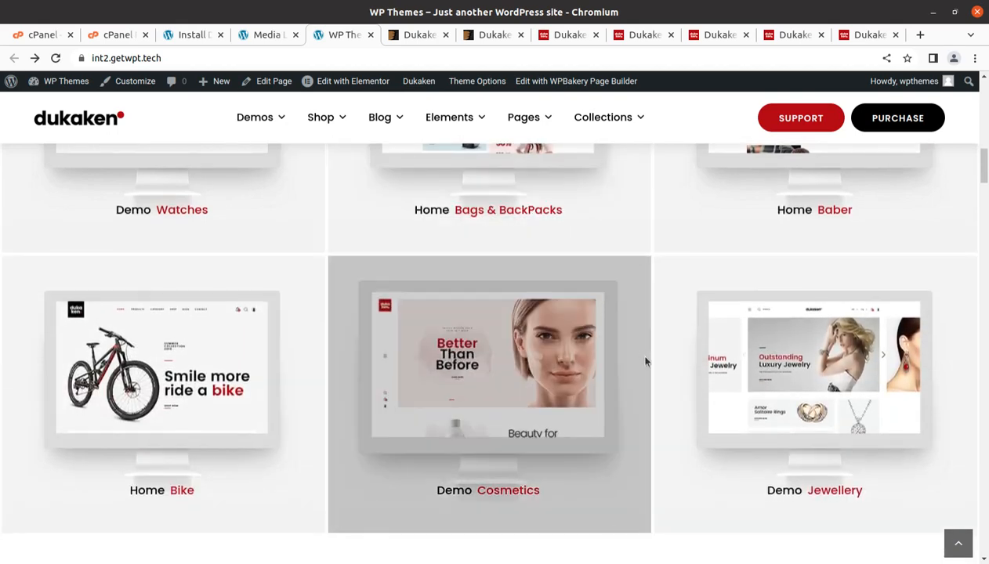
pyautogui.scroll(-8, 651, 368)
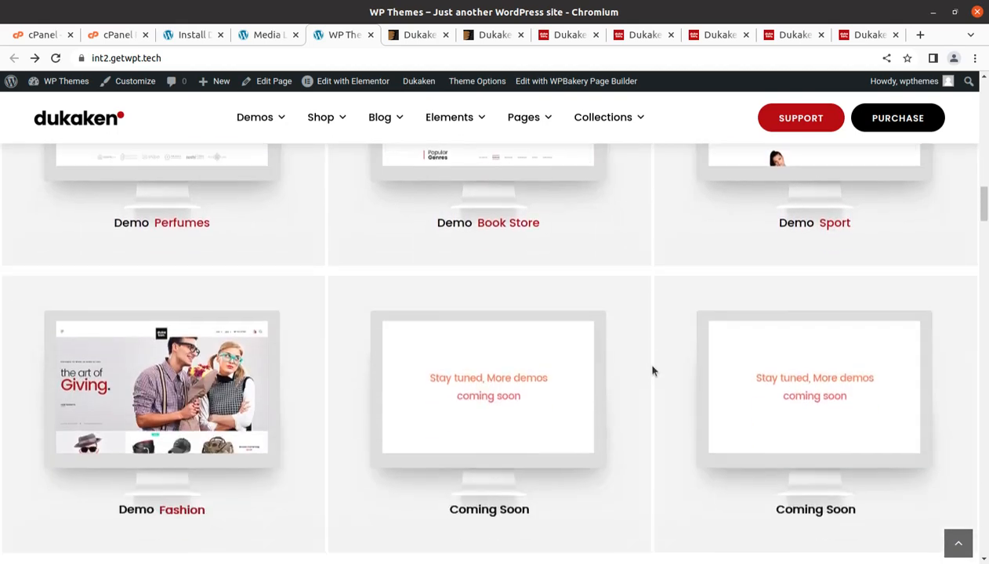
pyautogui.scroll(-1, 651, 368)
pyautogui.moveTo(281, 117)
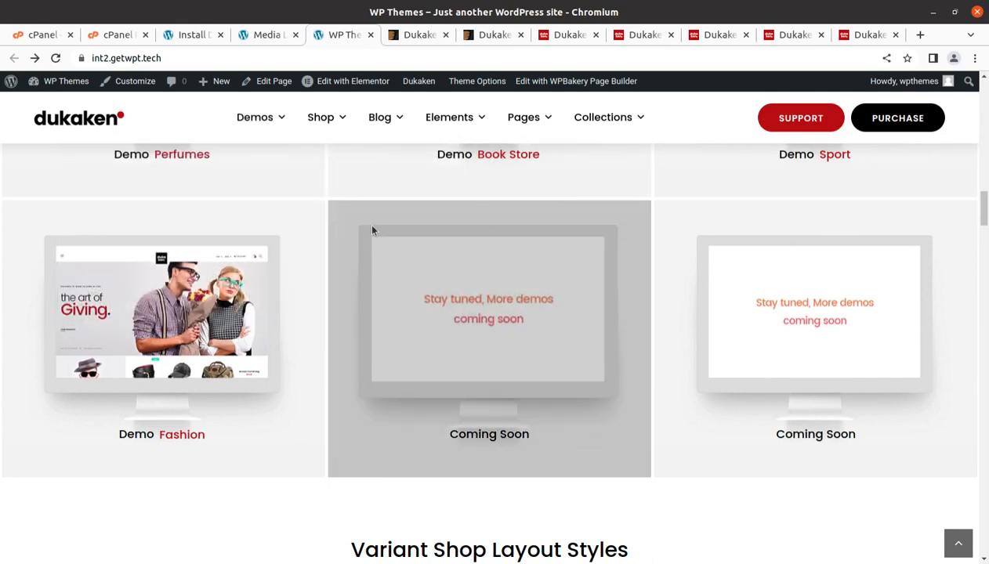
pyautogui.scroll(5, 583, 356)
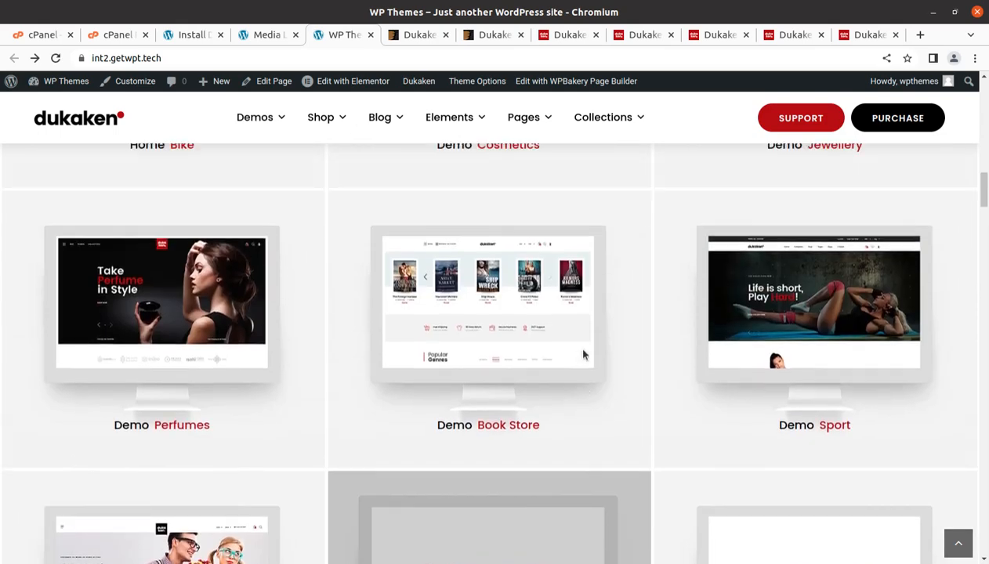
pyautogui.scroll(2, 350, 242)
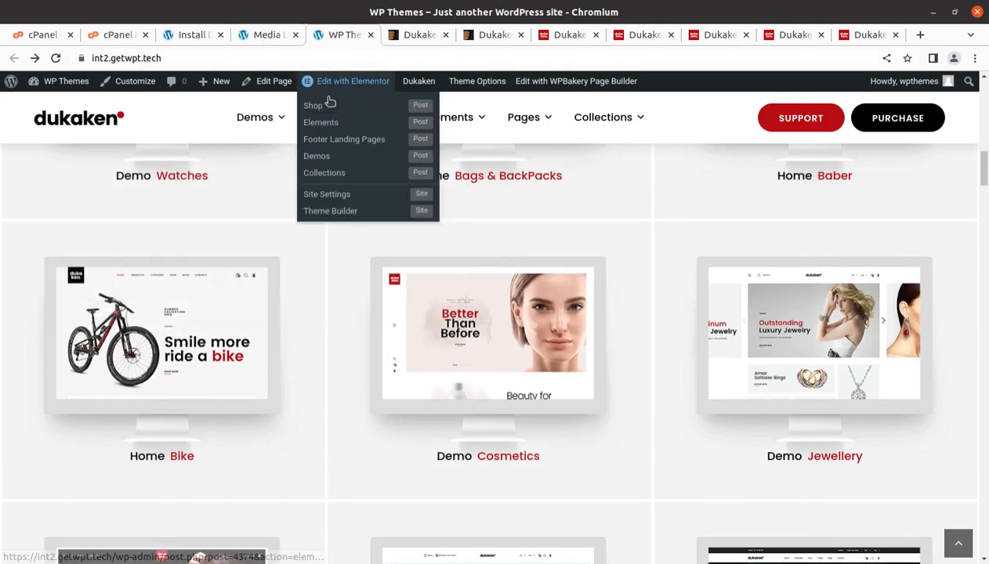
# Step: Open the list of all pages in the WordPress admin and review the imported pages from 404 Page to F.A.Q
pyautogui.click(192, 35)
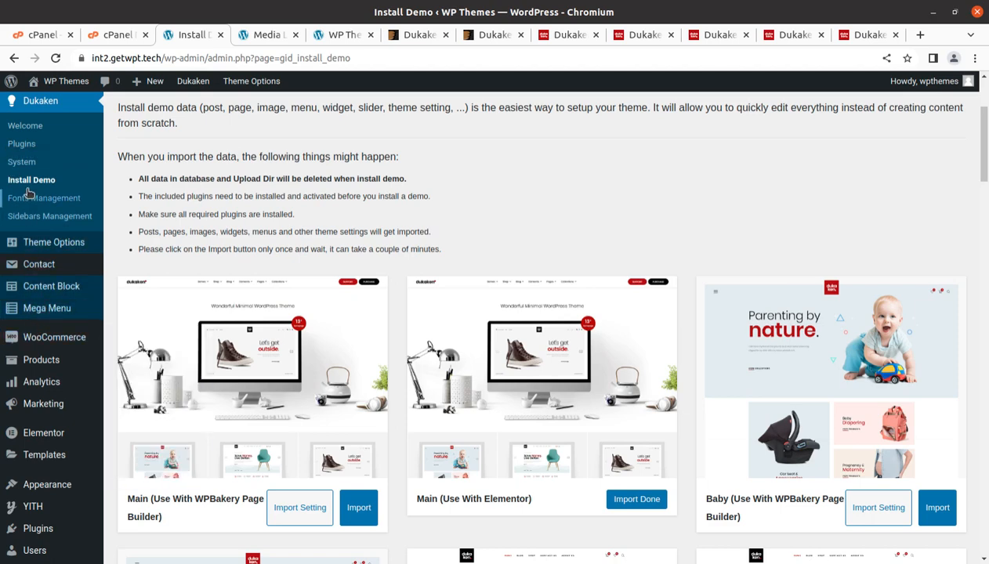
pyautogui.scroll(-2, 51, 381)
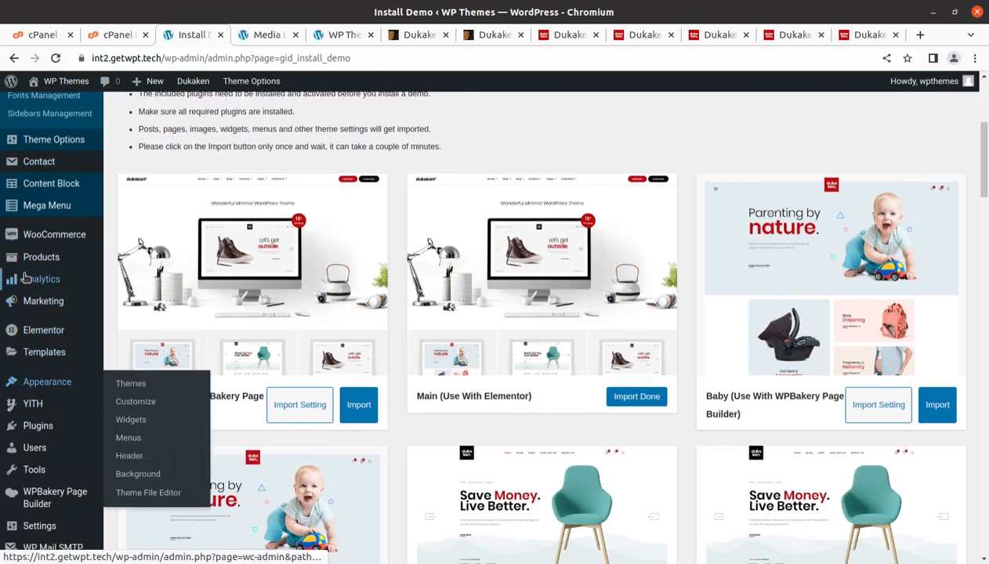
pyautogui.scroll(3, 26, 277)
pyautogui.scroll(2, 26, 278)
pyautogui.moveTo(33, 202)
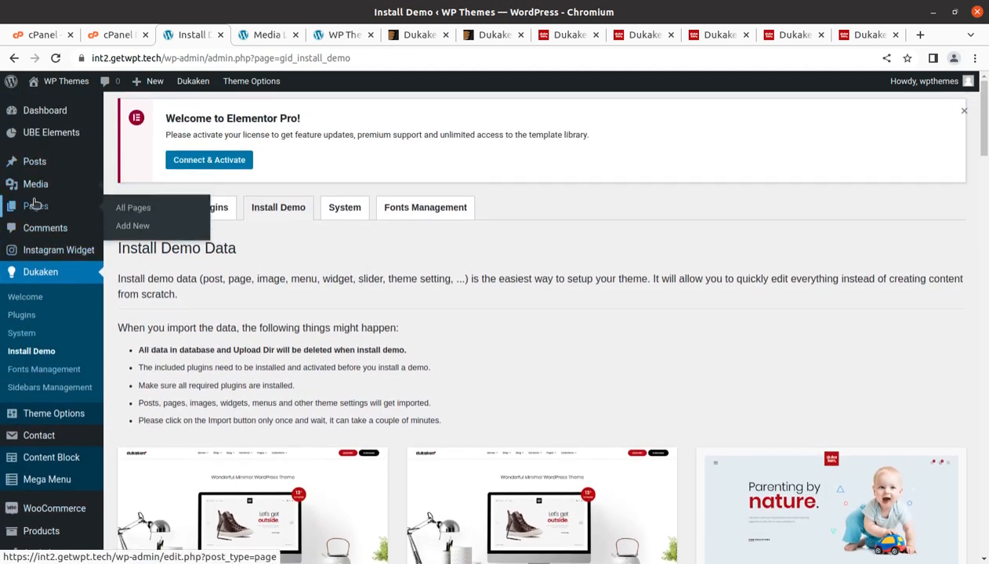
pyautogui.click(130, 209)
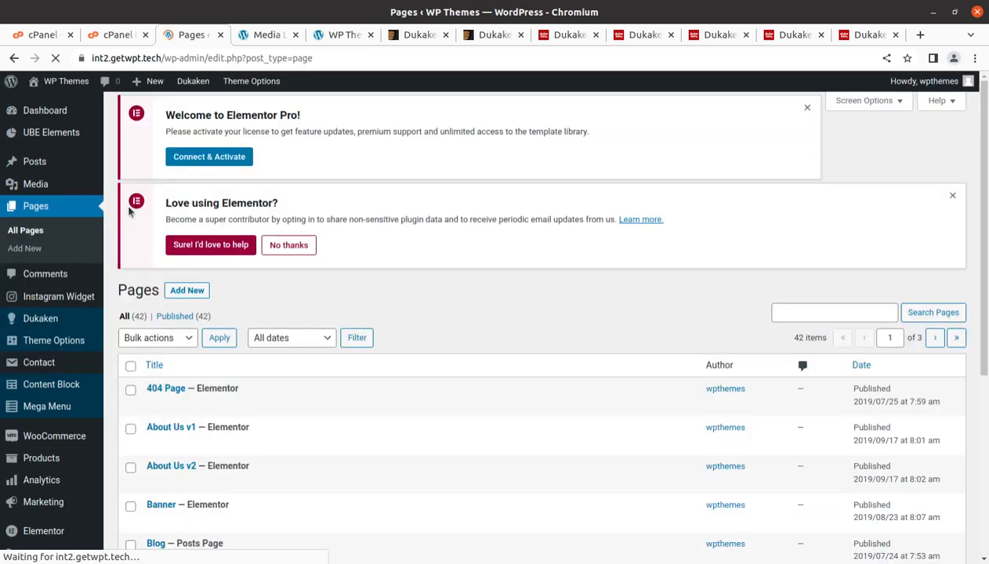
pyautogui.scroll(-4, 337, 295)
pyautogui.scroll(-3, 338, 298)
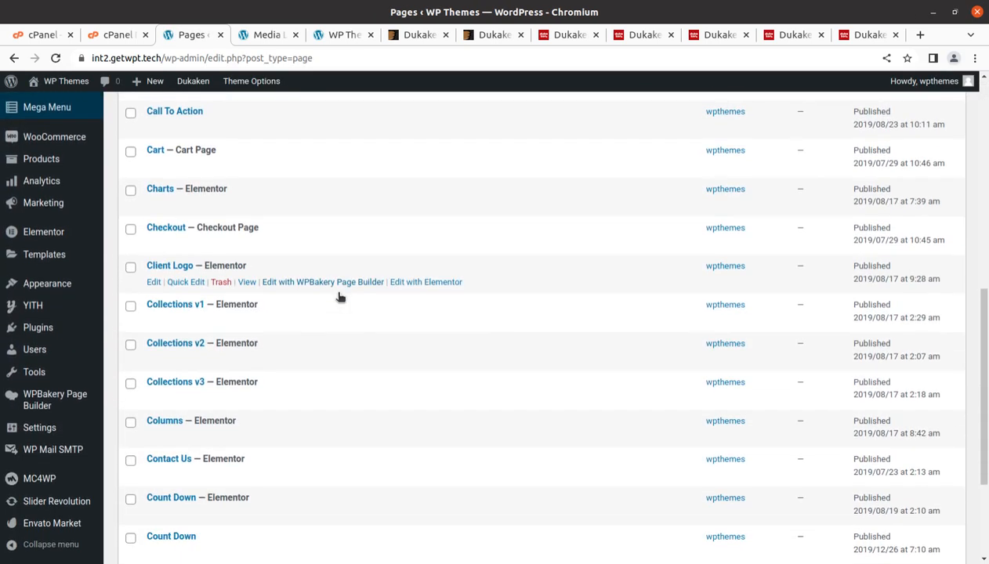
pyautogui.scroll(6, 338, 297)
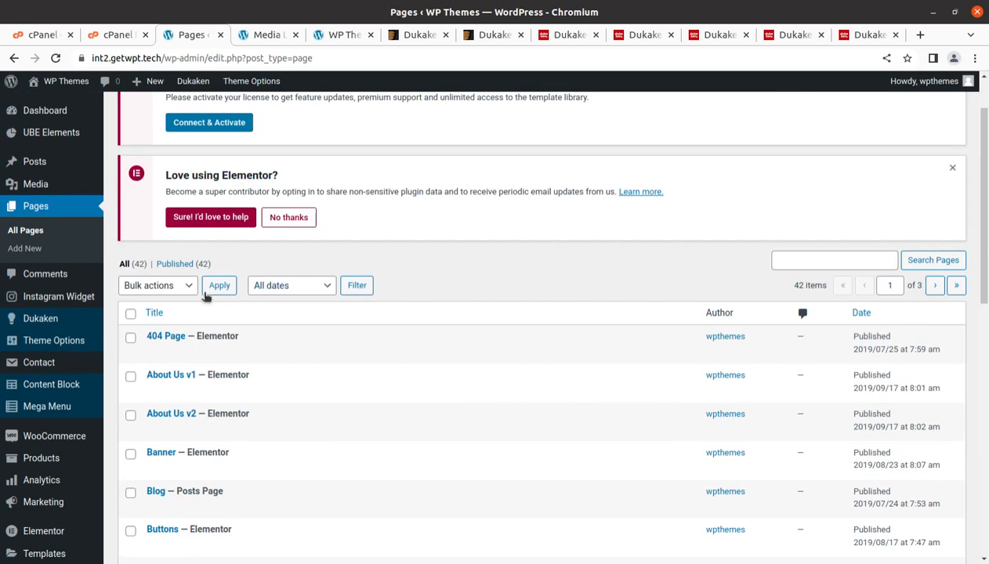
pyautogui.scroll(-10, 299, 341)
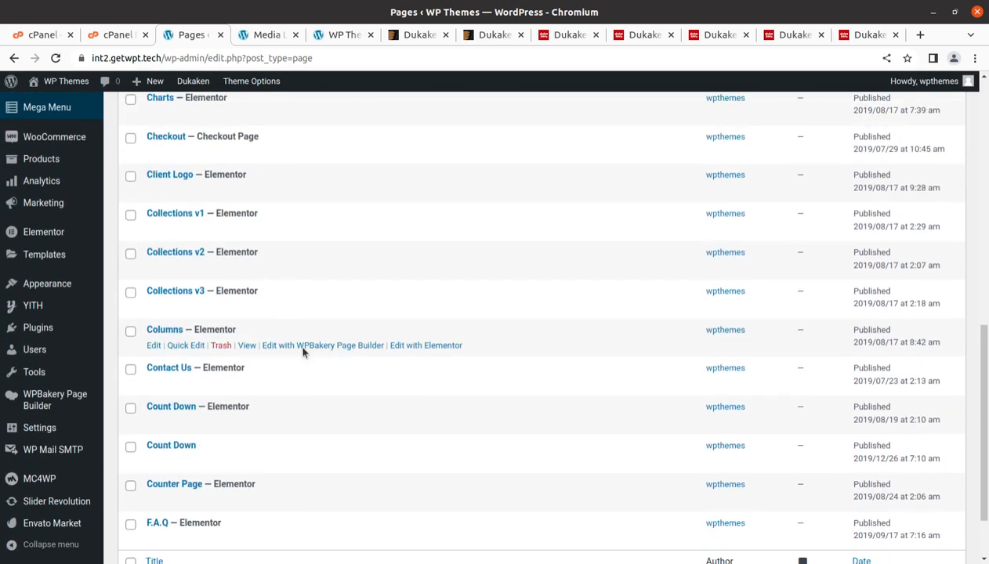
pyautogui.scroll(-3, 280, 348)
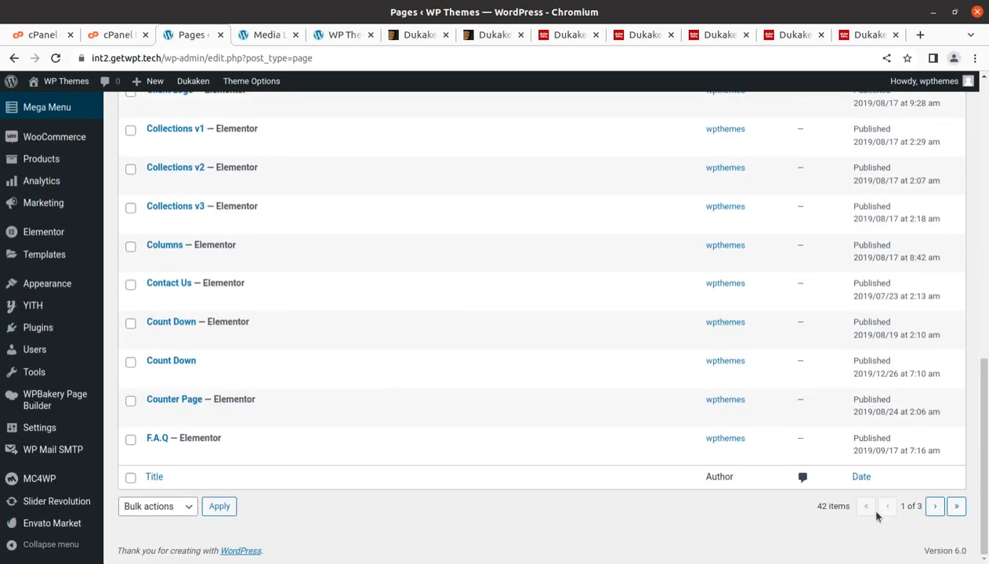
# Step: Go to page 2 of the Pages list and examine the imported pages from Heading to Under Construction
pyautogui.click(935, 507)
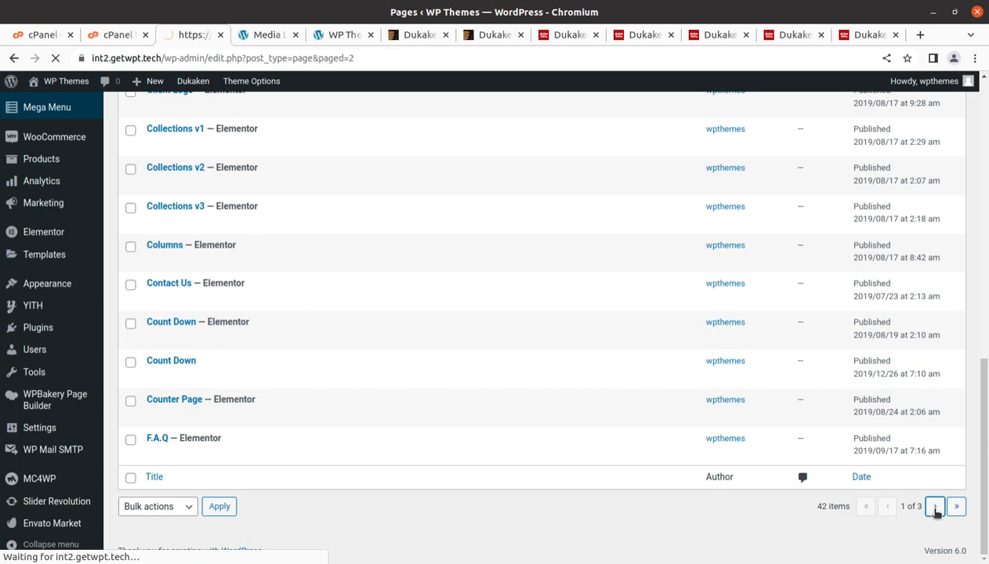
pyautogui.scroll(-3, 313, 408)
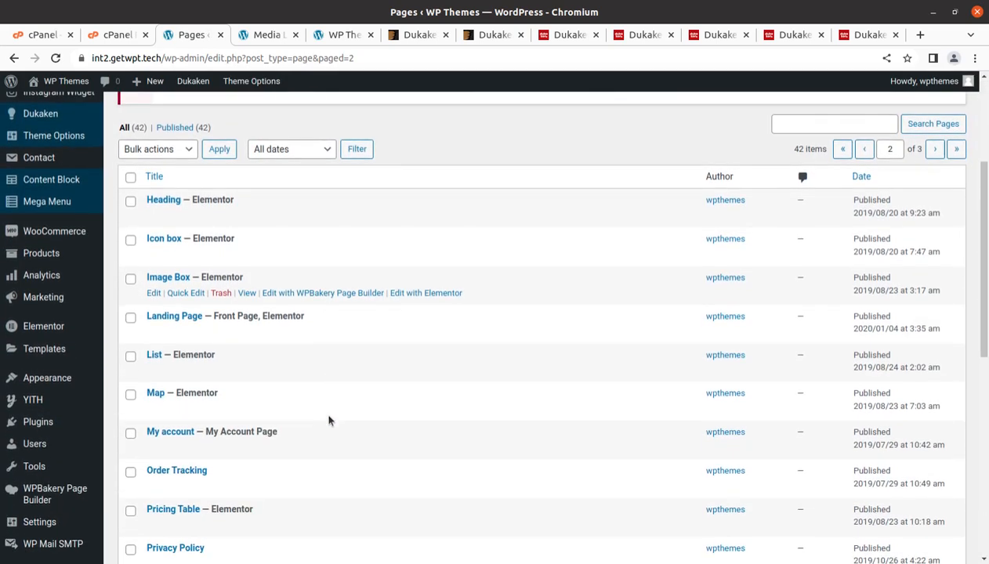
pyautogui.scroll(-5, 329, 420)
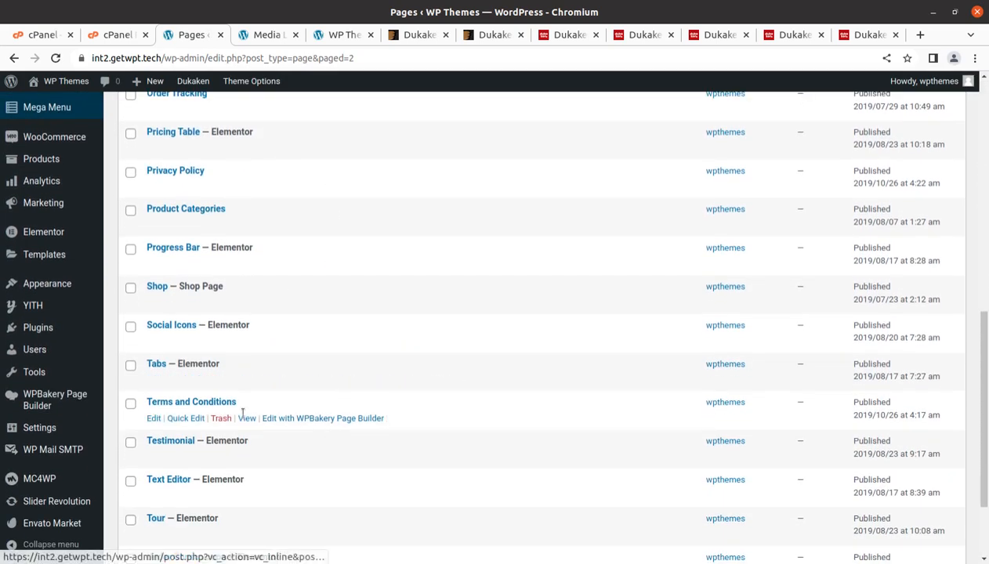
pyautogui.scroll(-2, 247, 407)
pyautogui.scroll(3, 265, 399)
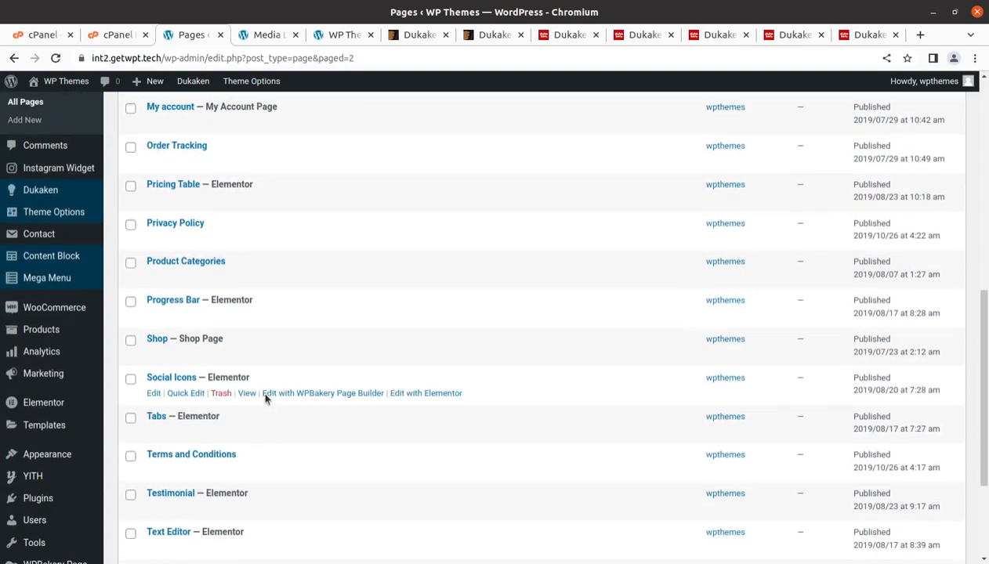
pyautogui.scroll(3, 265, 398)
pyautogui.scroll(2, 267, 398)
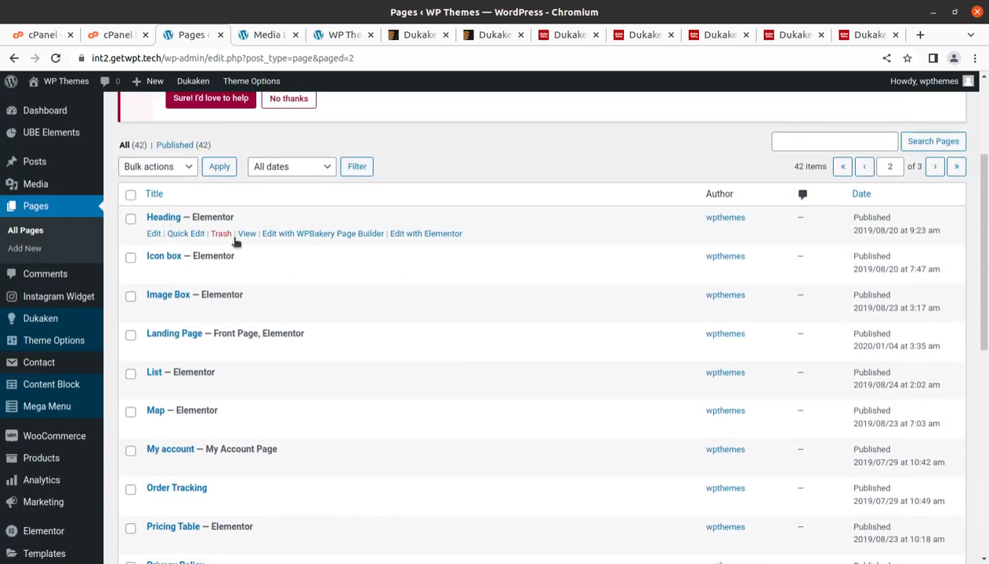
pyautogui.scroll(-5, 317, 302)
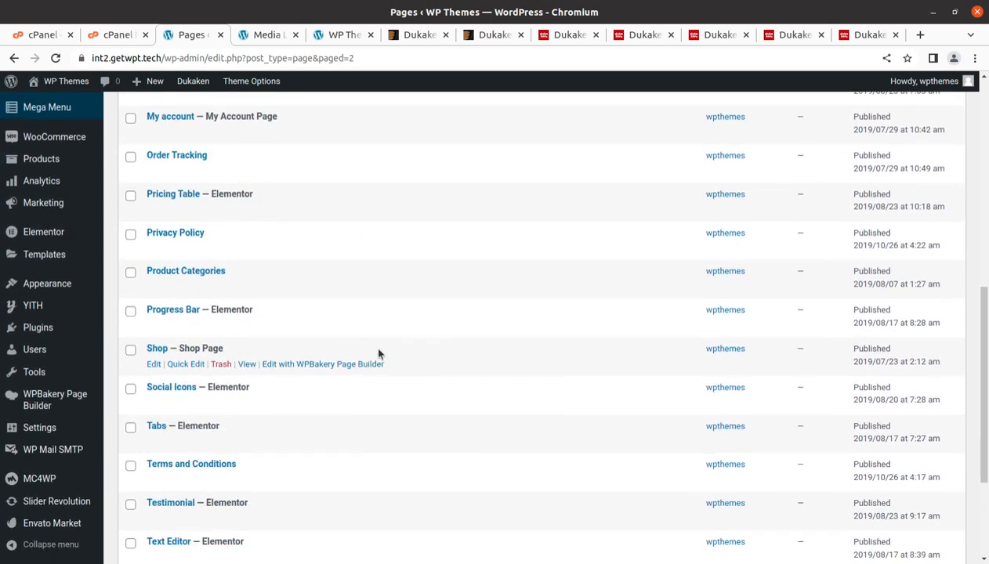
pyautogui.scroll(-3, 378, 354)
# Step: Check the last page of the Pages list, and return to page 2 to review its entries again
pyautogui.click(934, 508)
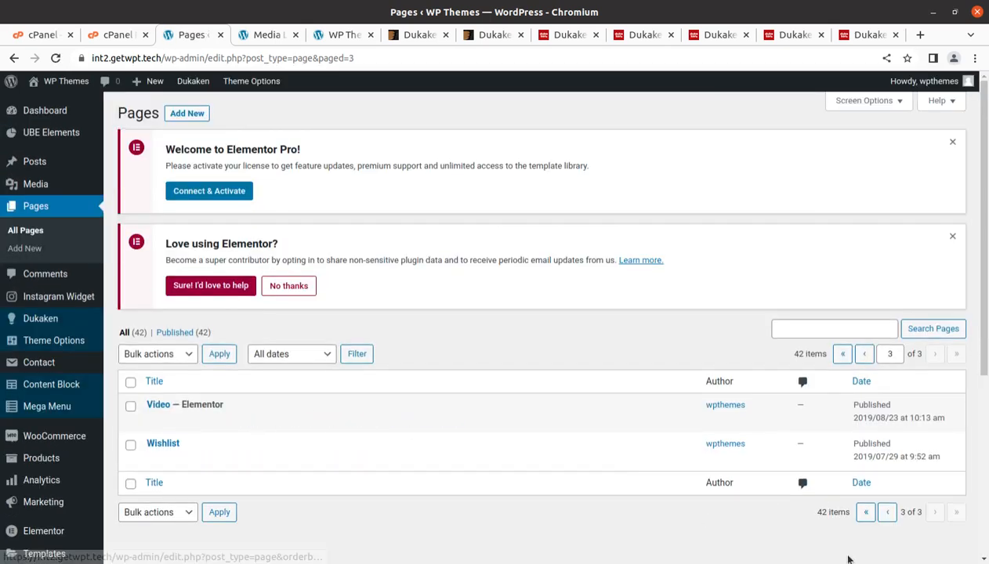
pyautogui.click(888, 514)
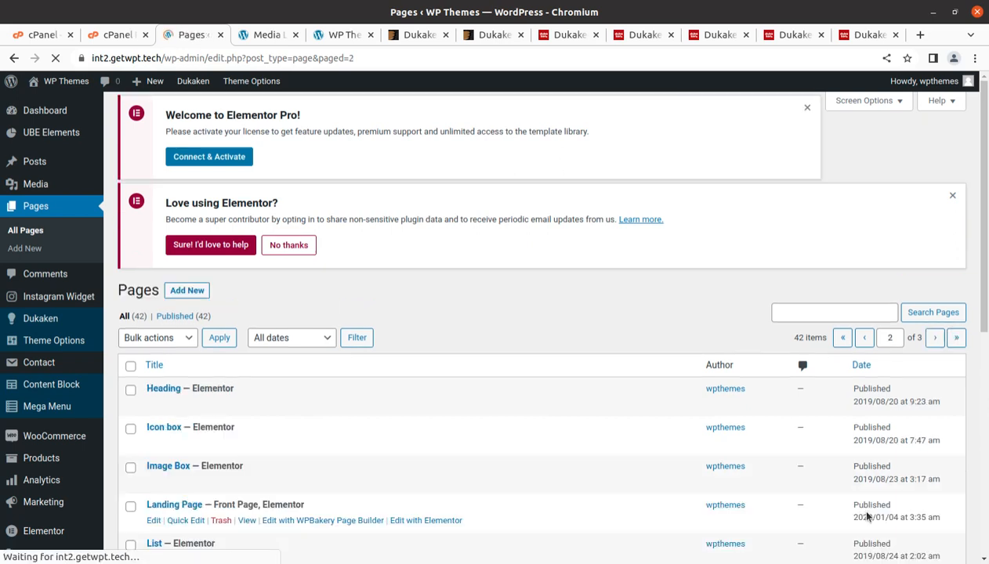
pyautogui.scroll(-2, 363, 407)
pyautogui.scroll(-3, 363, 427)
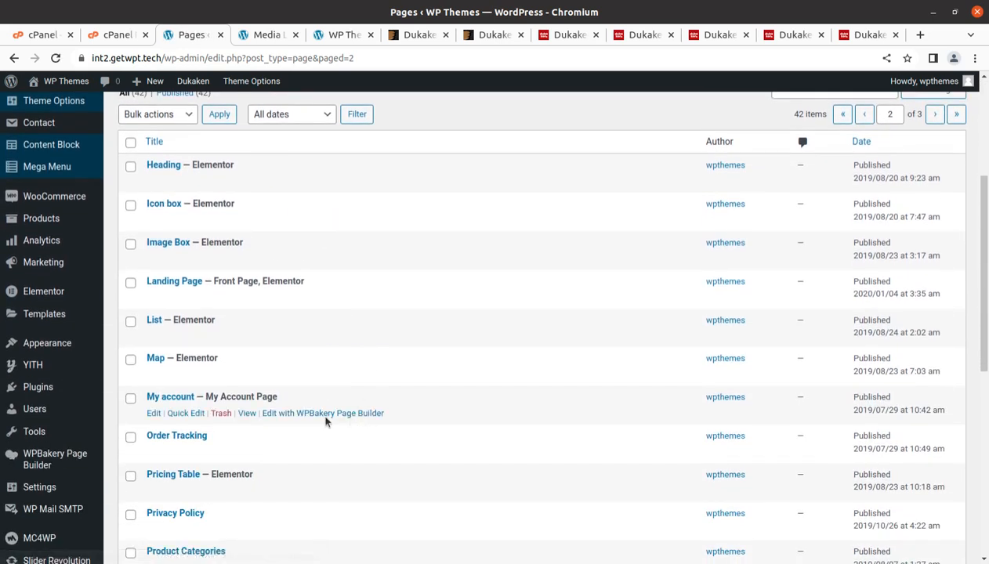
pyautogui.scroll(-3, 205, 276)
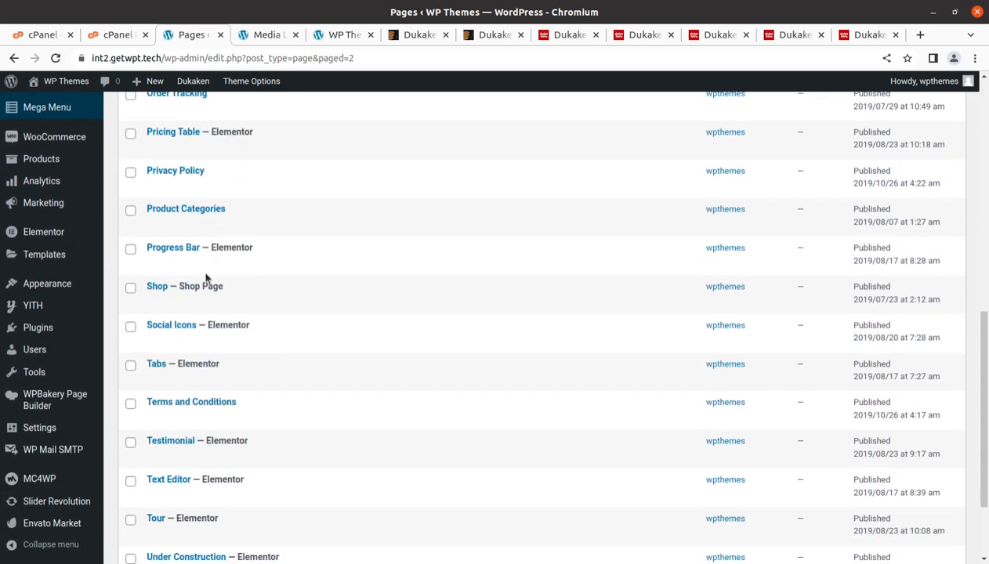
pyautogui.scroll(-2, 205, 282)
pyautogui.scroll(5, 206, 280)
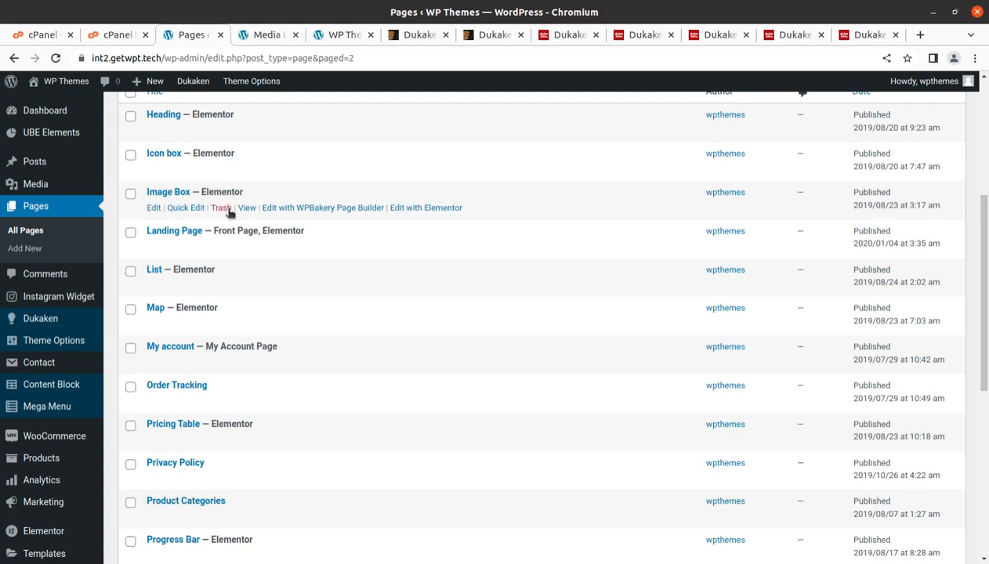
pyautogui.scroll(-5, 459, 330)
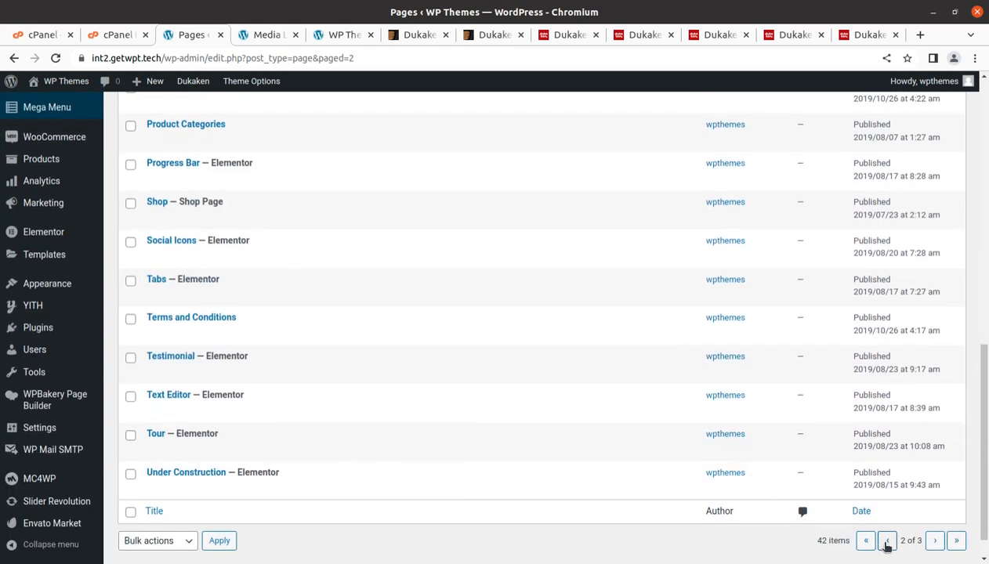
# Step: Return to page 1 of the Pages list and look through its entries to the end
pyautogui.click(887, 540)
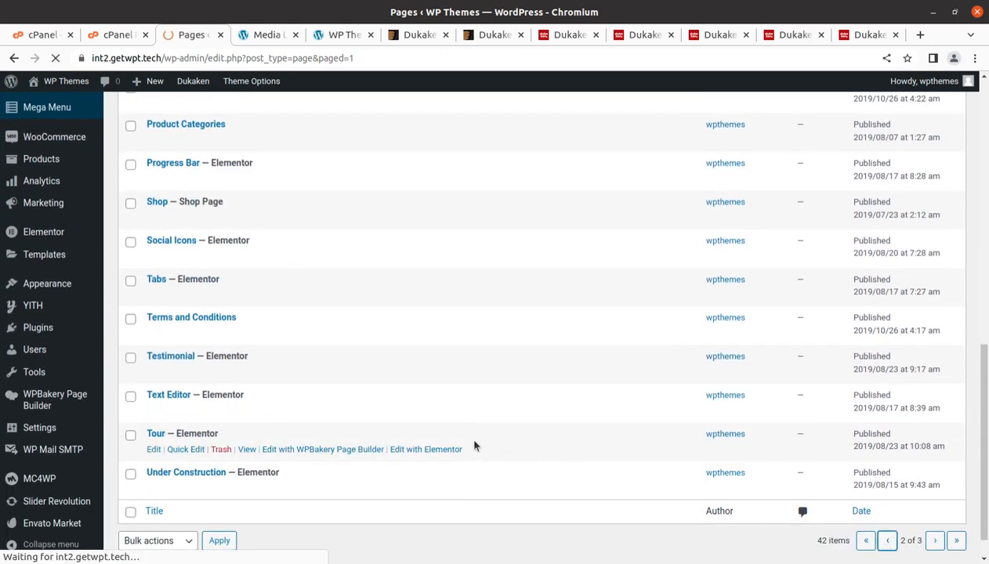
pyautogui.scroll(-2, 339, 401)
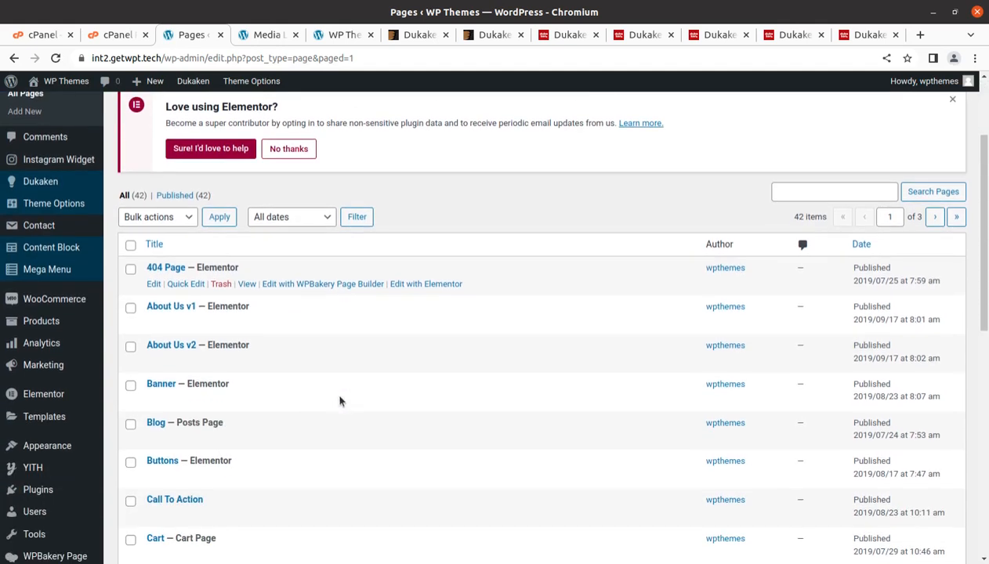
pyautogui.scroll(-1, 341, 400)
pyautogui.scroll(-2, 319, 393)
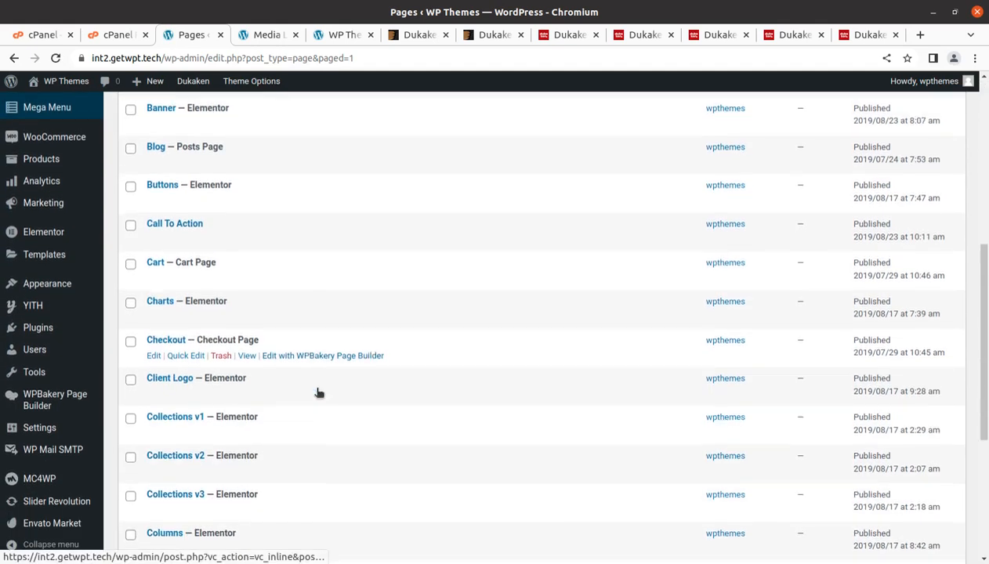
pyautogui.scroll(-3, 320, 392)
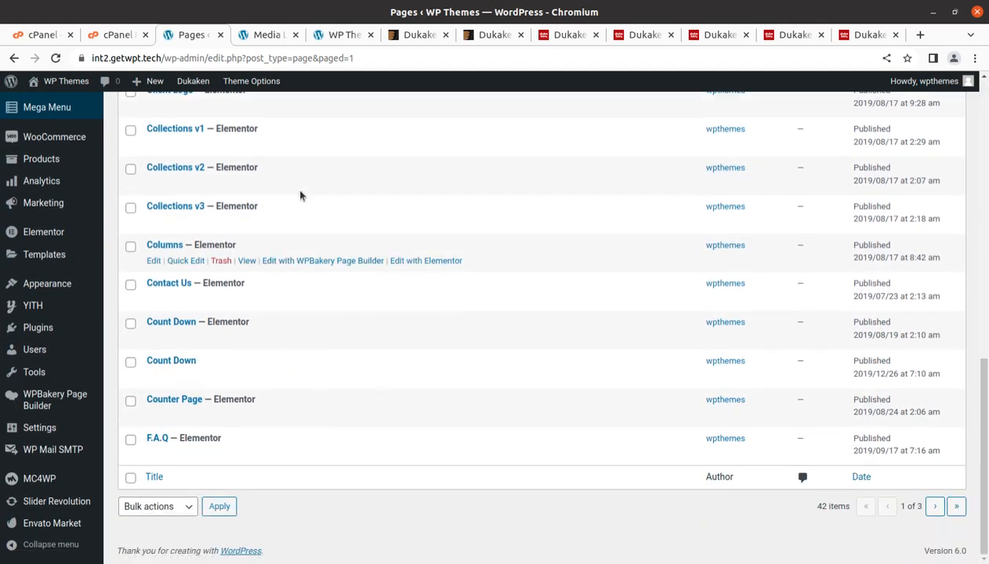
# Step: Close the Media Library tab and show the Elementor editing options at the start of the site's home page
pyautogui.click(259, 36)
pyautogui.scroll(3, 255, 233)
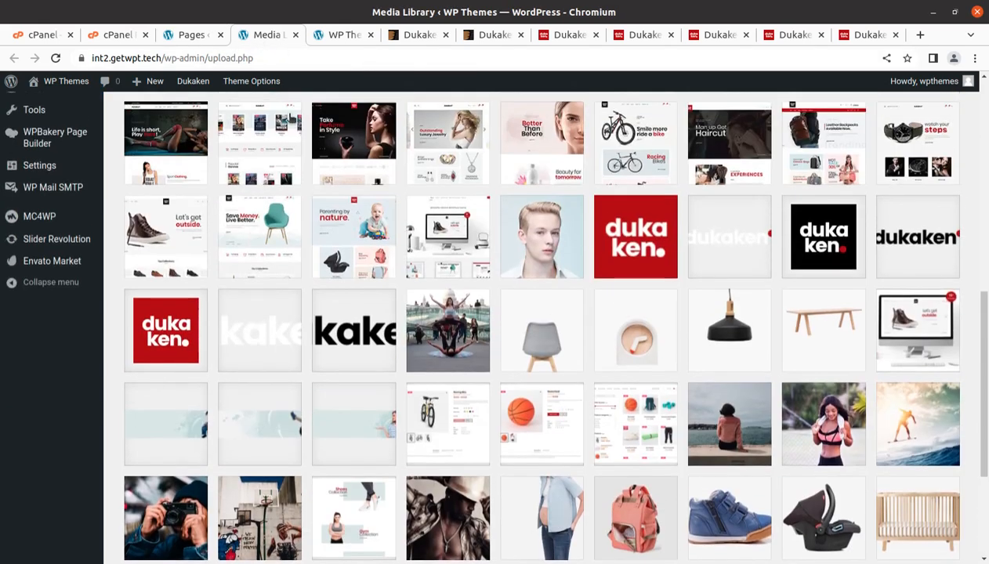
pyautogui.click(295, 35)
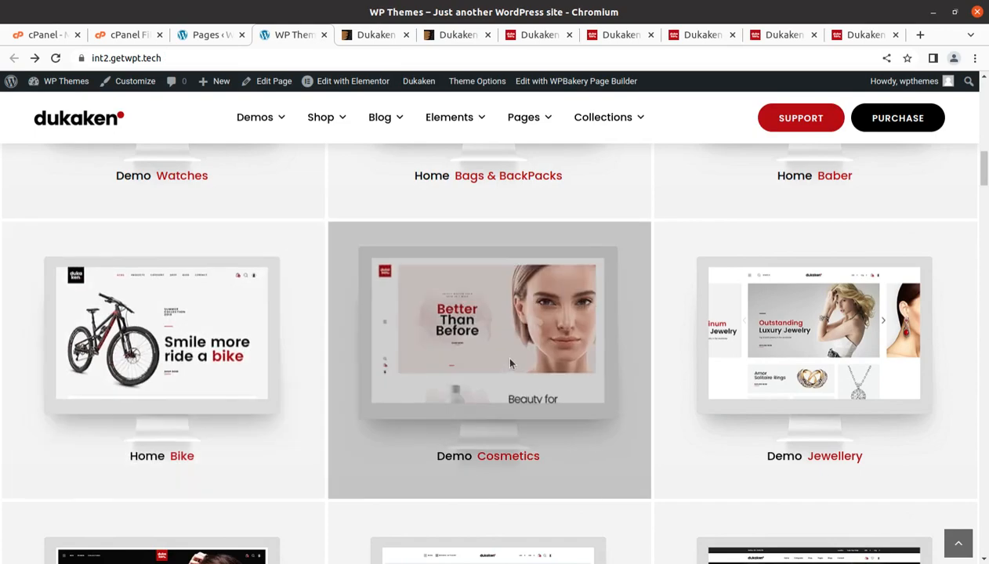
pyautogui.scroll(10, 502, 353)
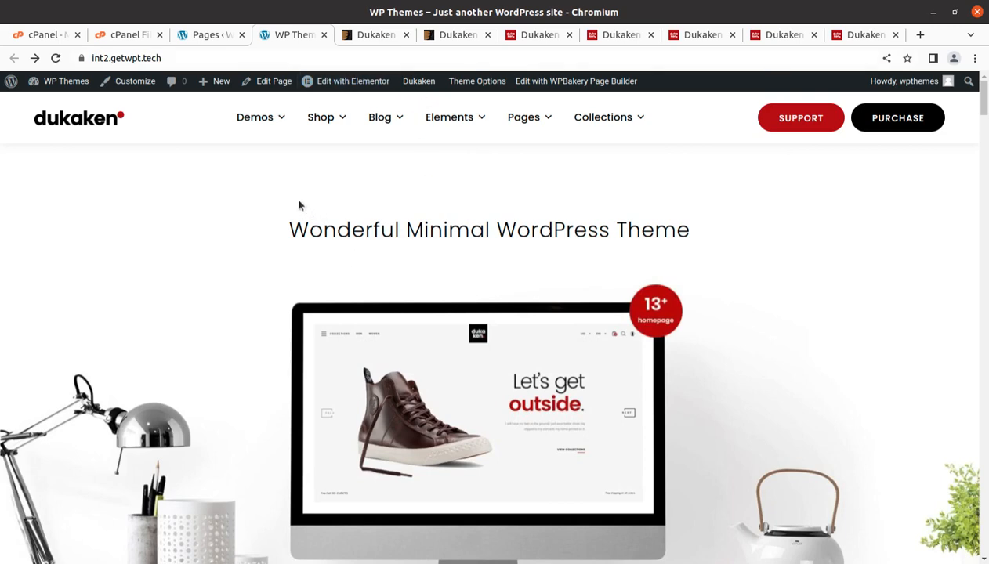
pyautogui.moveTo(322, 81)
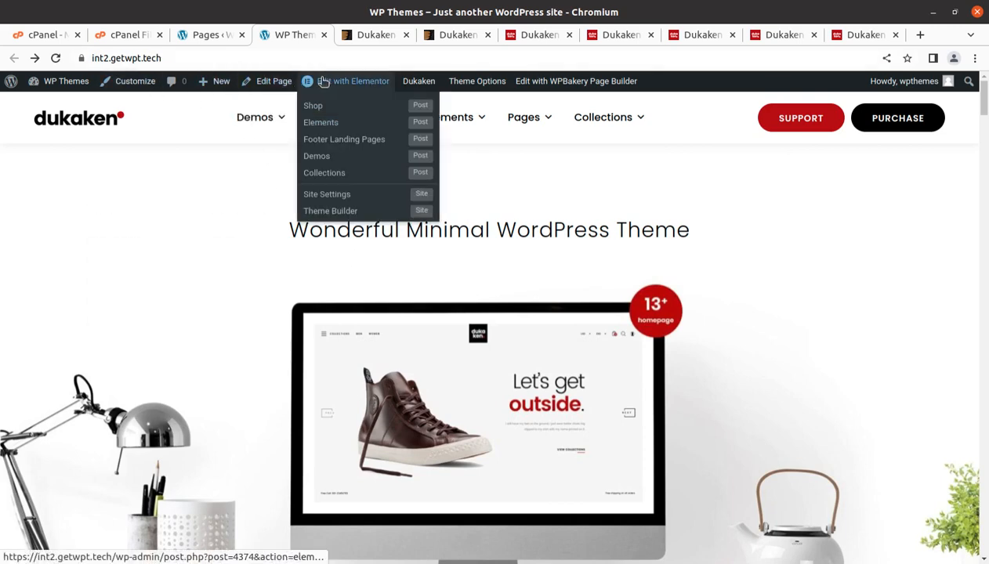
# Step: Switch back to the admin's Pages list and open the Dukaken theme's Install Demo page to view the available demos
pyautogui.click(210, 35)
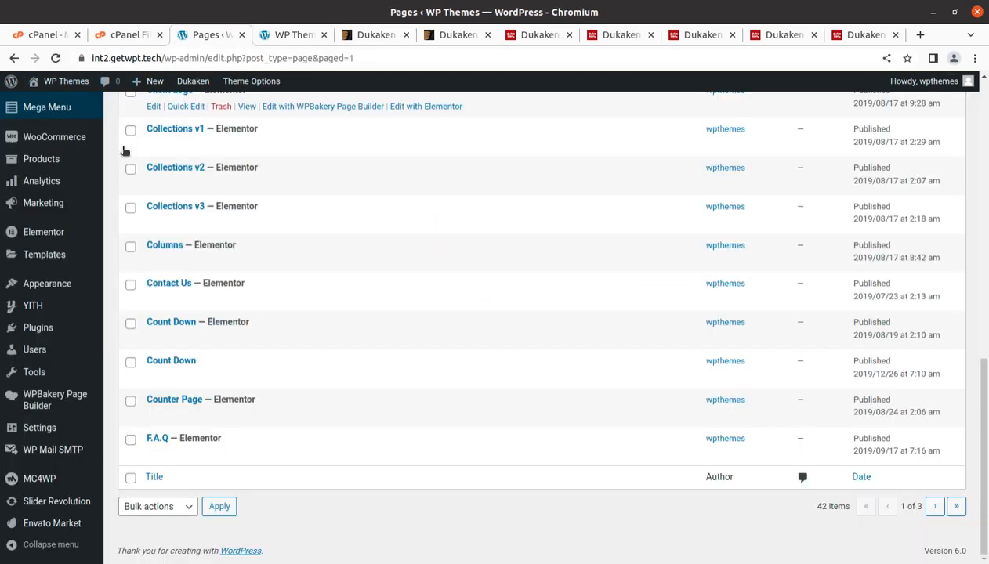
pyautogui.scroll(5, 68, 219)
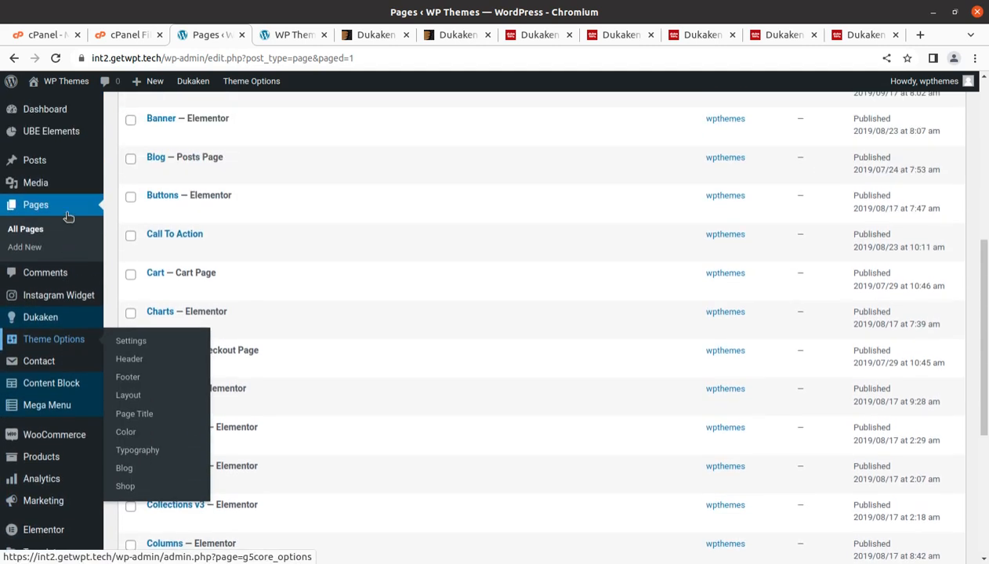
pyautogui.scroll(1, 69, 217)
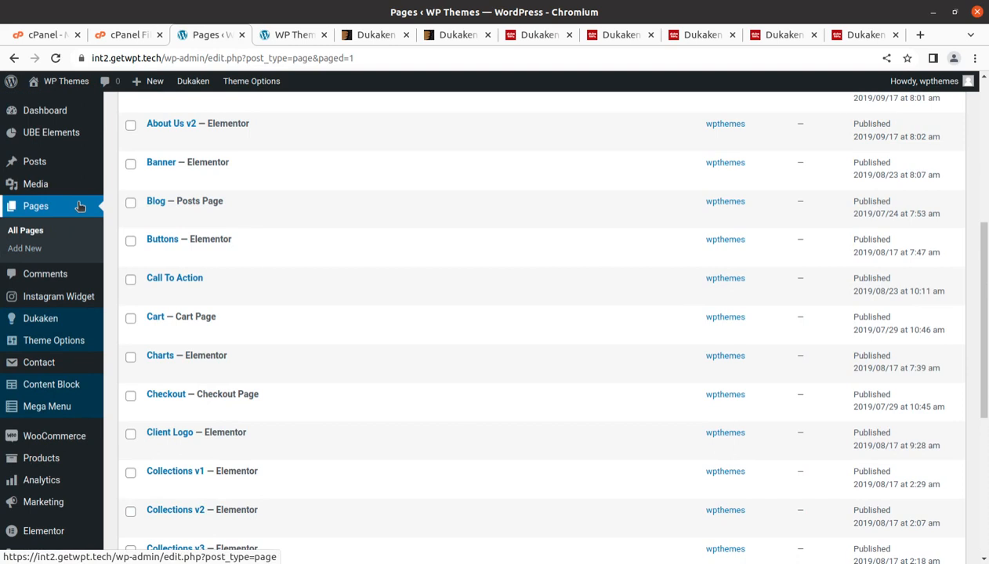
pyautogui.scroll(4, 79, 206)
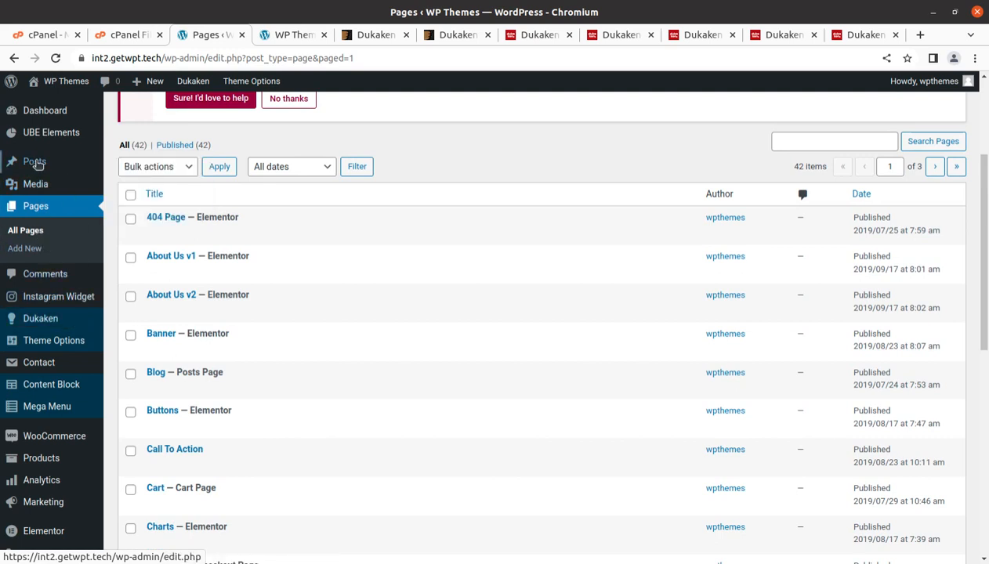
pyautogui.scroll(-2, 48, 259)
pyautogui.moveTo(49, 271)
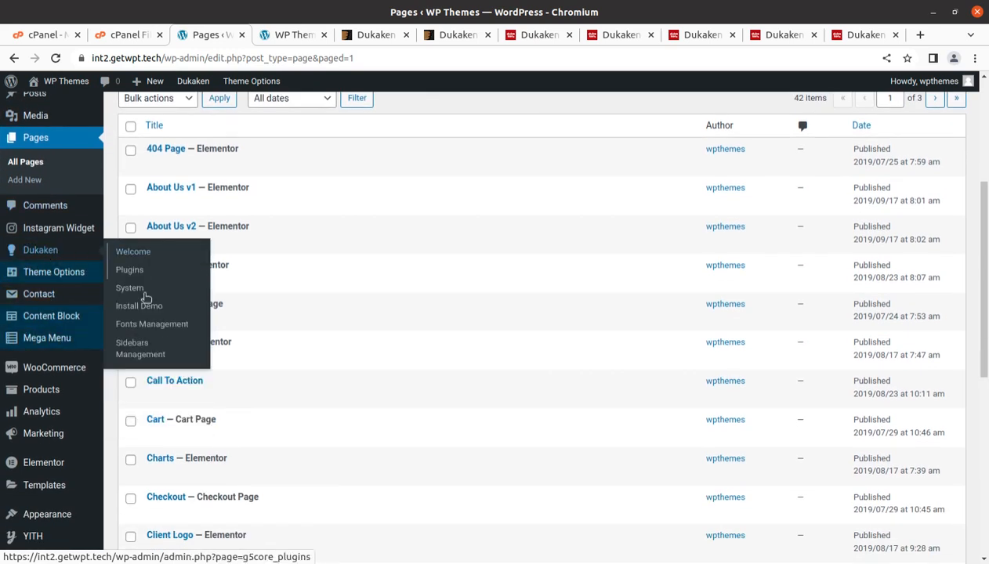
pyautogui.click(132, 312)
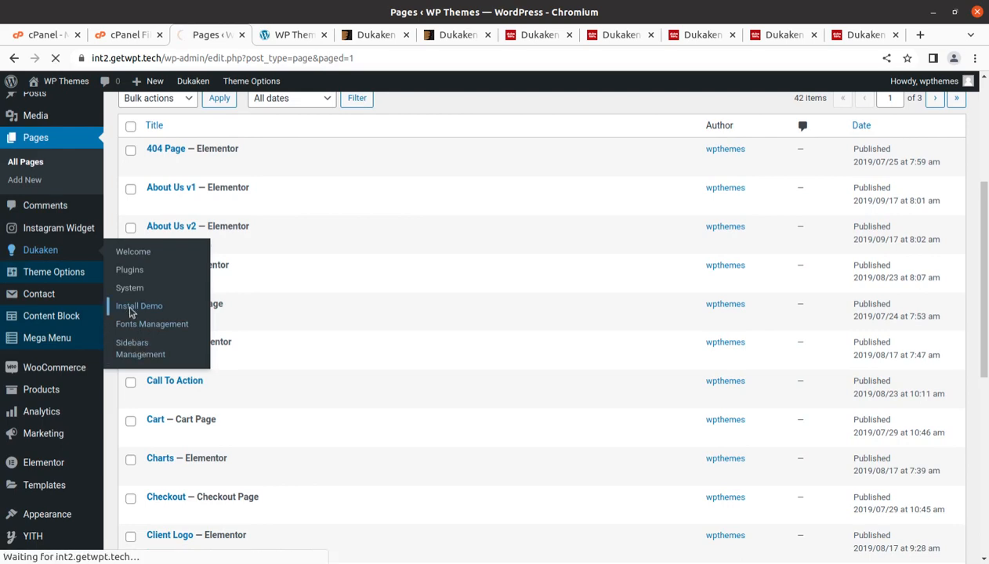
pyautogui.scroll(-4, 311, 325)
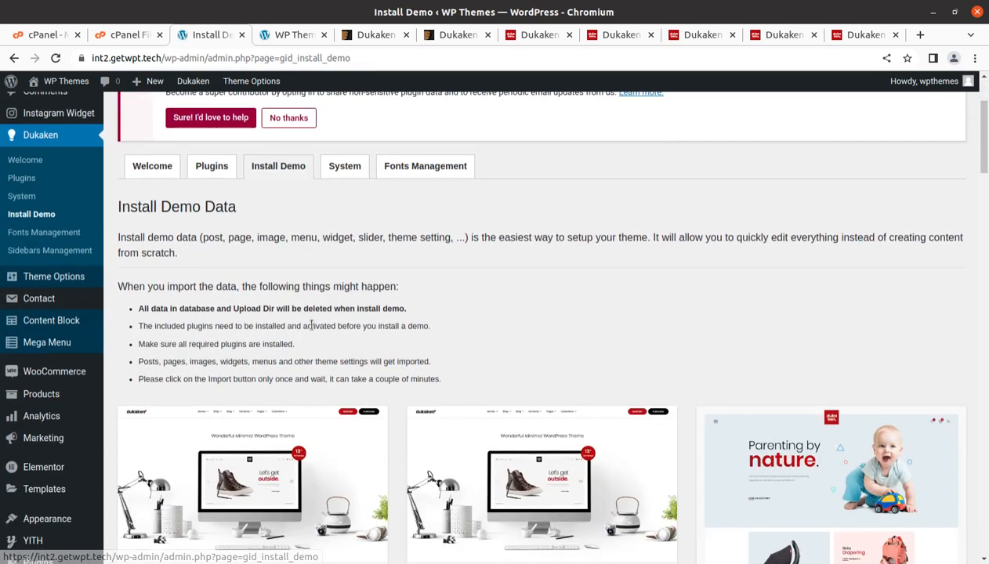
# Step: Look through the demos offered on the Install Demo page, from Main through Furniture, Shoes and Fashion to Bags and Barber
pyautogui.scroll(-2, 311, 325)
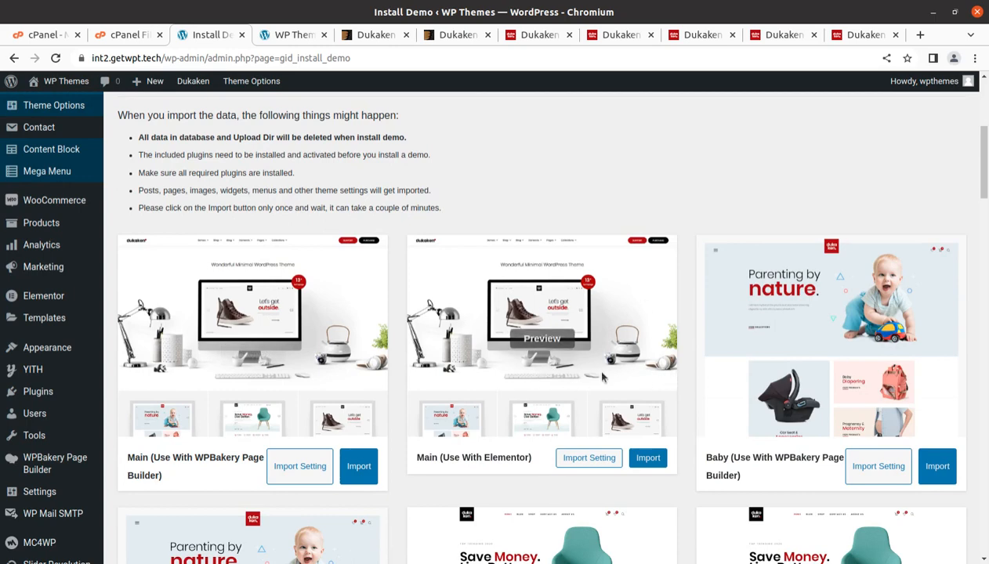
pyautogui.scroll(-3, 601, 377)
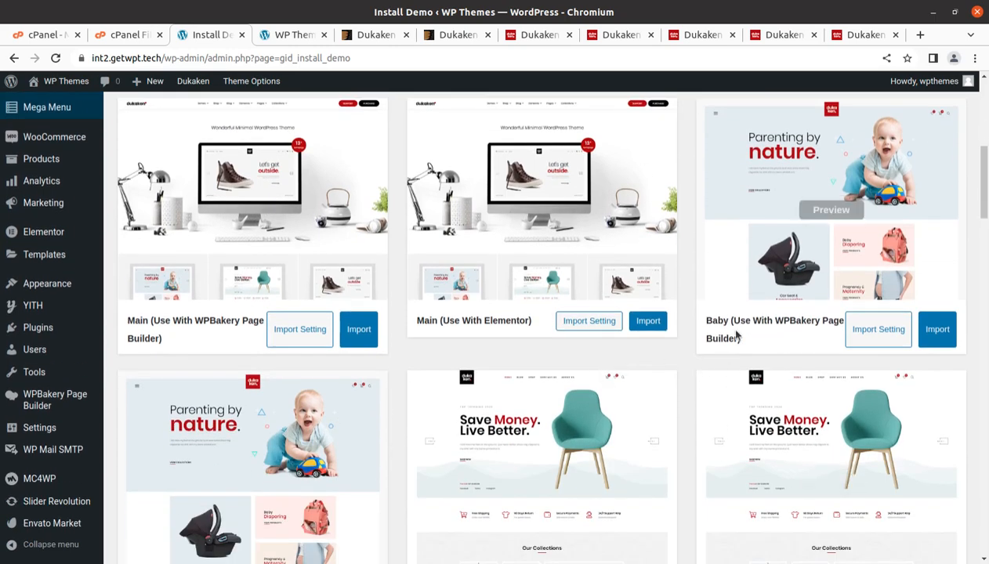
pyautogui.scroll(-4, 548, 414)
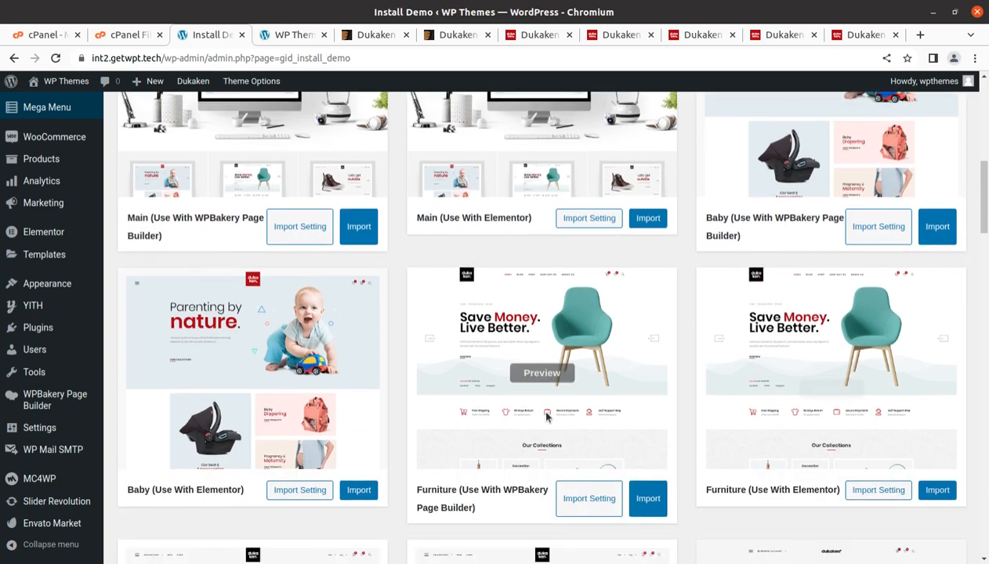
pyautogui.scroll(-2, 278, 372)
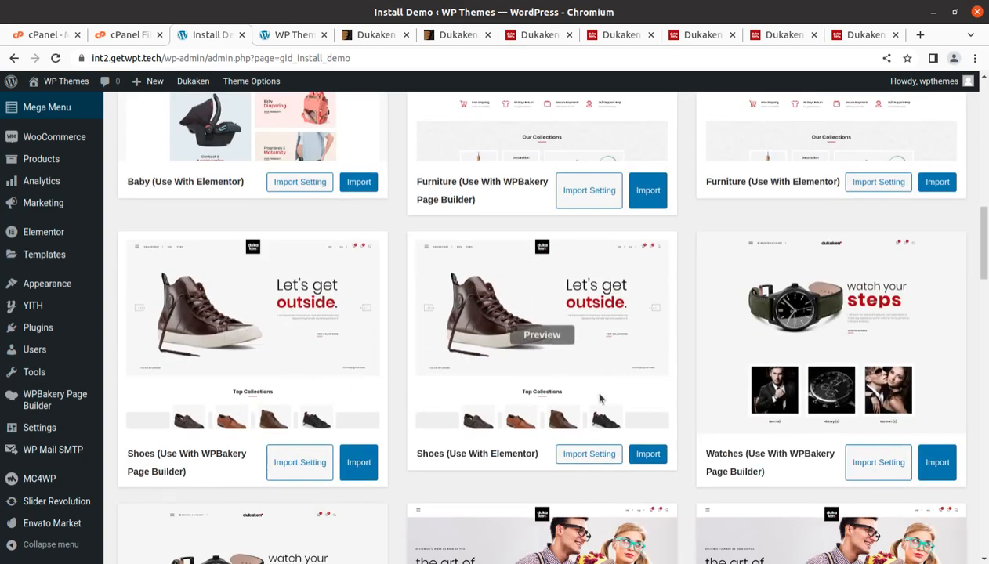
pyautogui.scroll(-3, 766, 293)
pyautogui.scroll(-6, 626, 309)
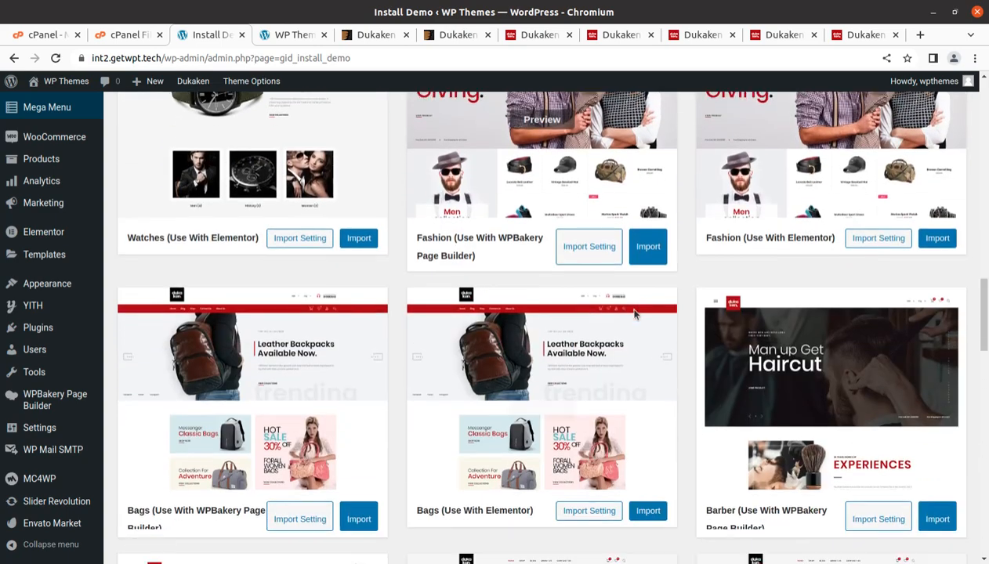
pyautogui.scroll(6, 631, 310)
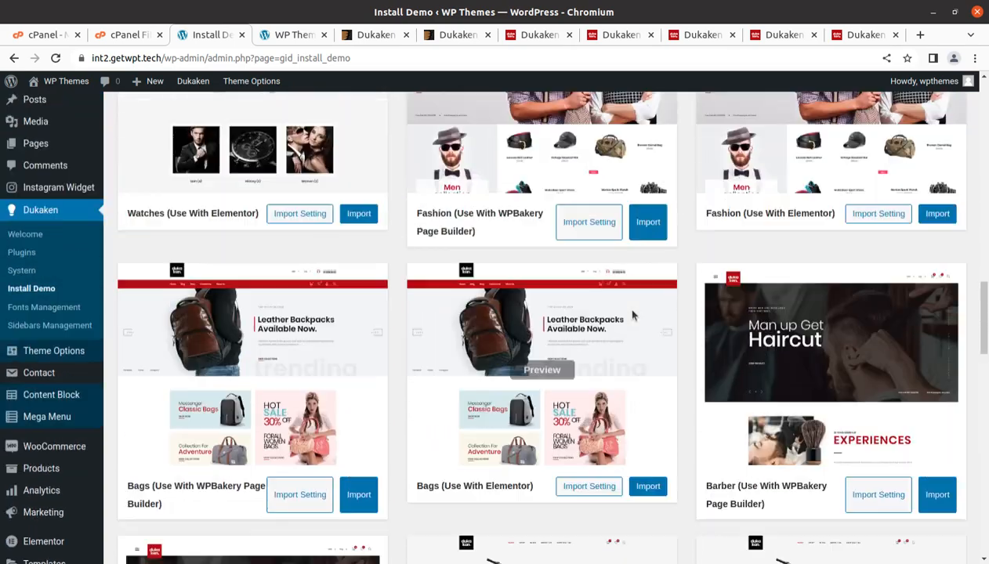
pyautogui.scroll(2, 179, 286)
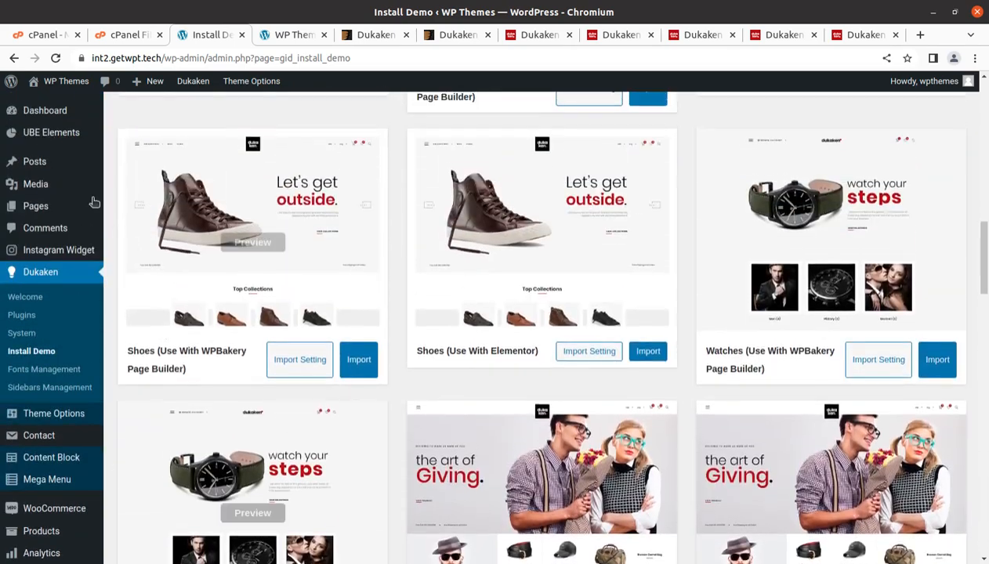
# Step: Show the Elementor editing options on the site's home page, and return to the Install Demo page
pyautogui.click(291, 35)
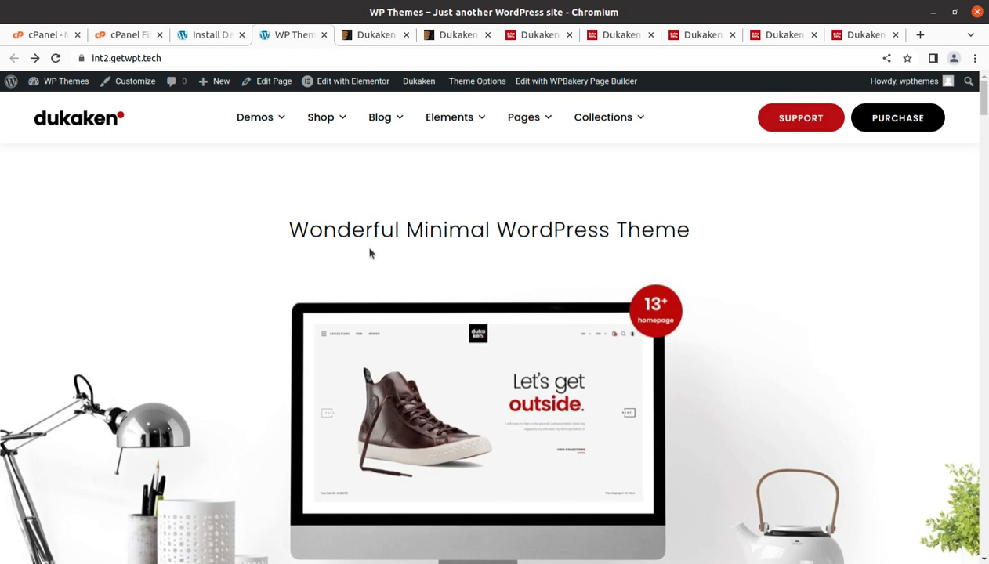
pyautogui.scroll(-5, 370, 252)
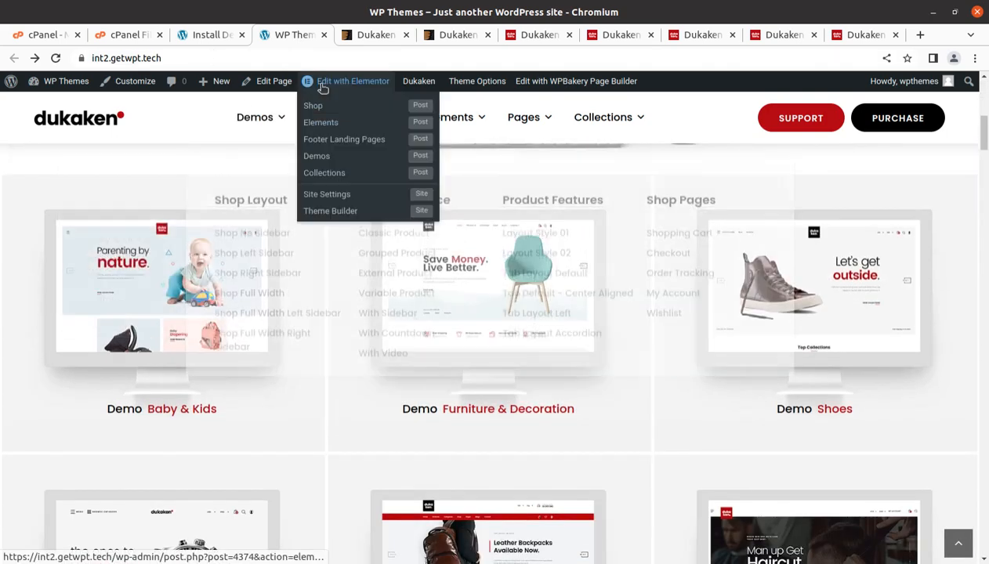
pyautogui.click(213, 34)
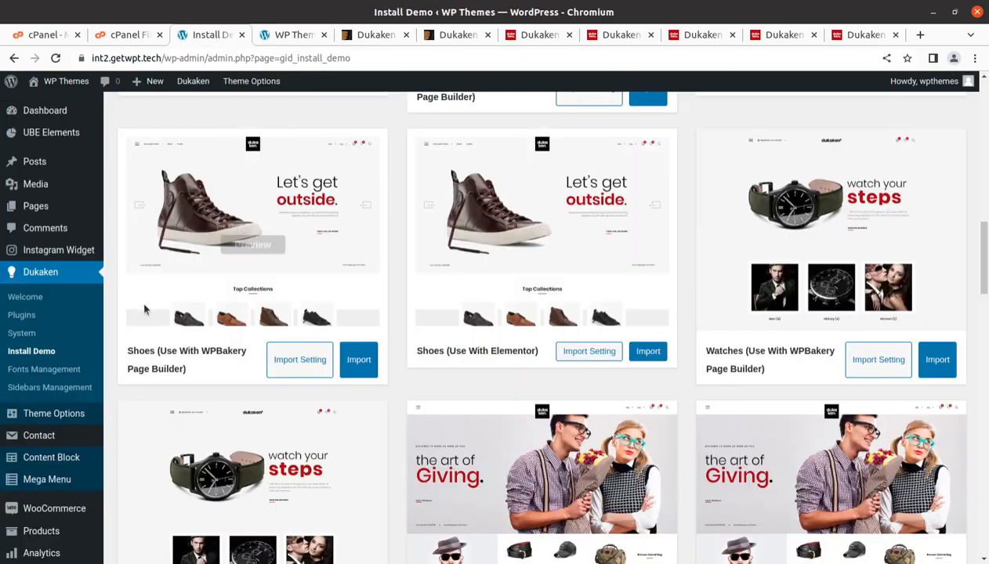
# Step: Open the UBE Elements settings page and look over its Welcome content
pyautogui.scroll(5, 125, 285)
pyautogui.scroll(8, 125, 285)
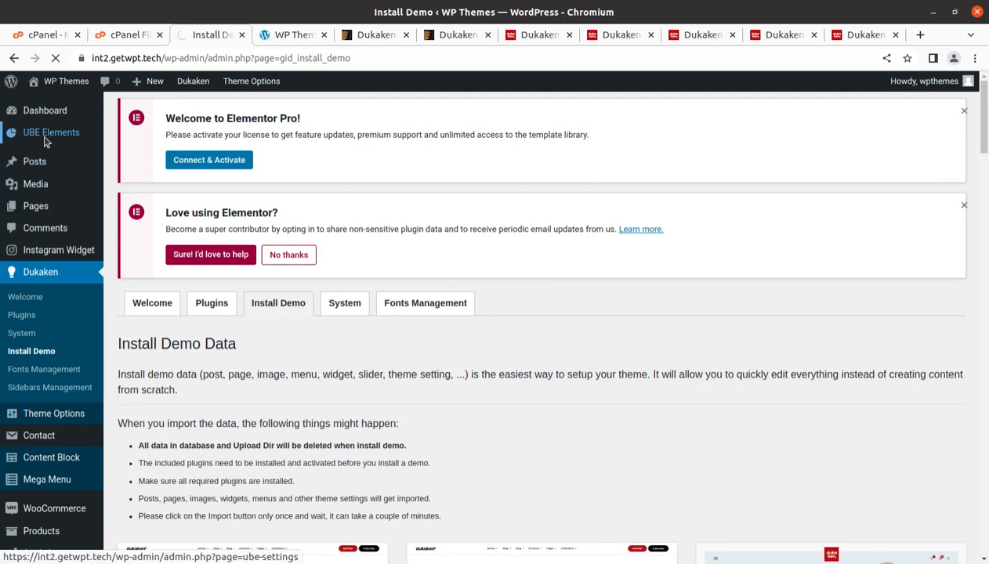
pyautogui.scroll(-4, 663, 407)
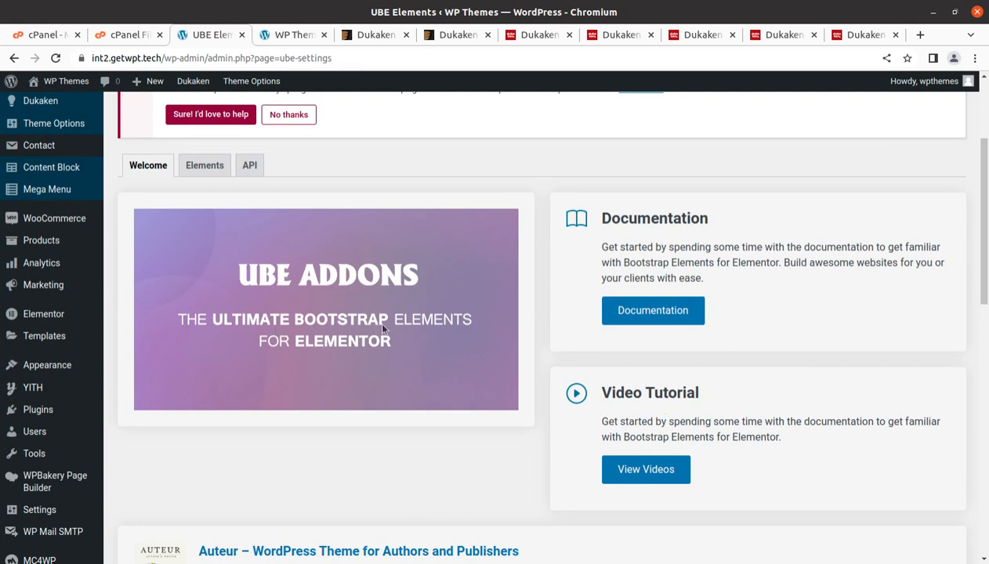
pyautogui.scroll(3, 346, 363)
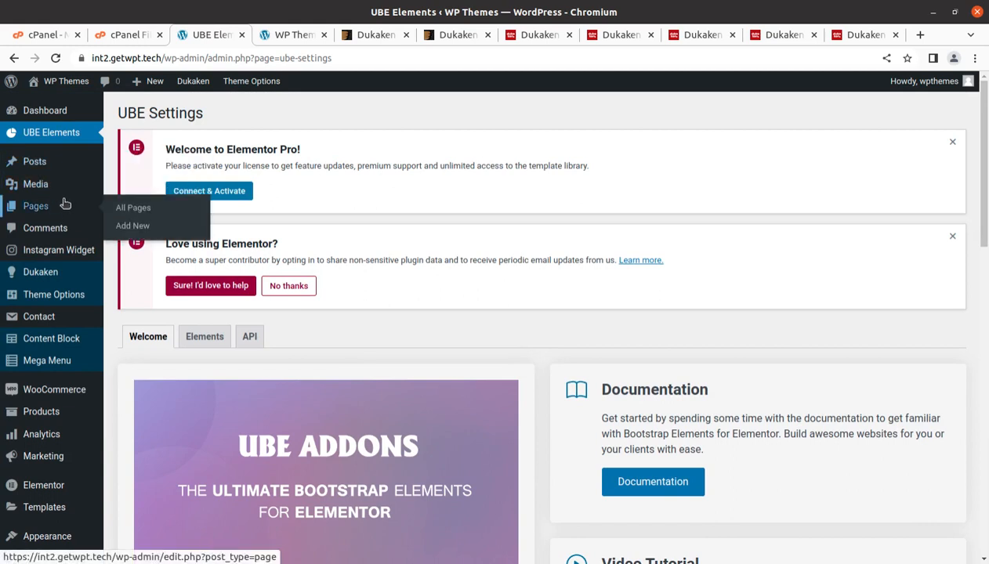
# Step: Open the Dukaken theme's Fonts Management page and look through the available Google fonts and the active fonts
pyautogui.moveTo(60, 243)
pyautogui.moveTo(53, 277)
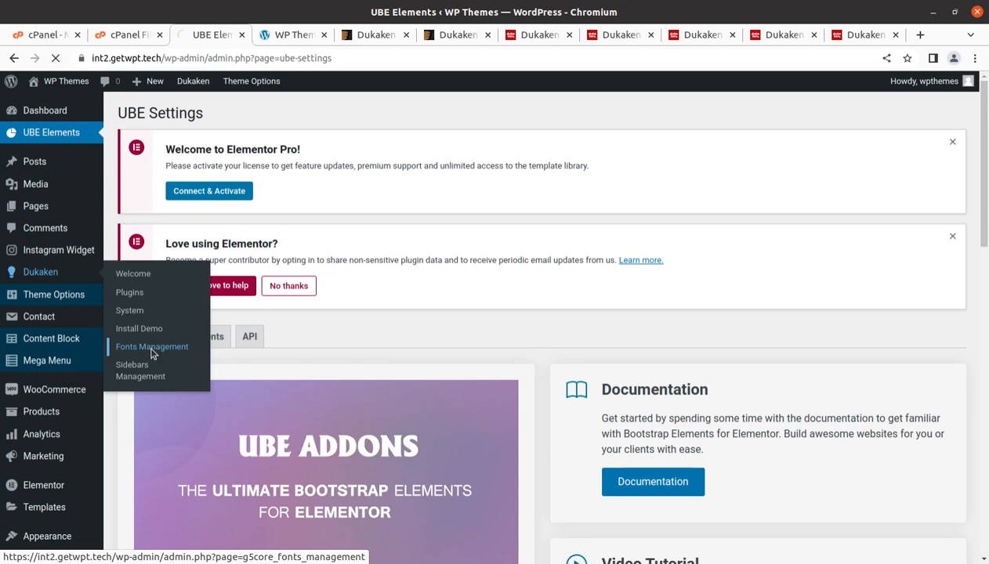
pyautogui.scroll(-1, 375, 404)
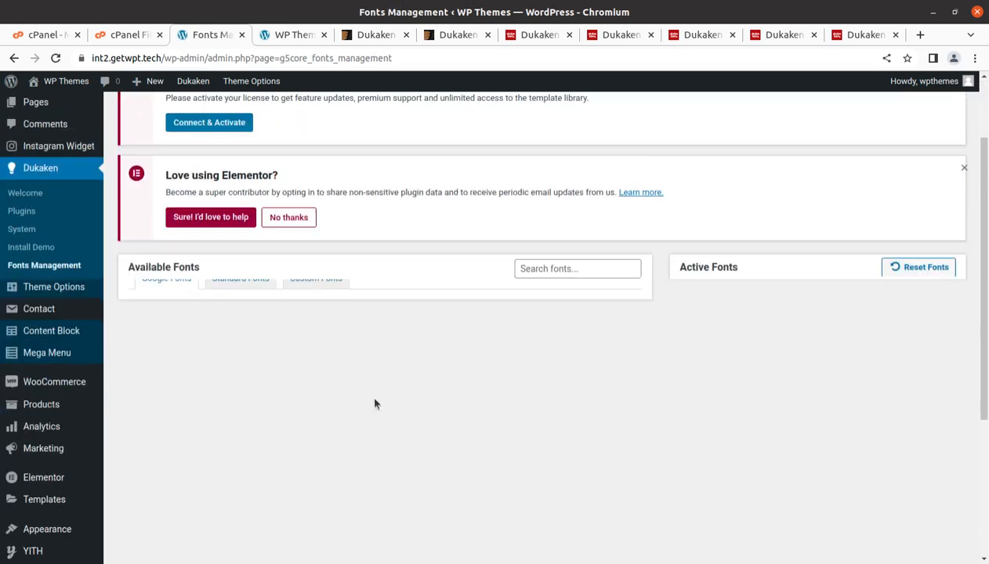
pyautogui.scroll(-1, 374, 403)
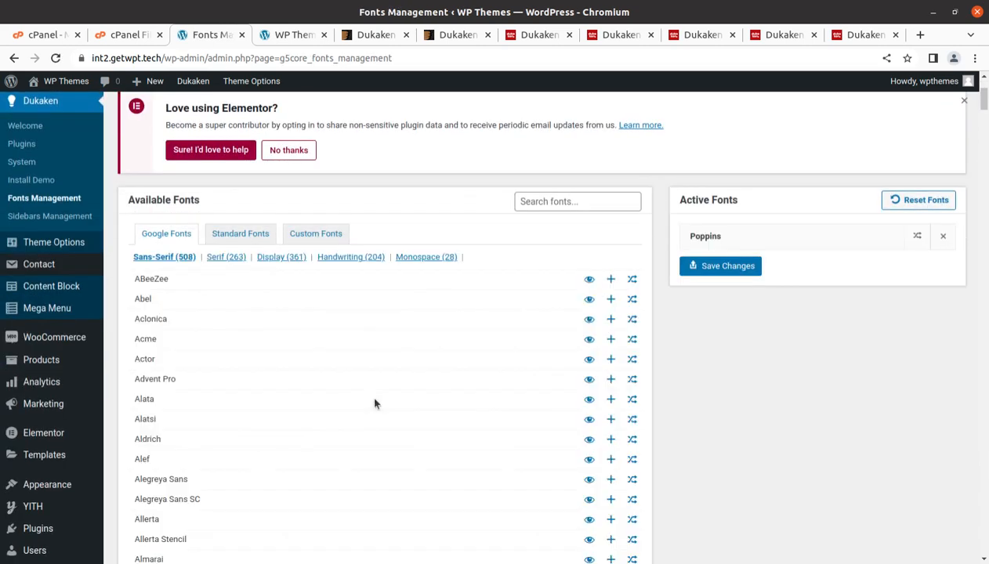
pyautogui.scroll(-3, 374, 404)
pyautogui.scroll(3, 374, 404)
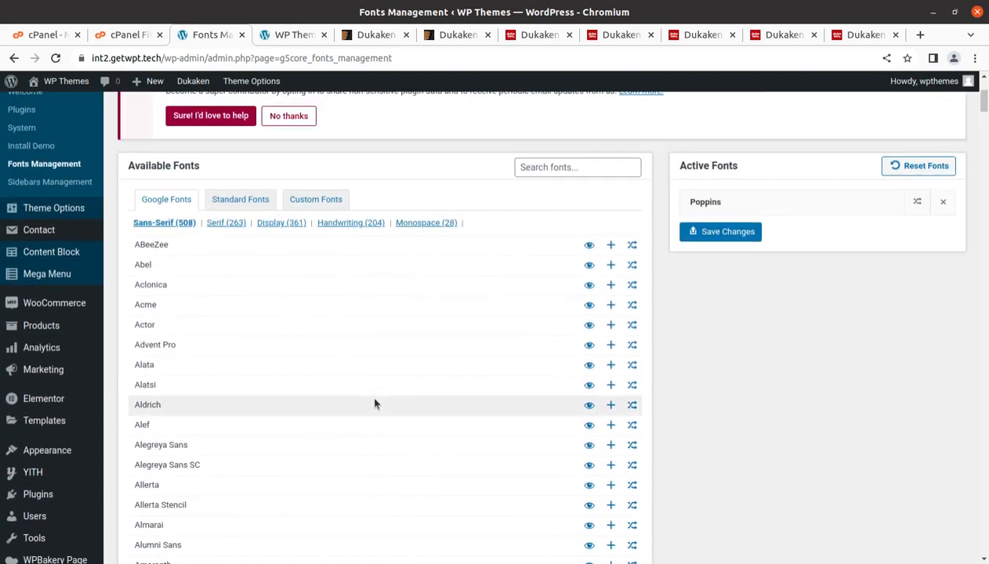
pyautogui.scroll(2, 375, 403)
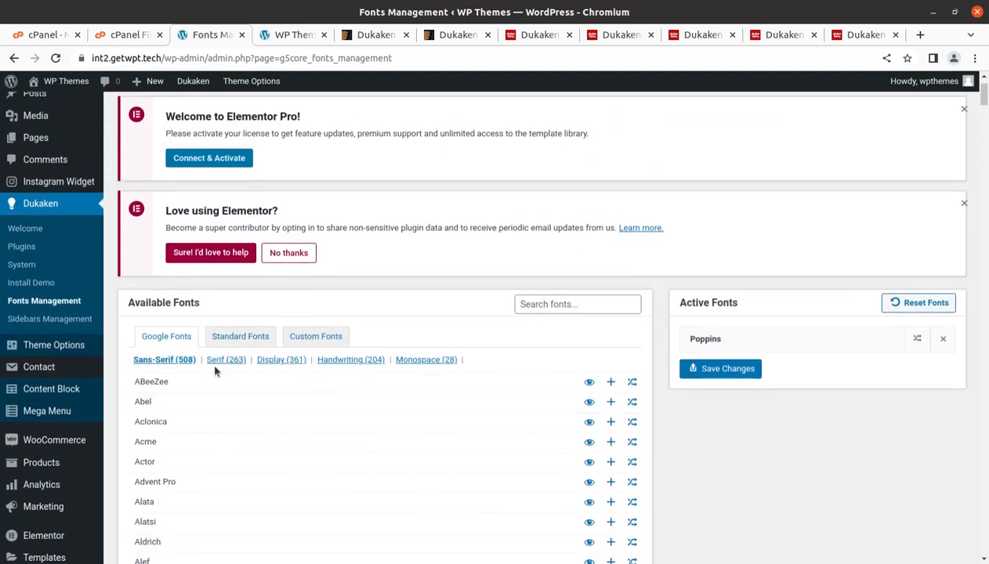
# Step: Open the Dukaken theme's Sidebars Management page and check the widget area form and the existing widget areas
pyautogui.click(70, 320)
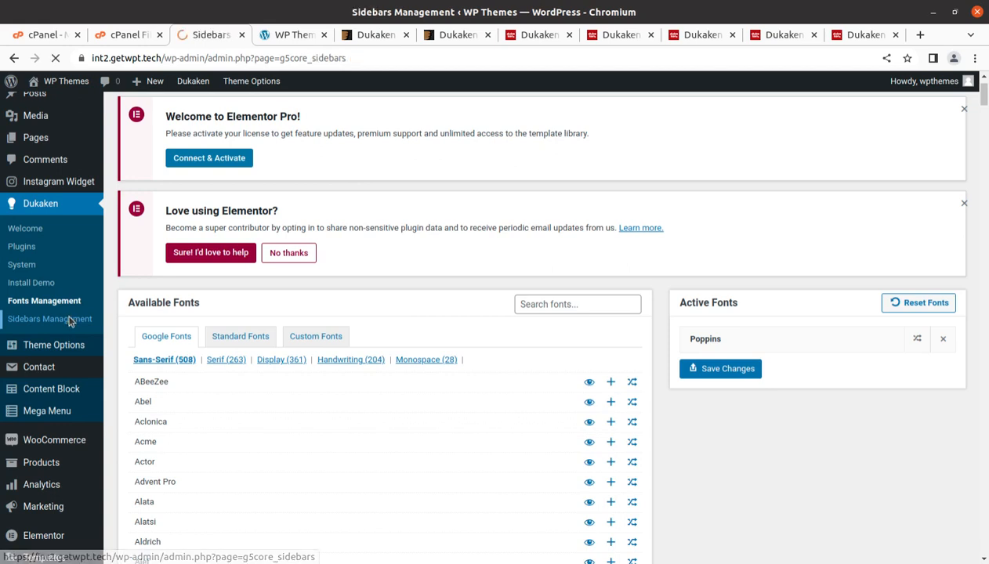
pyautogui.scroll(-3, 371, 310)
pyautogui.scroll(-1, 392, 332)
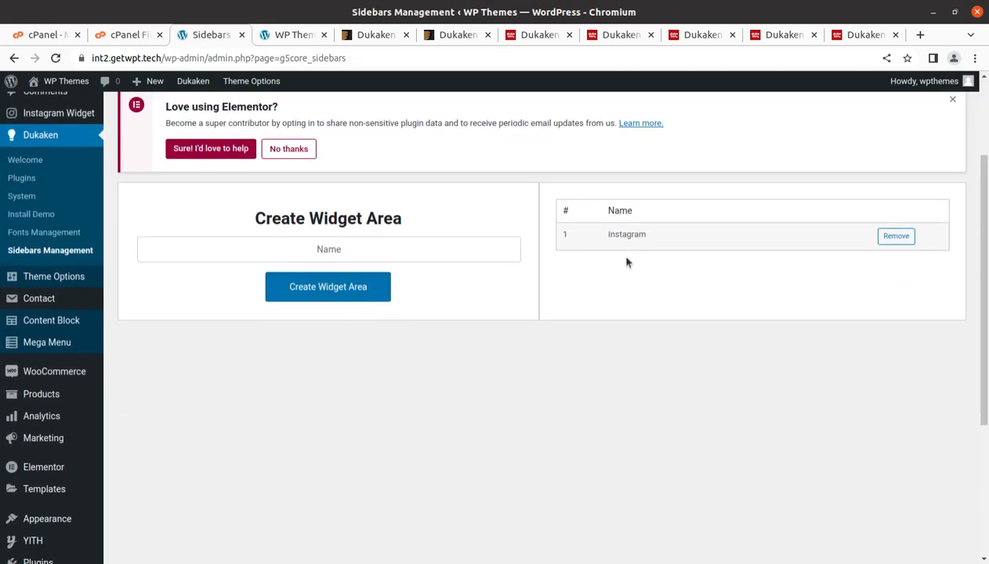
pyautogui.scroll(3, 450, 363)
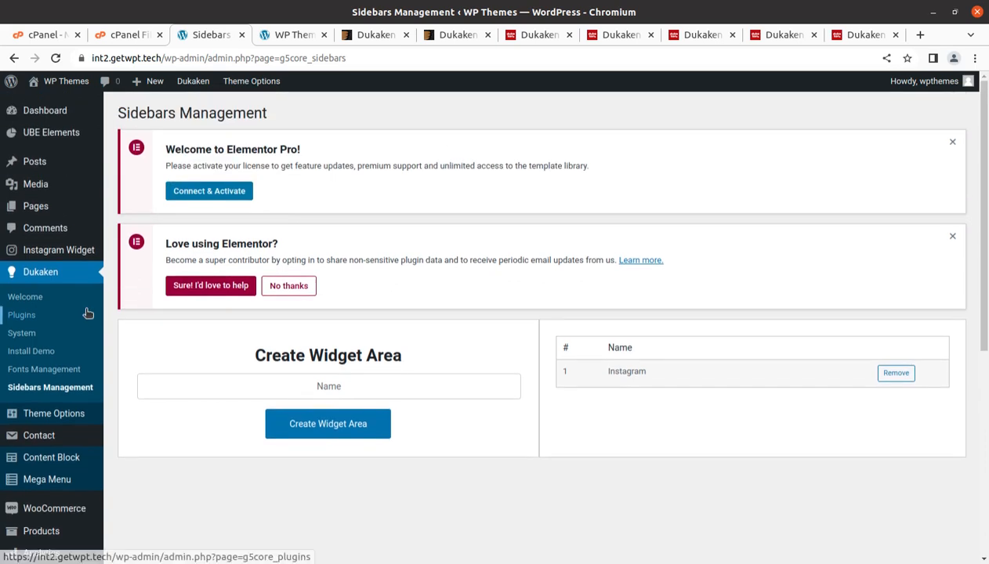
# Step: Open the Theme Options settings and review the General section's options and collapsed groups
pyautogui.scroll(-1, 82, 403)
pyautogui.moveTo(47, 352)
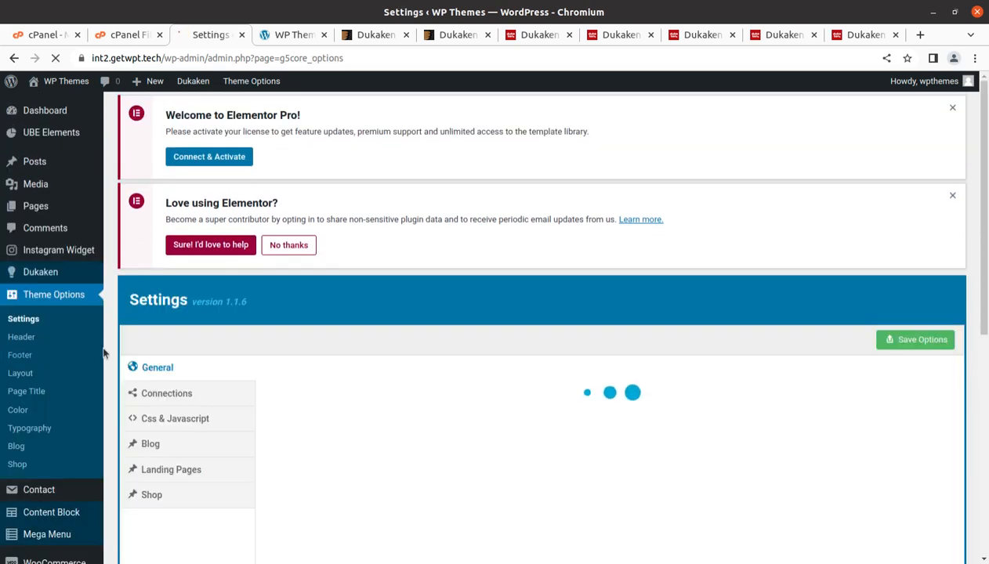
pyautogui.scroll(-2, 371, 333)
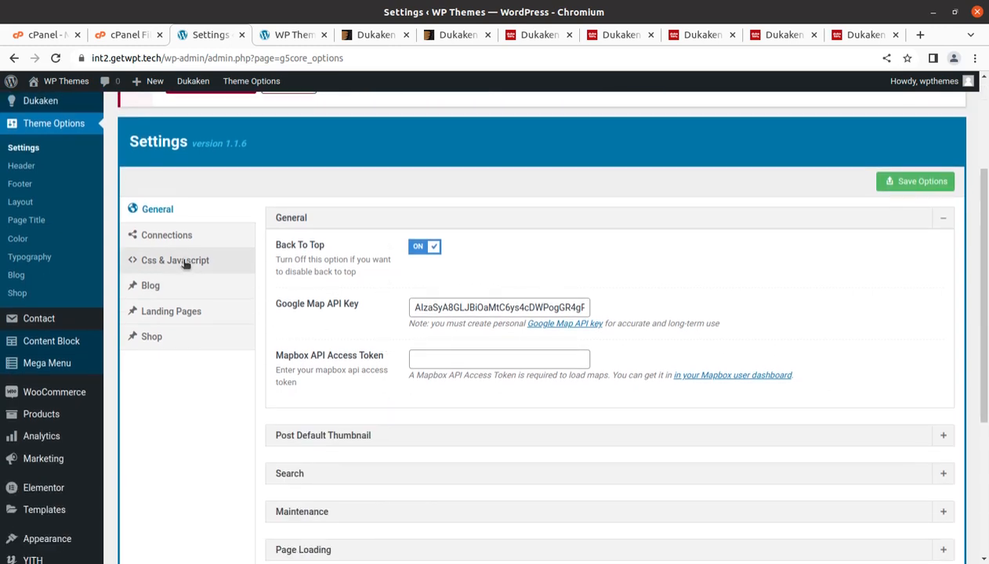
pyautogui.scroll(-3, 559, 321)
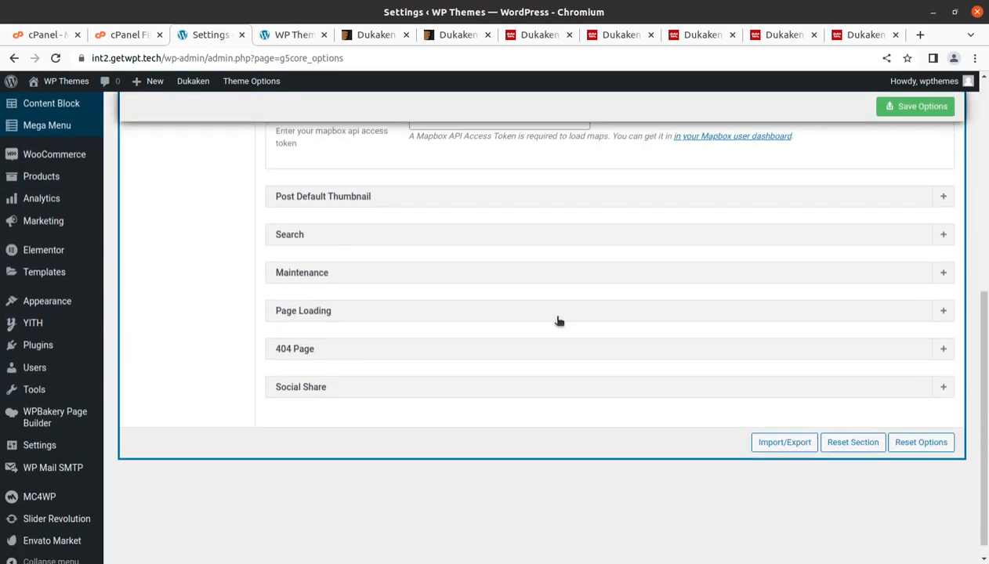
pyautogui.scroll(2, 556, 320)
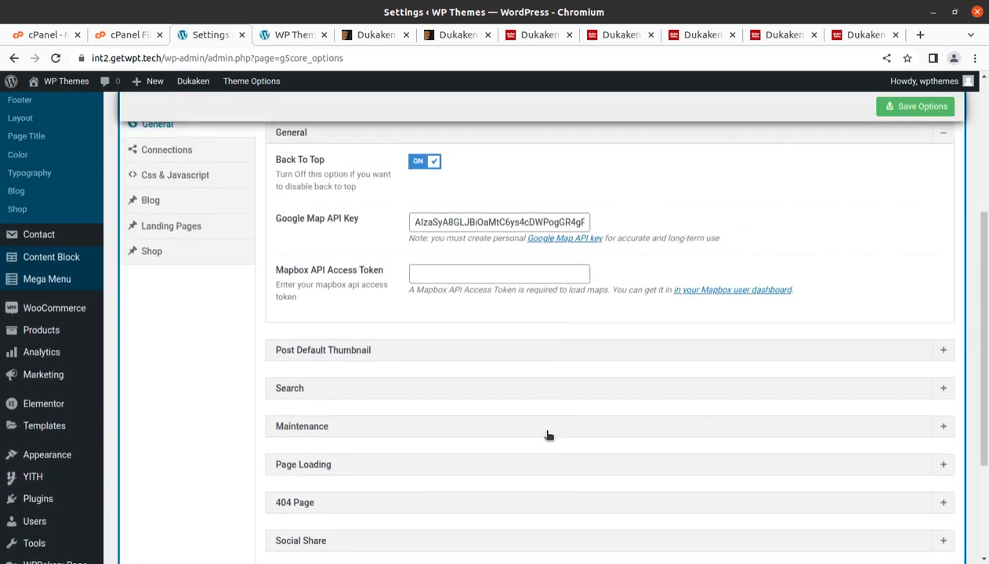
pyautogui.scroll(2, 528, 444)
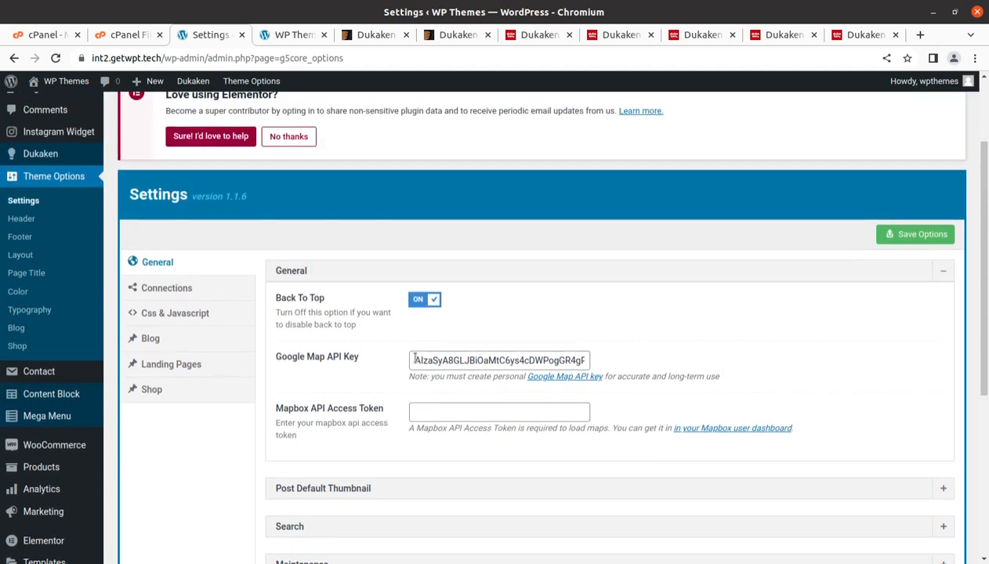
# Step: Open the Connections section of the theme settings and look through its social network entries
pyautogui.click(182, 294)
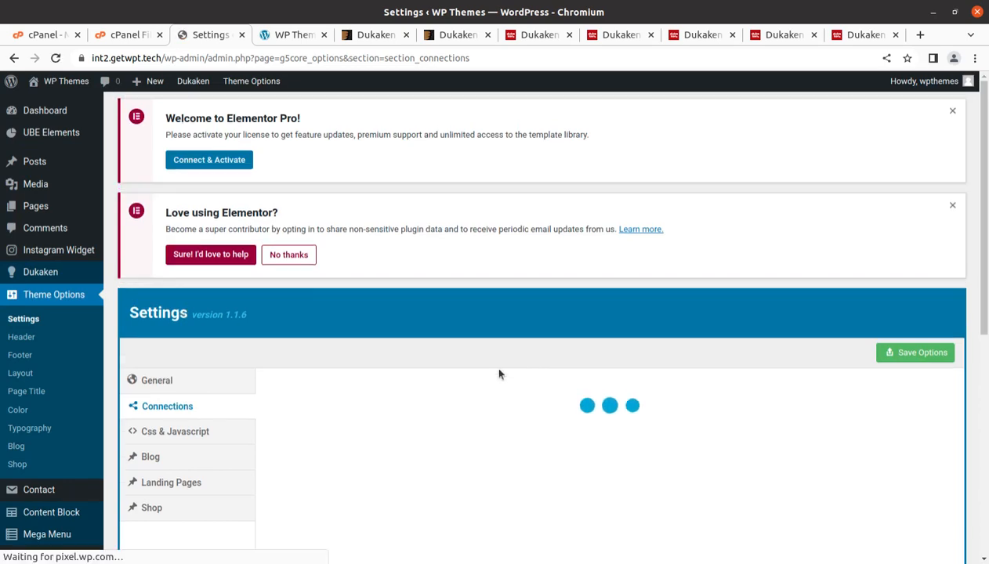
pyautogui.scroll(-3, 478, 321)
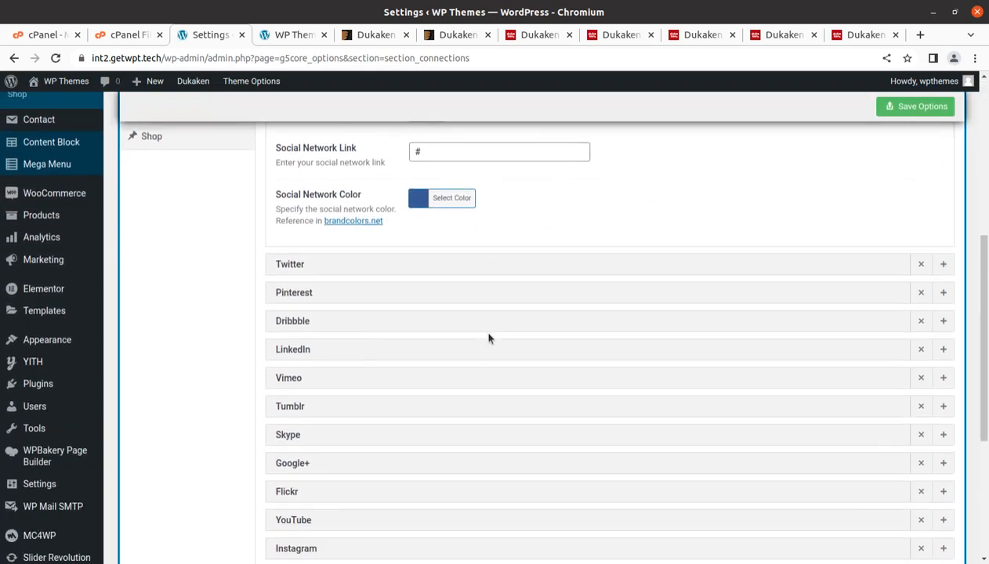
pyautogui.scroll(-3, 419, 309)
pyautogui.scroll(5, 414, 301)
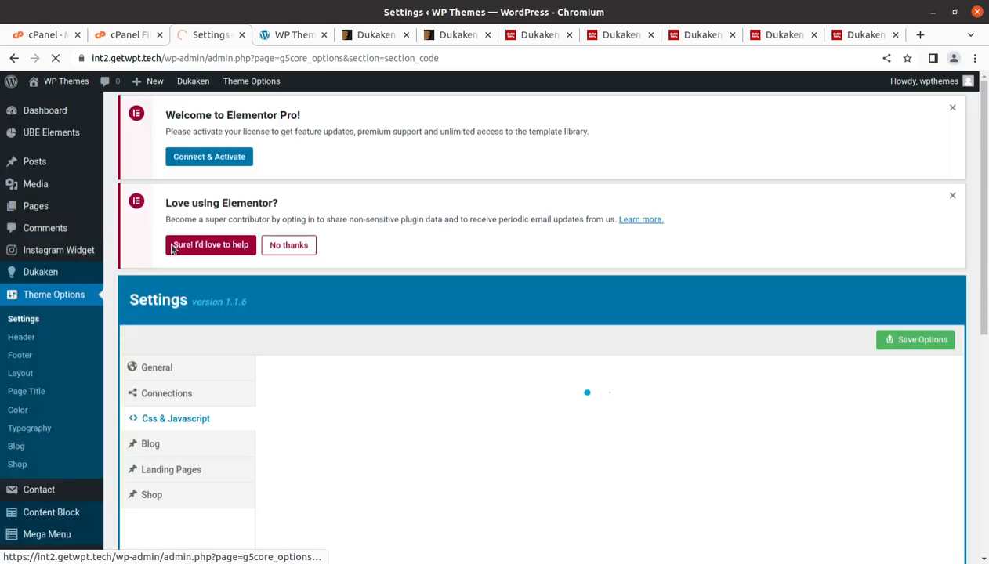
# Step: Check the Css & Javascript section's custom code fields and the Blog section's custom settings
pyautogui.scroll(-1, 412, 332)
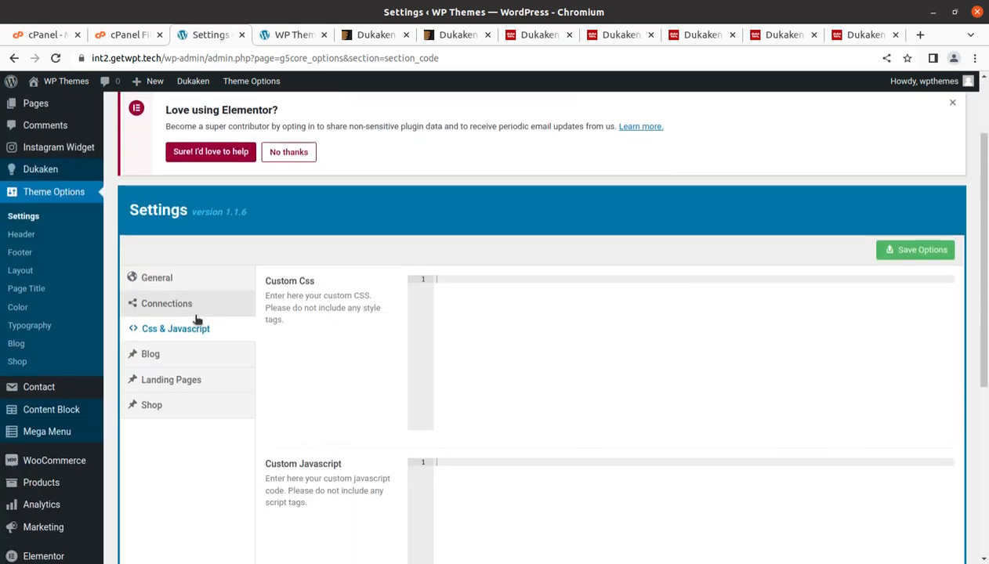
pyautogui.click(158, 357)
pyautogui.scroll(-2, 206, 412)
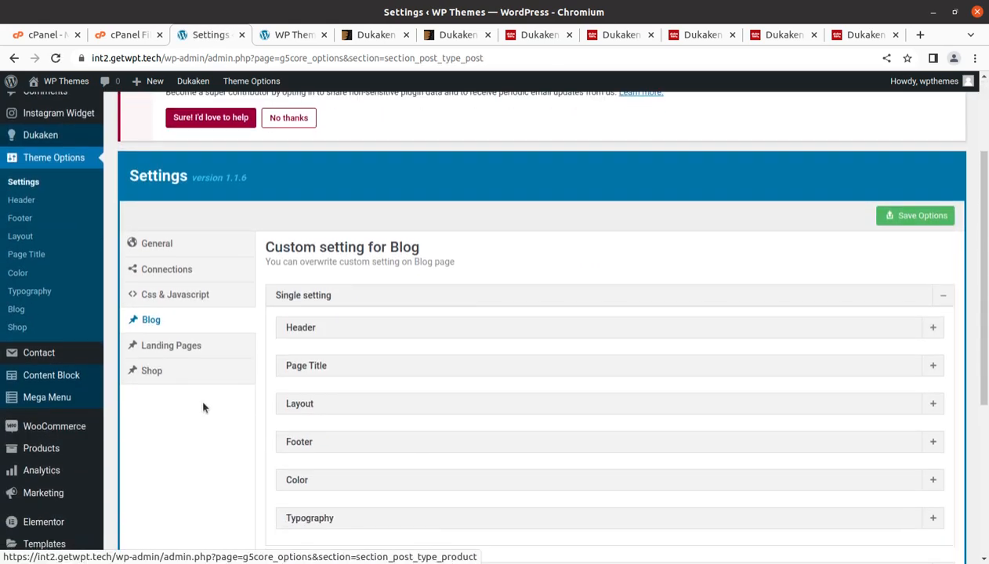
# Step: Open the Landing Pages section of the theme settings and examine its Header group and the other single-setting groups
pyautogui.click(197, 353)
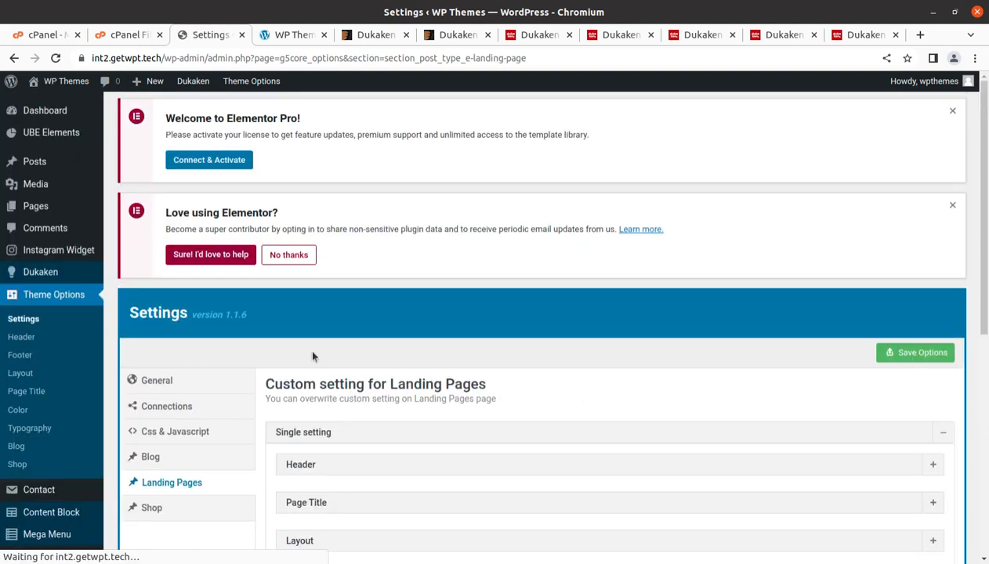
pyautogui.scroll(-3, 591, 364)
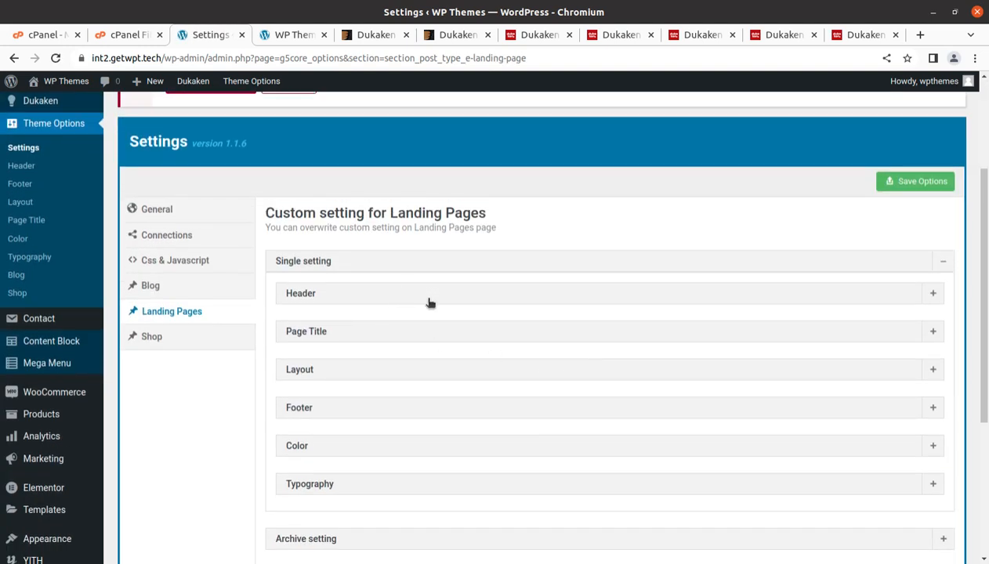
pyautogui.click(430, 303)
pyautogui.click(429, 303)
pyautogui.scroll(-3, 383, 342)
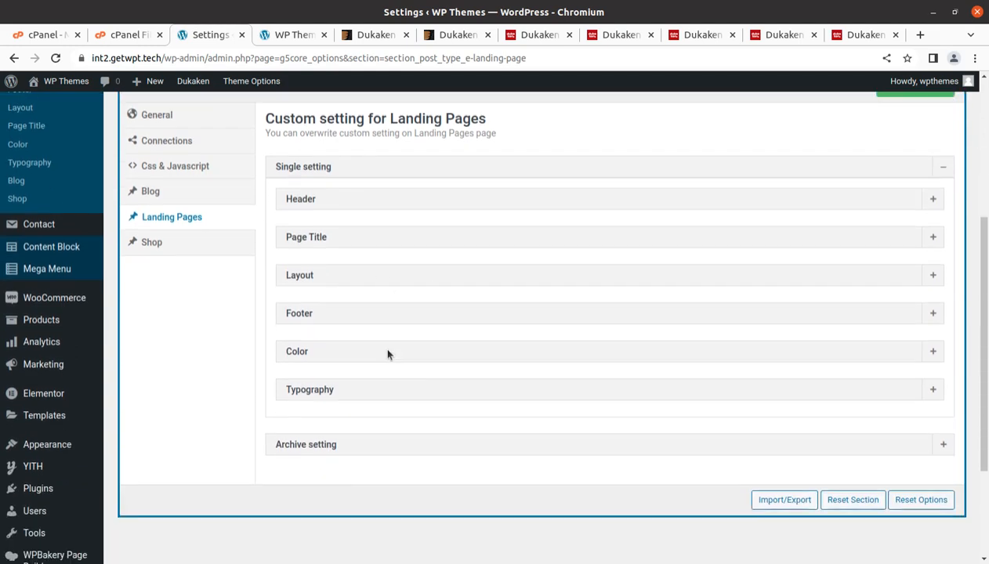
# Step: Open the Shop section of the theme settings and look through its single-setting groups
pyautogui.click(199, 263)
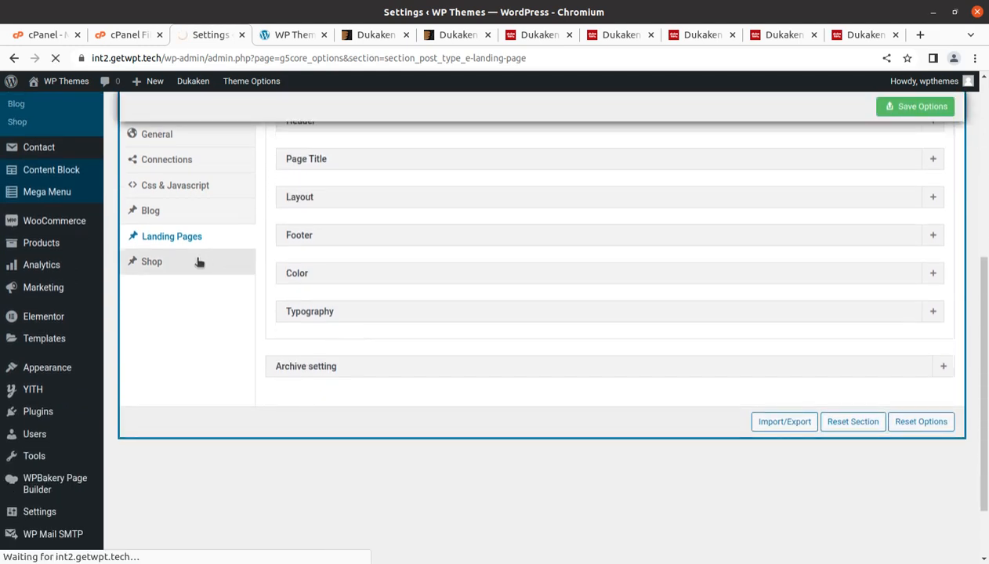
pyautogui.scroll(-3, 425, 314)
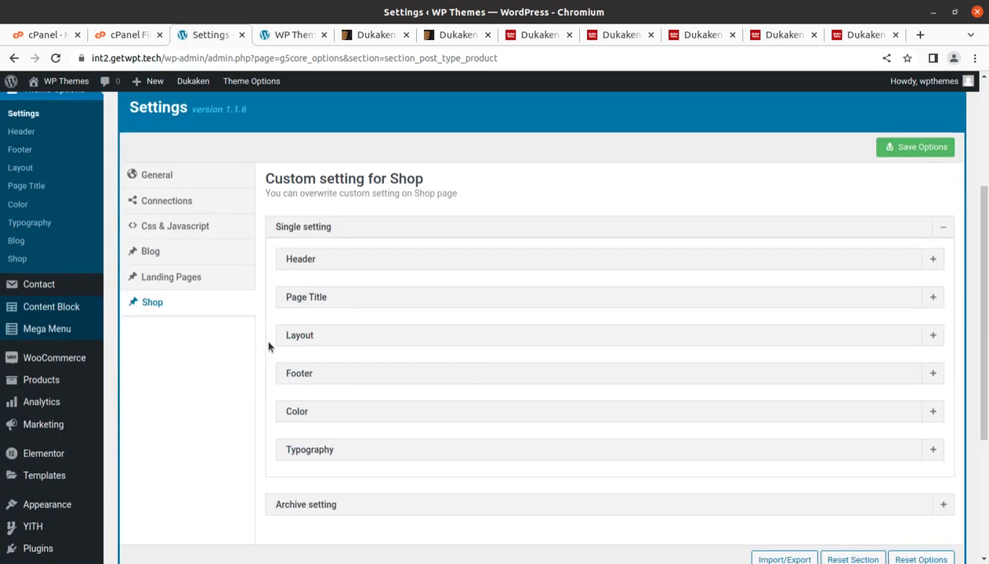
pyautogui.scroll(2, 214, 340)
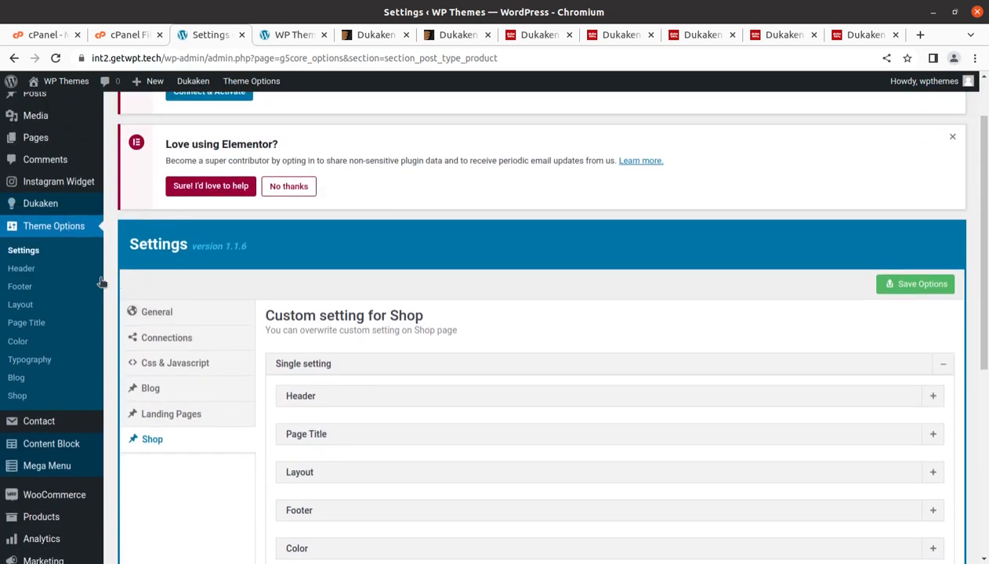
# Step: Open the Content Block list, examine its footer blocks, and look over the remaining admin areas from Mega Menu to Envato Market
pyautogui.scroll(-2, 37, 330)
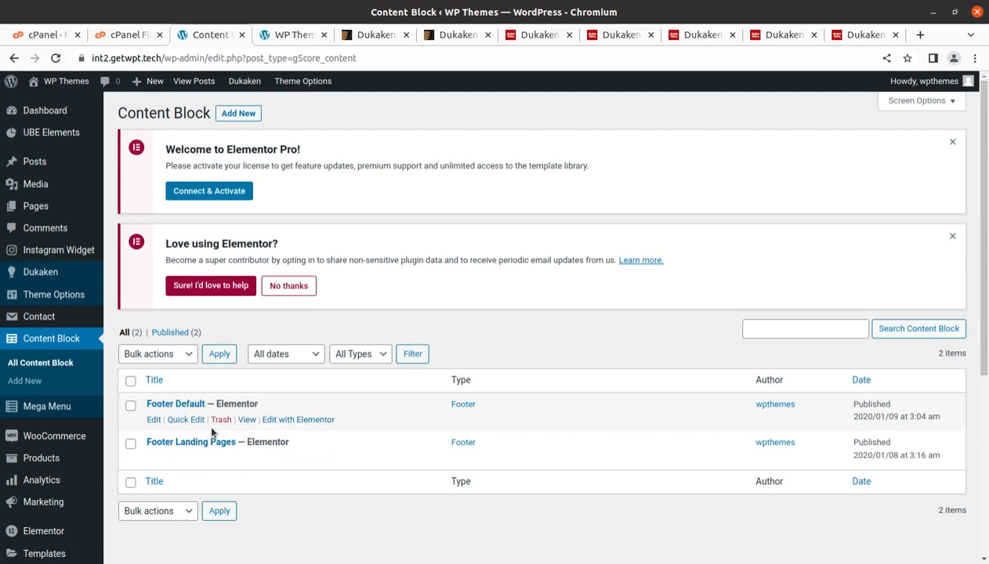
pyautogui.scroll(-2, 94, 393)
pyautogui.moveTo(70, 304)
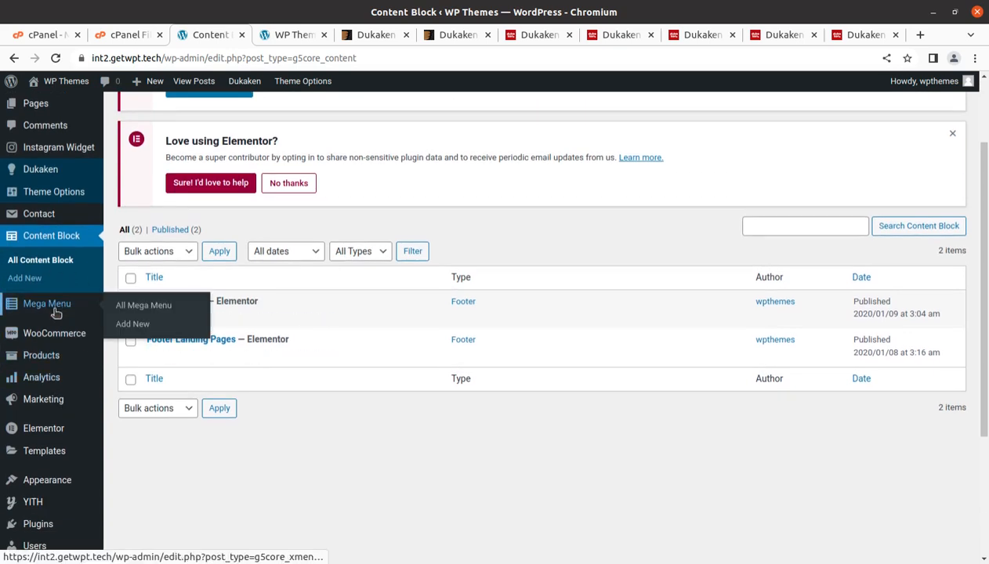
pyautogui.moveTo(35, 306)
pyautogui.moveTo(79, 330)
pyautogui.scroll(-3, 62, 282)
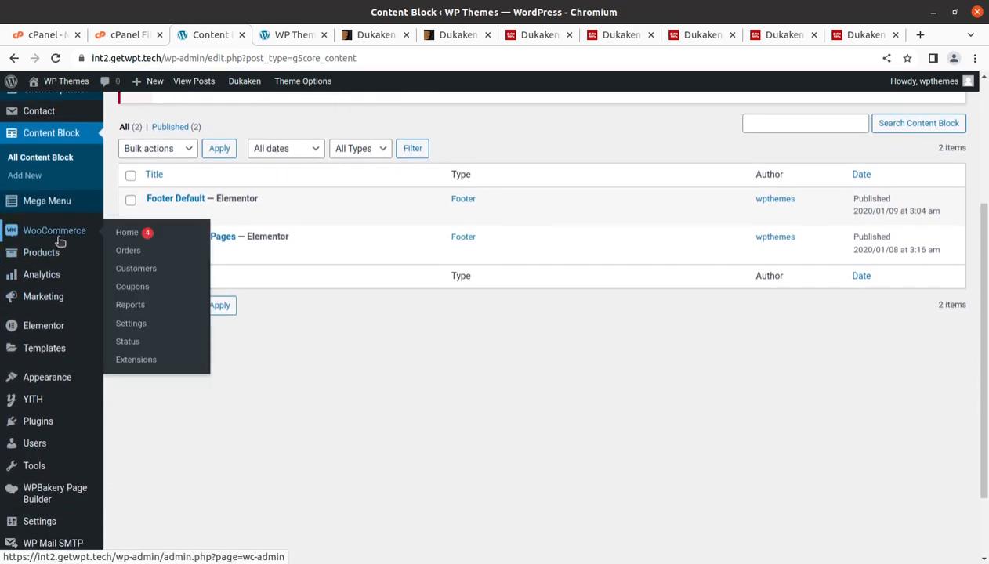
pyautogui.scroll(-2, 77, 309)
pyautogui.scroll(-1, 76, 312)
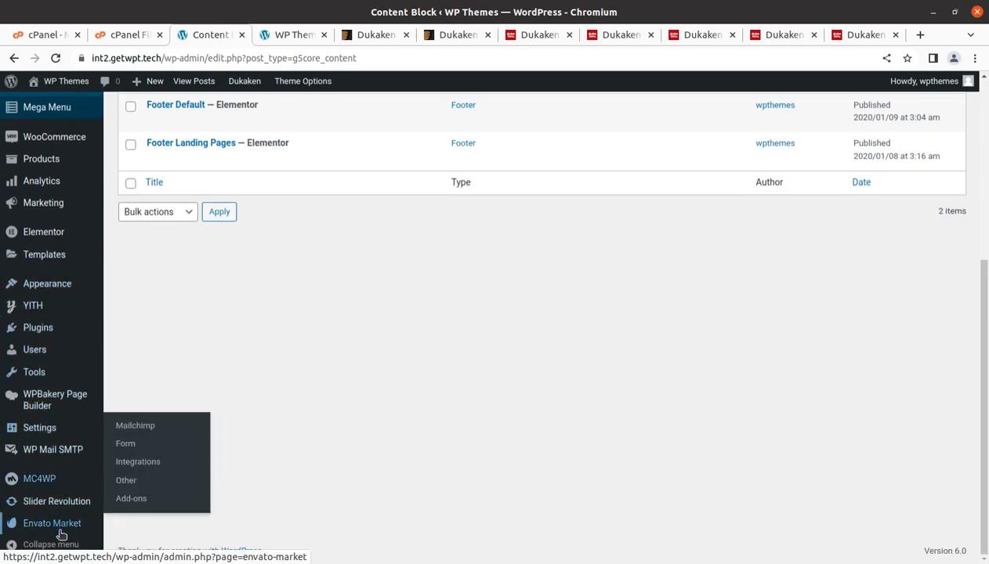
pyautogui.moveTo(57, 499)
pyautogui.scroll(5, 57, 498)
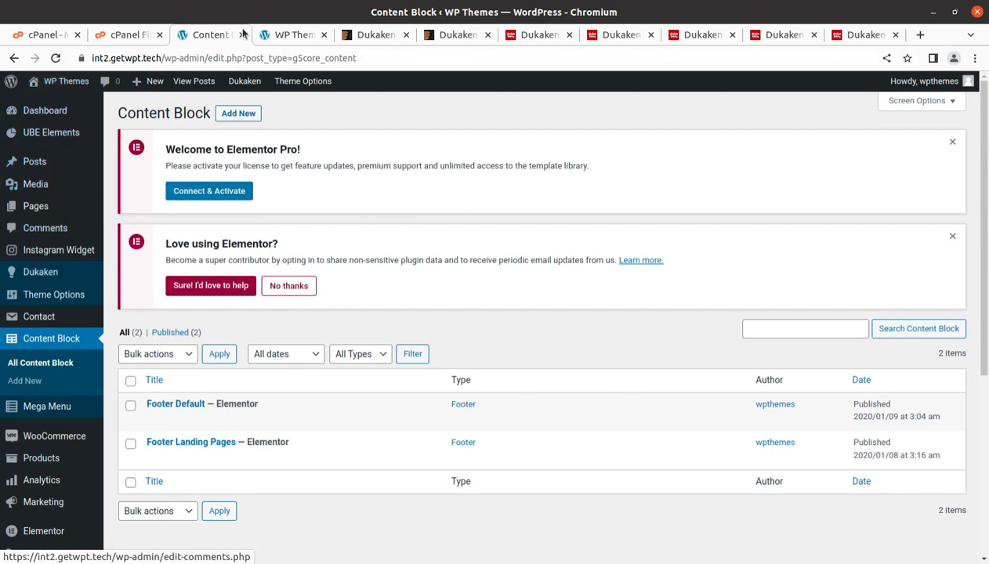
# Step: Switch to the site's front page and open its landing page for editing with Elementor
pyautogui.click(282, 35)
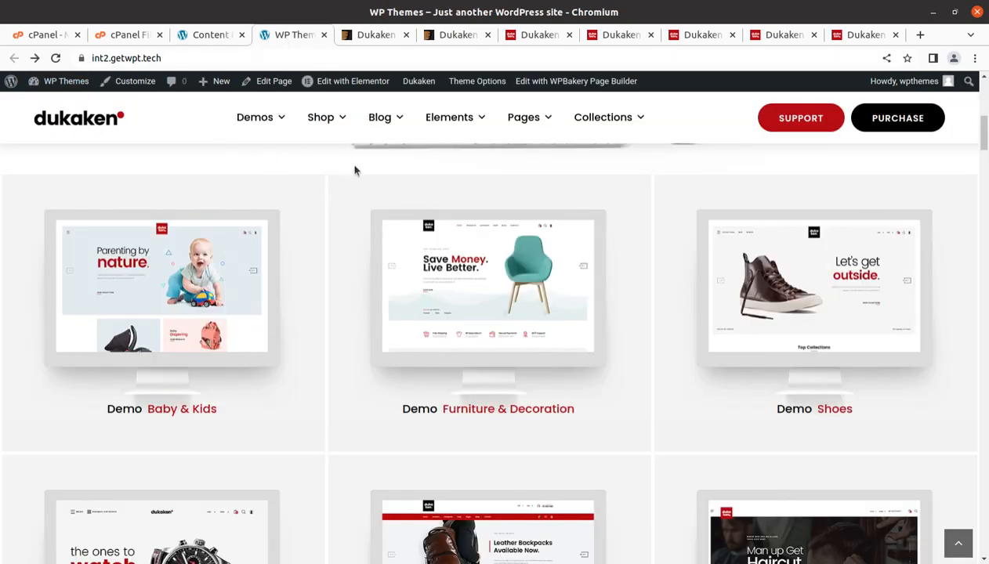
pyautogui.scroll(5, 354, 171)
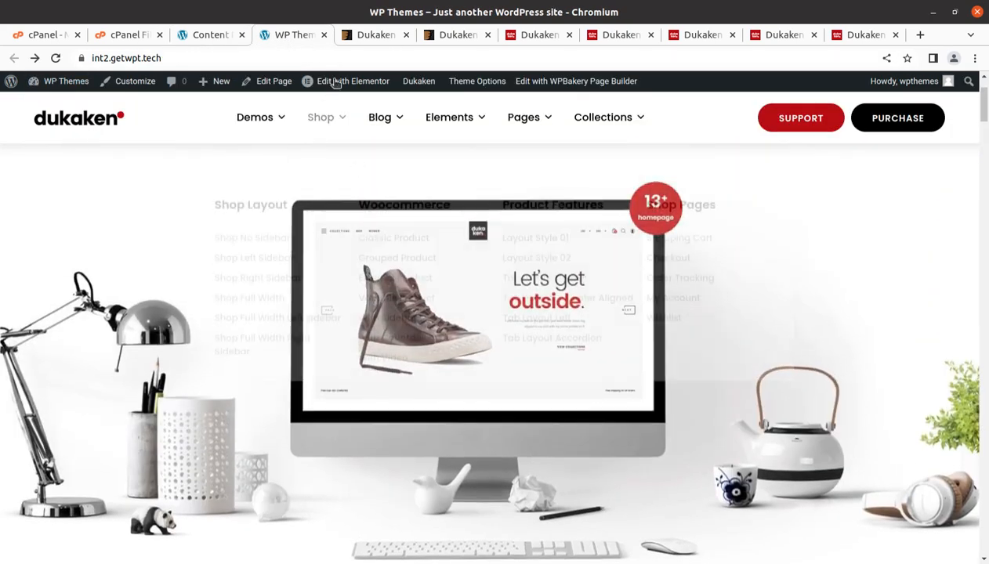
pyautogui.moveTo(321, 80)
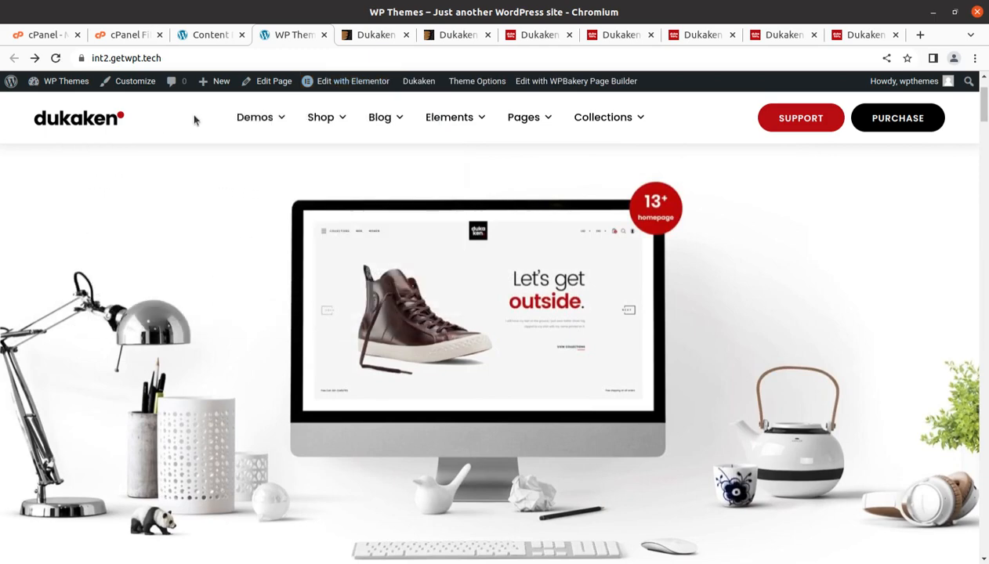
pyautogui.click(327, 90)
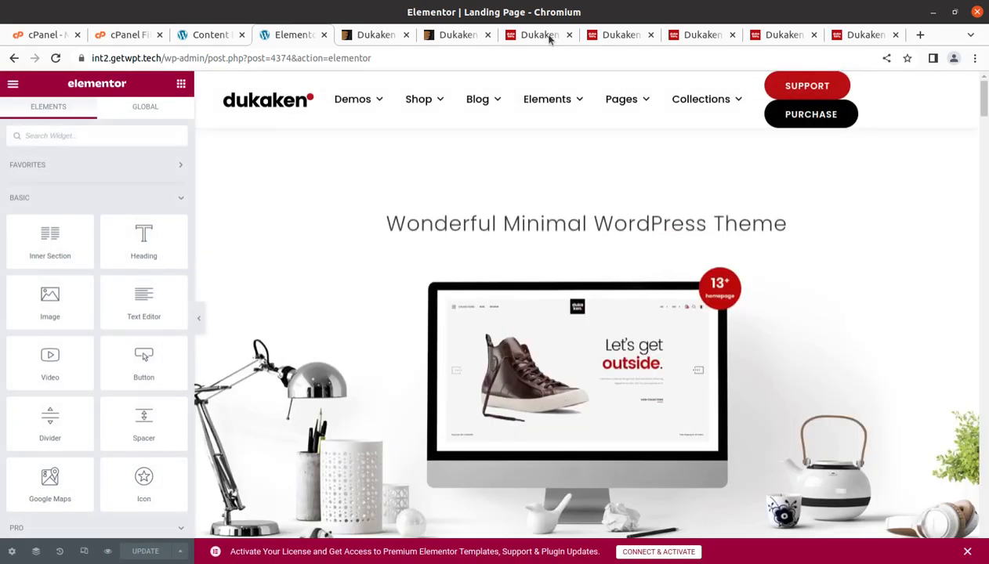
# Step: Inspect the content settings of the "Wonderful Minimal WordPress Theme" heading and the large desktop image below it
pyautogui.click(500, 231)
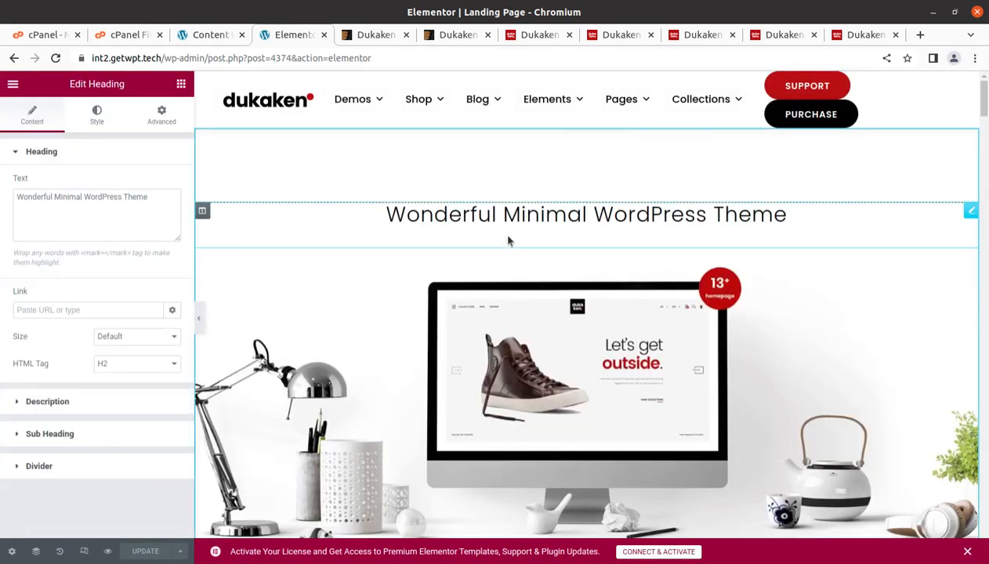
pyautogui.click(142, 198)
pyautogui.hotkey('ctrl', 'a')
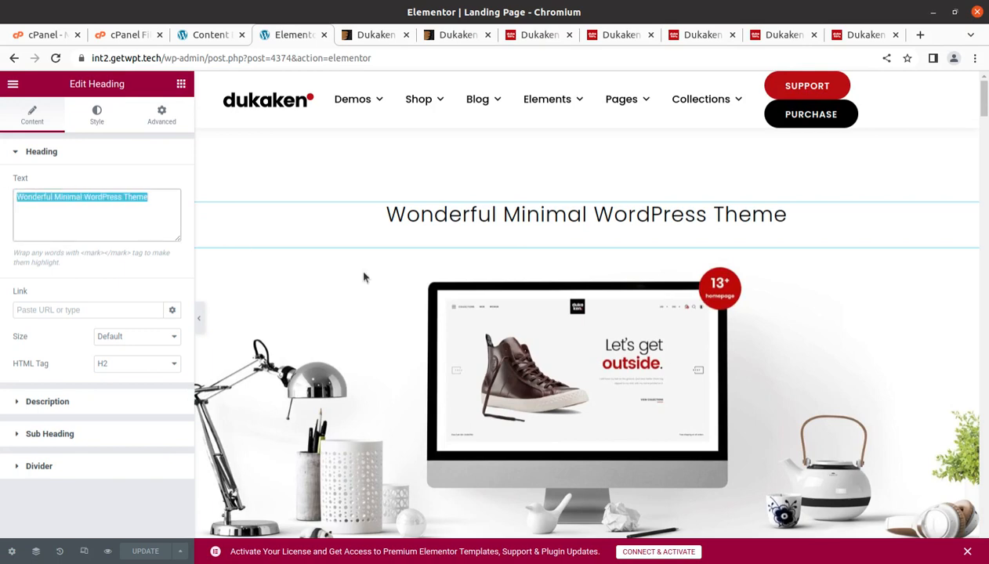
pyautogui.click(523, 359)
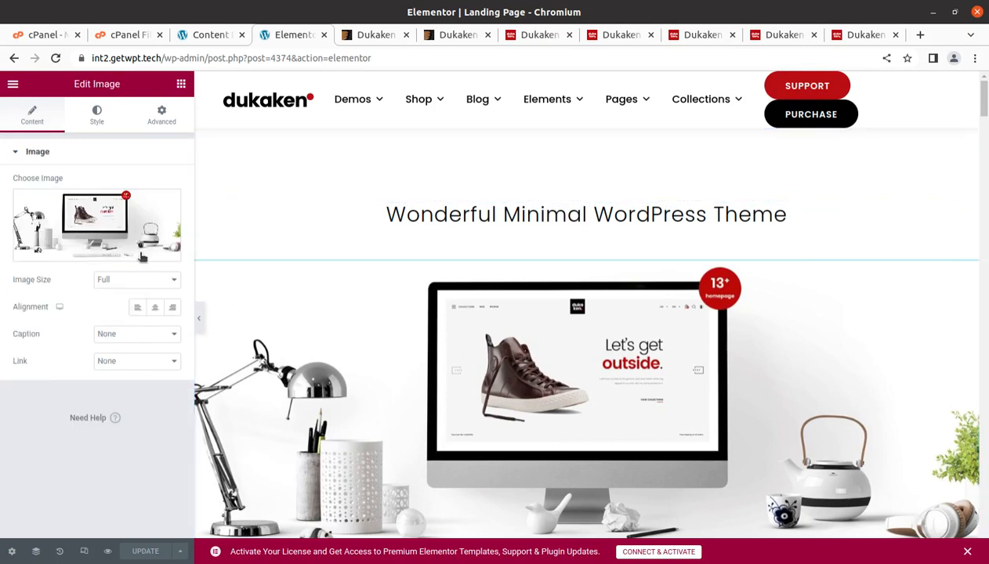
# Step: Inspect the Furniture & Decoration demo banner's layout options and look through the other demo banners on the page
pyautogui.scroll(-3, 677, 300)
pyautogui.scroll(-5, 677, 300)
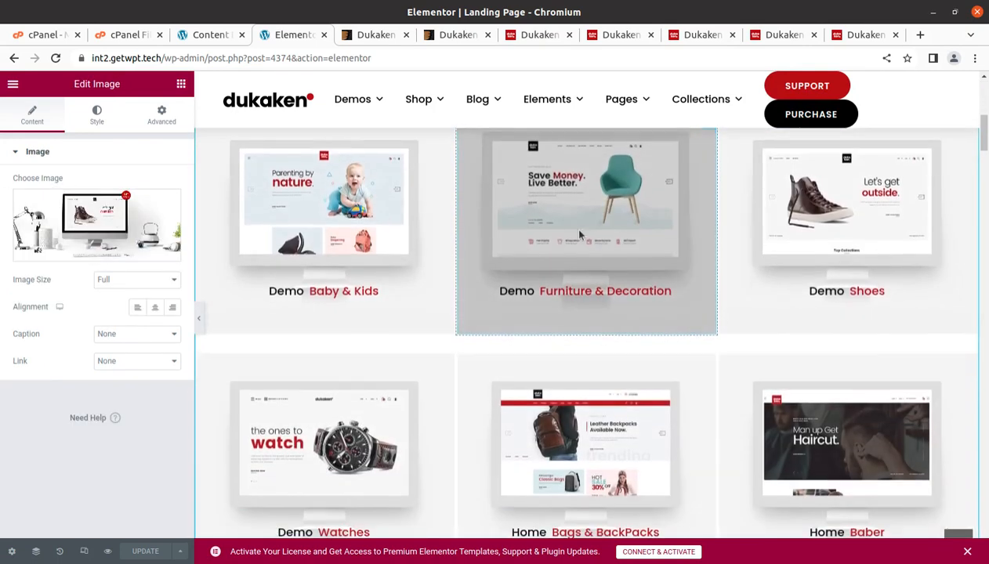
pyautogui.click(580, 234)
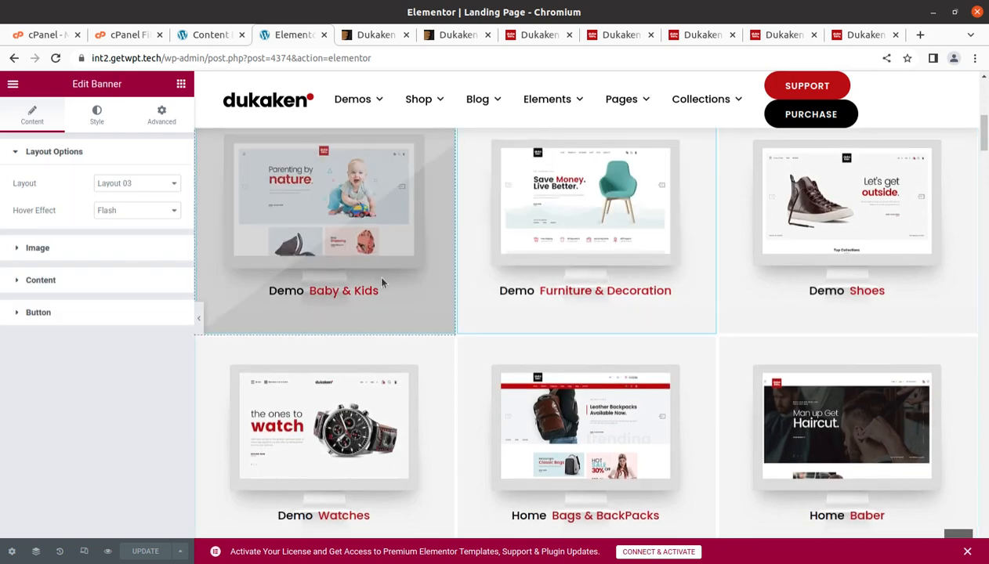
pyautogui.scroll(1, 527, 299)
pyautogui.scroll(3, 524, 295)
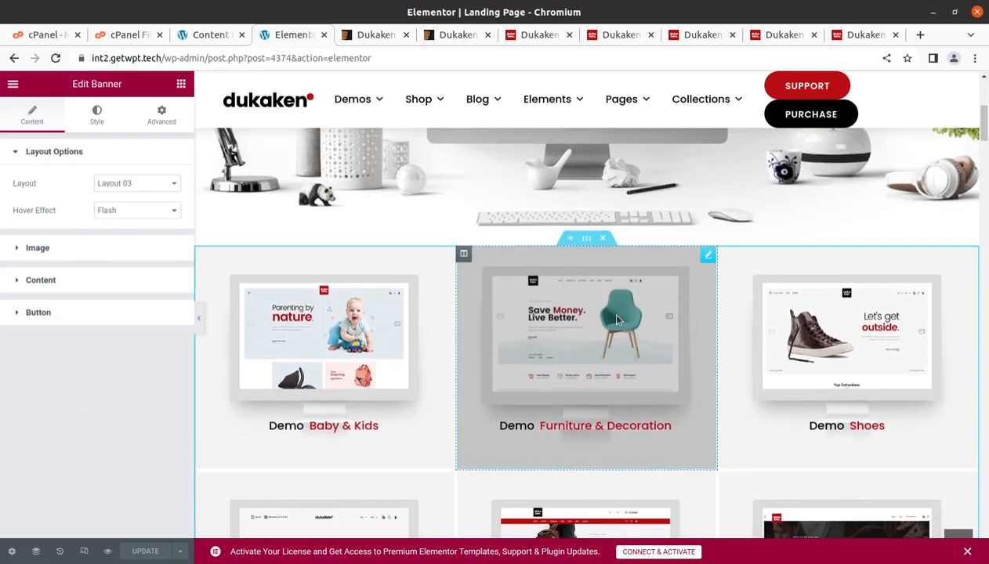
pyautogui.scroll(-4, 517, 290)
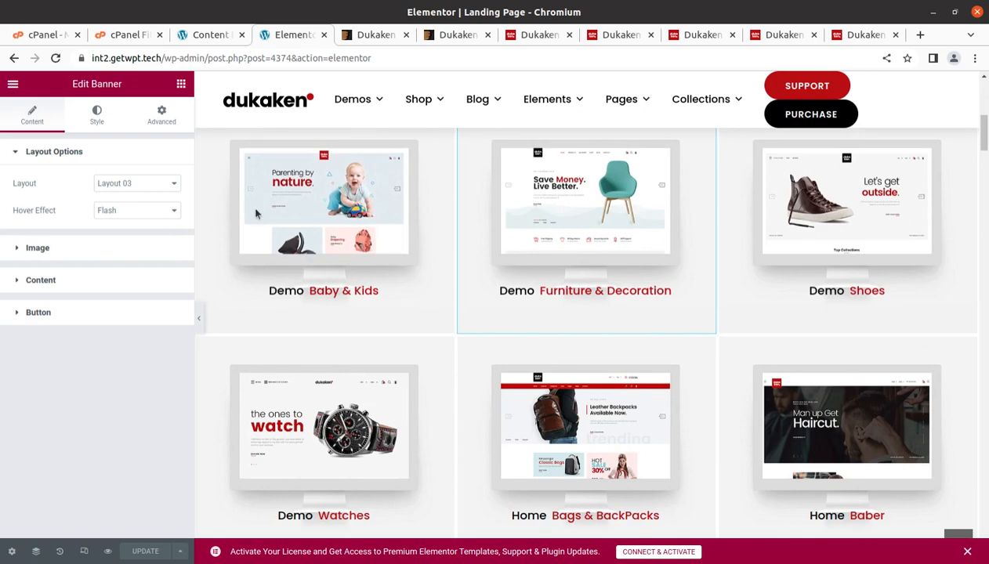
pyautogui.scroll(-4, 673, 295)
pyautogui.scroll(-5, 672, 295)
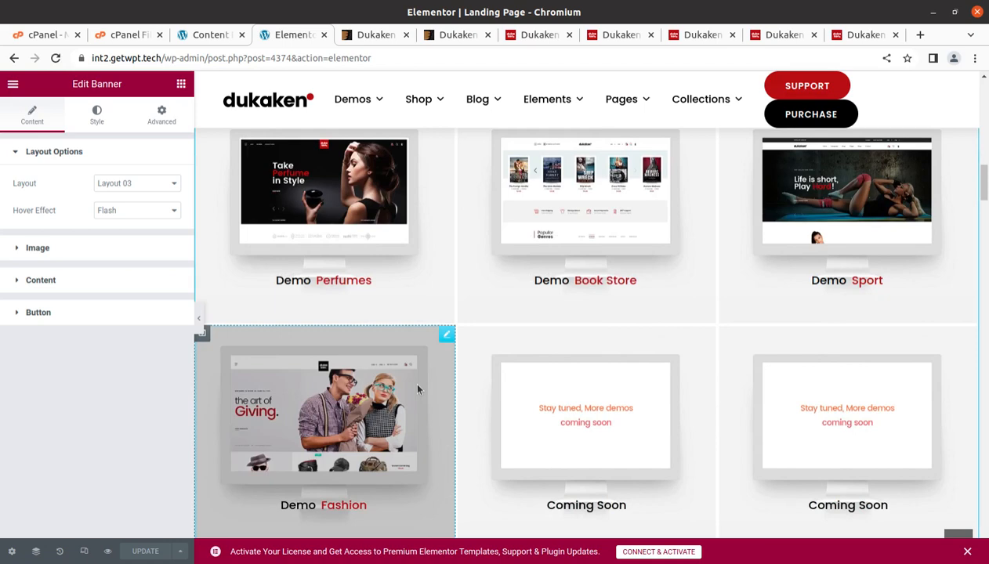
# Step: Exit the Elementor editor and return to the WordPress Dashboard home through the page editor
pyautogui.click(13, 86)
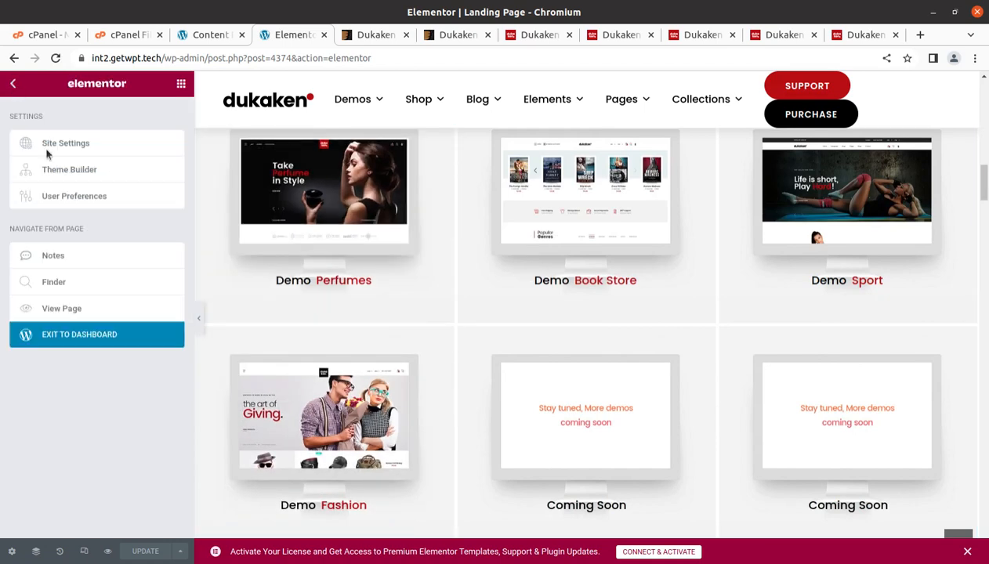
pyautogui.click(64, 336)
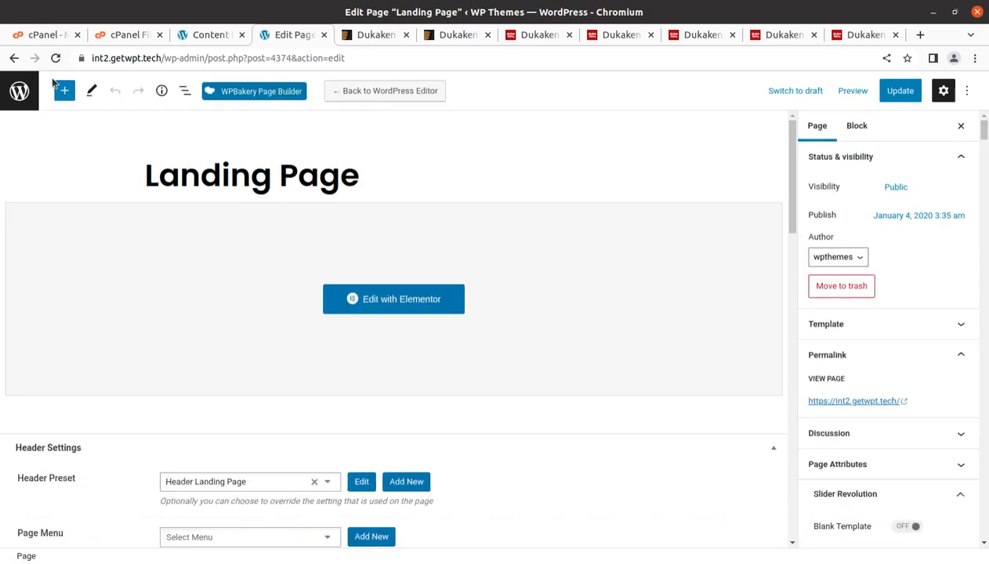
pyautogui.click(24, 91)
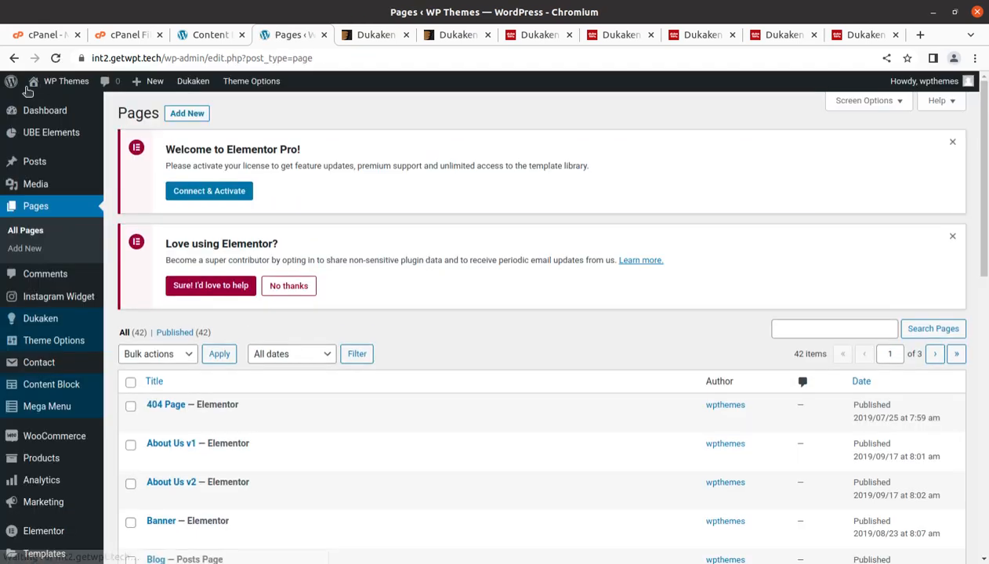
pyautogui.click(47, 114)
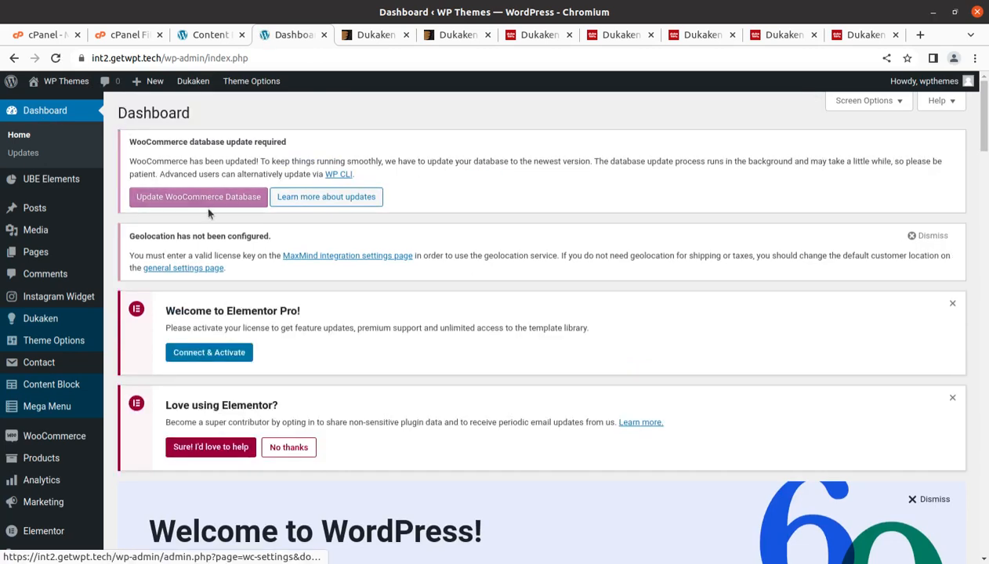
# Step: Start the WooCommerce database update and visit the site's front page
pyautogui.click(201, 196)
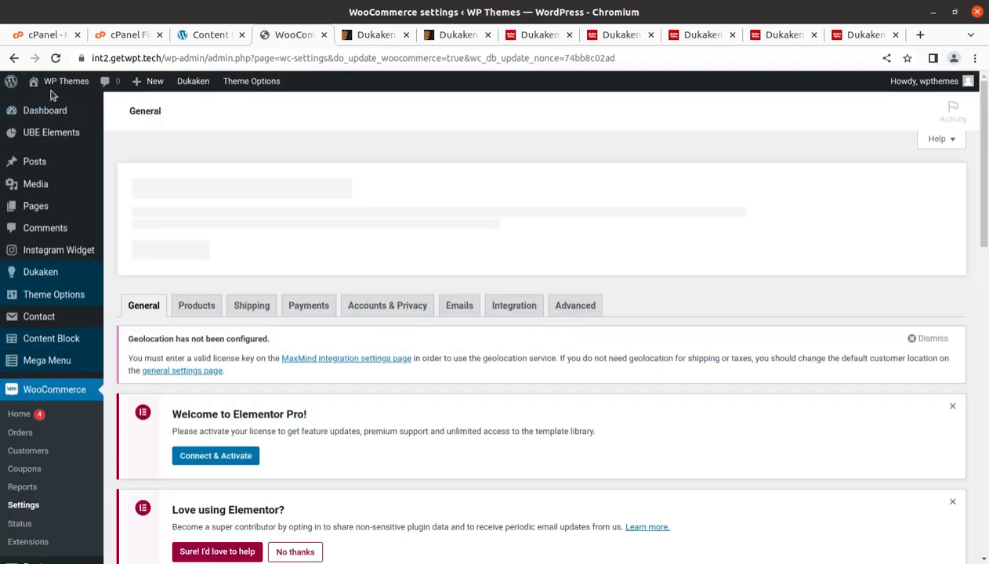
pyautogui.moveTo(52, 104)
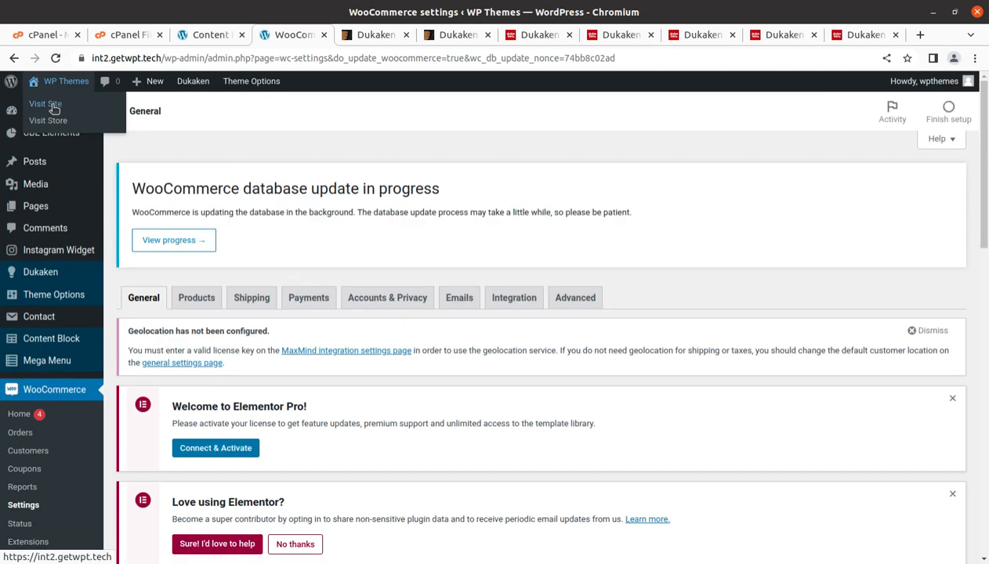
pyautogui.click(52, 105)
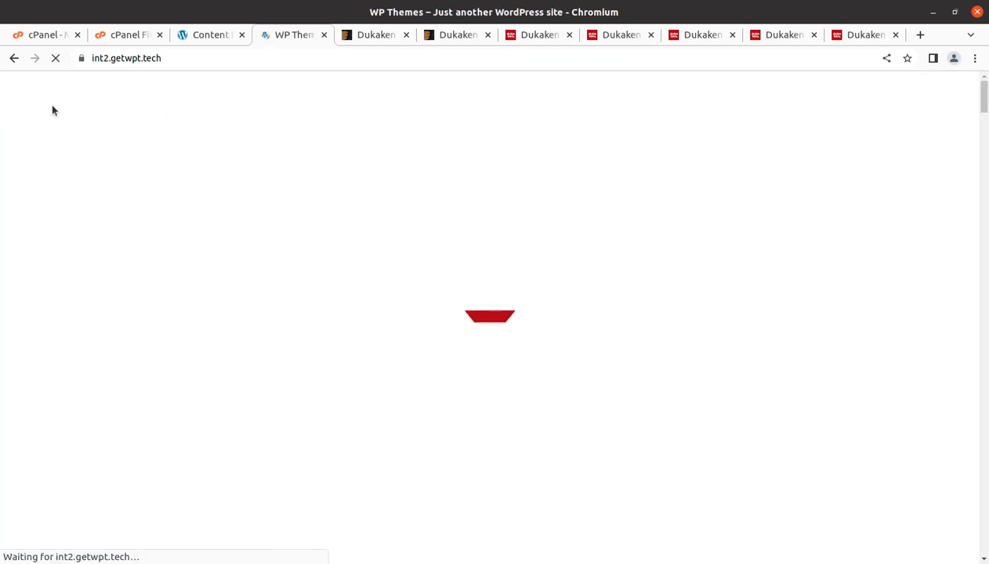